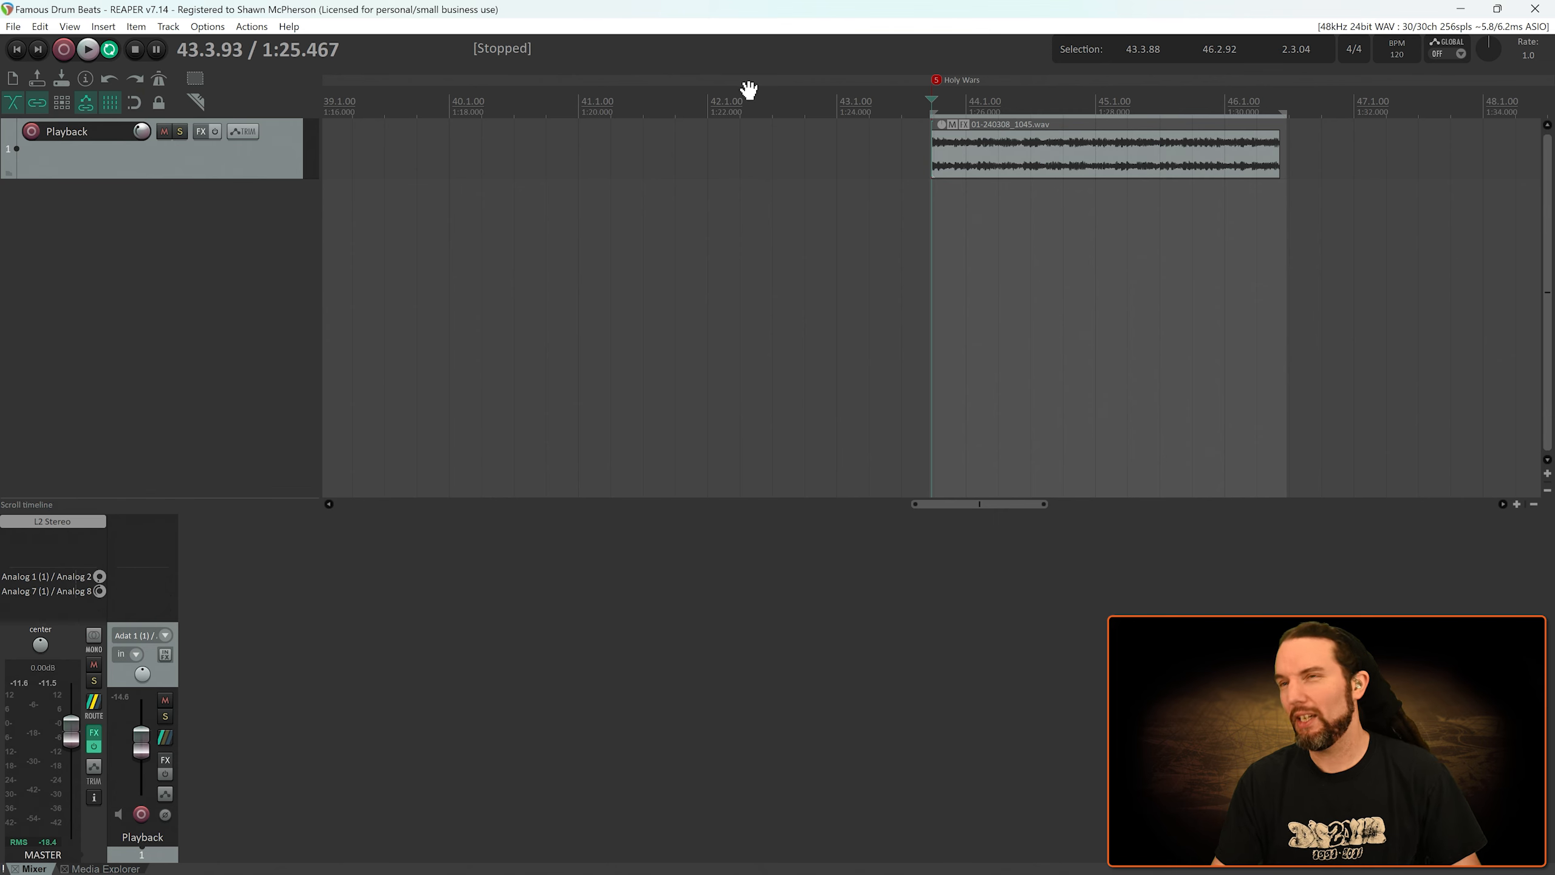
Switch to EZdrummer 3 and place the playhead at bar 3 in the Grid Editor
mouse_move(597, 870)
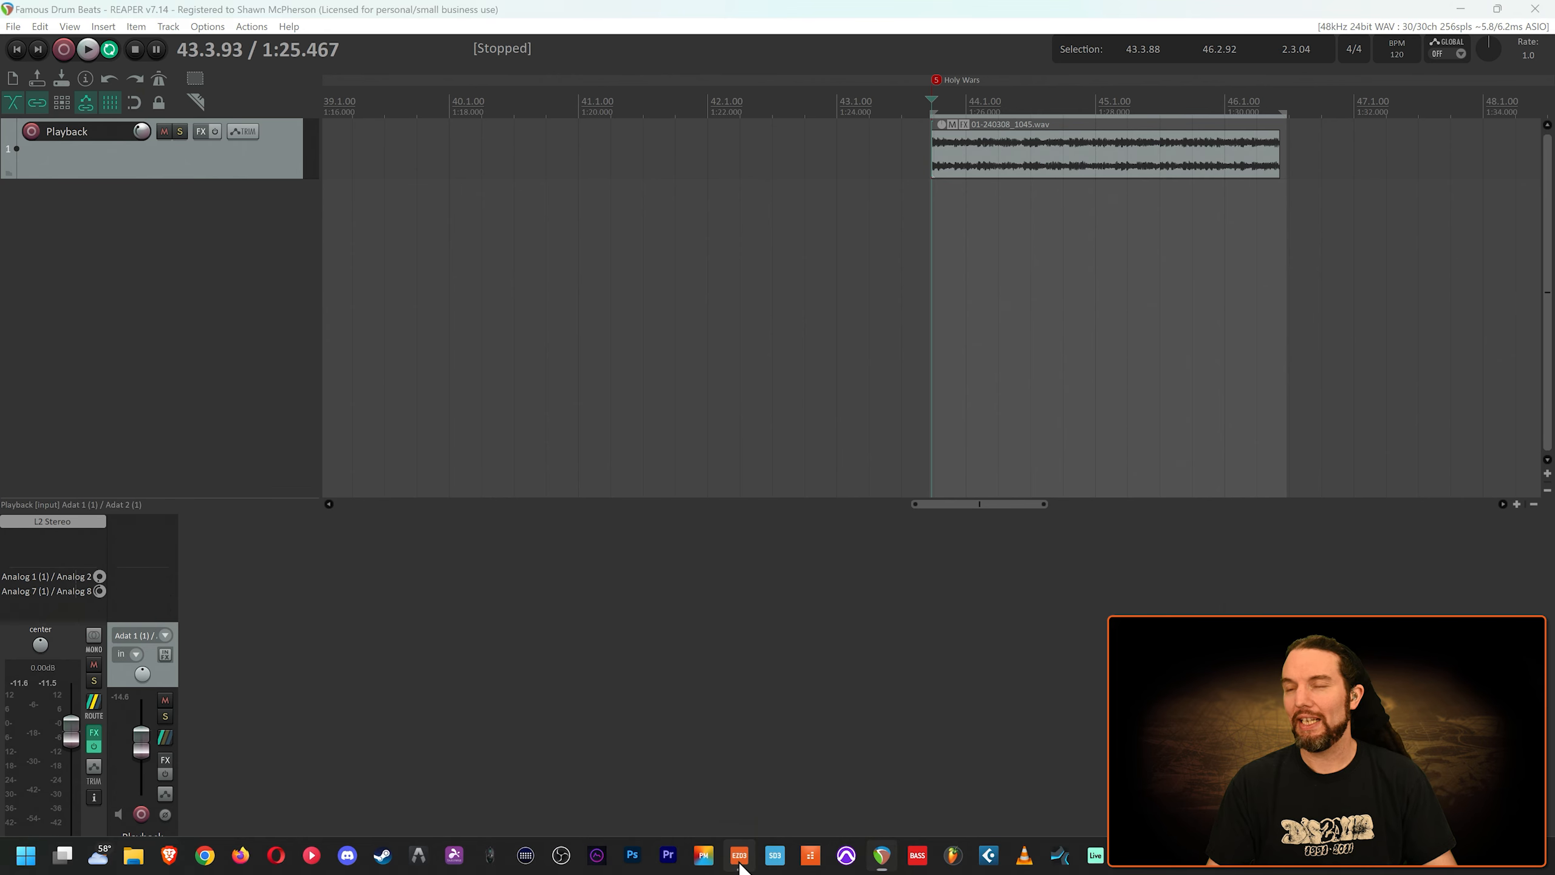
left_click(739, 854)
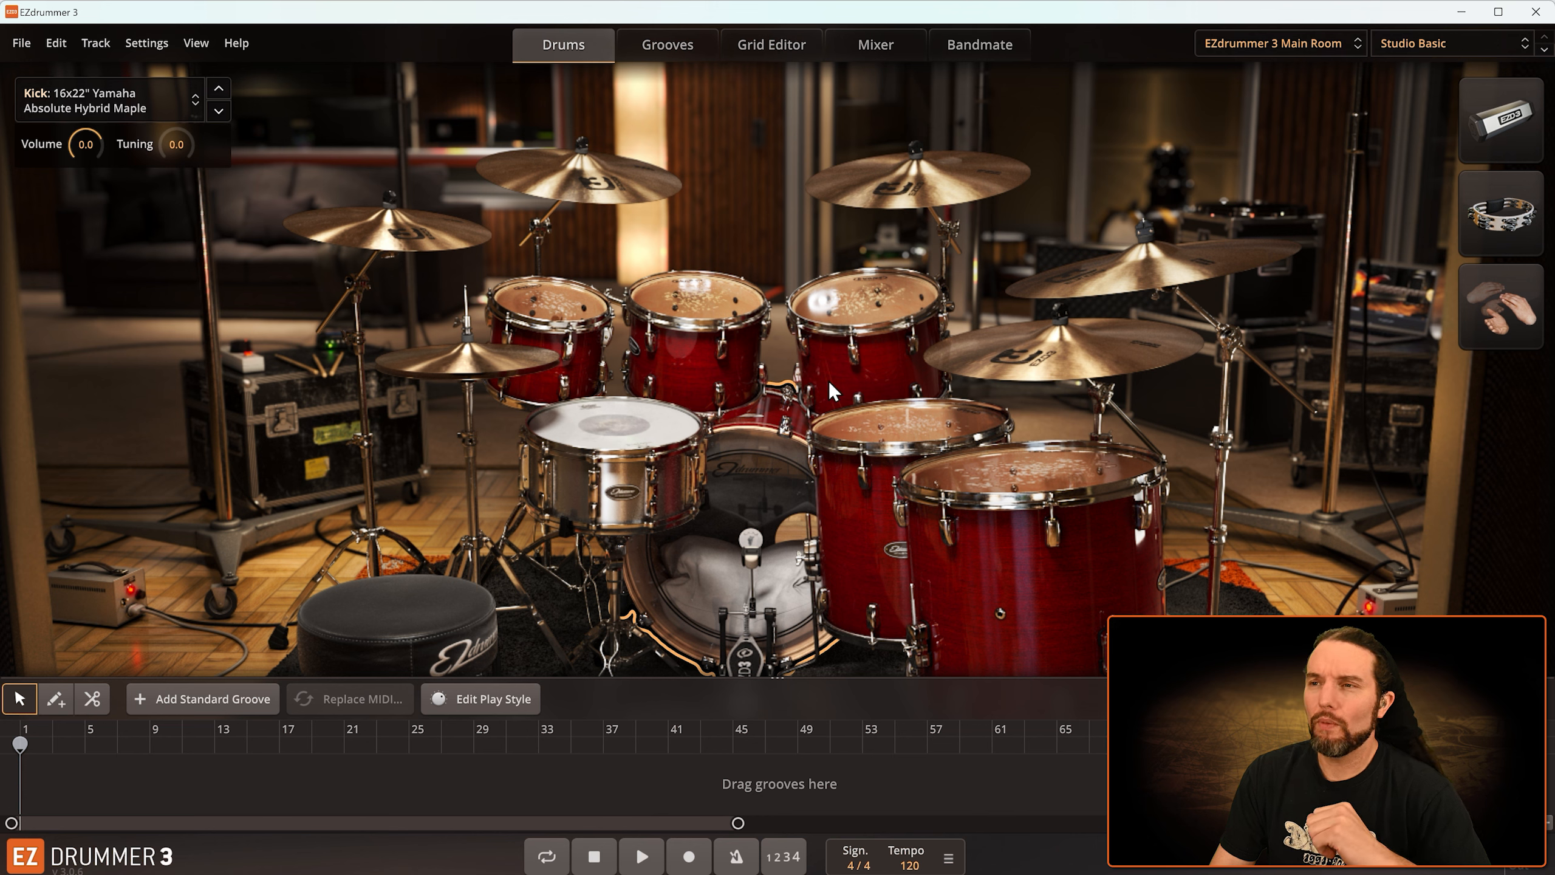
left_click(770, 44)
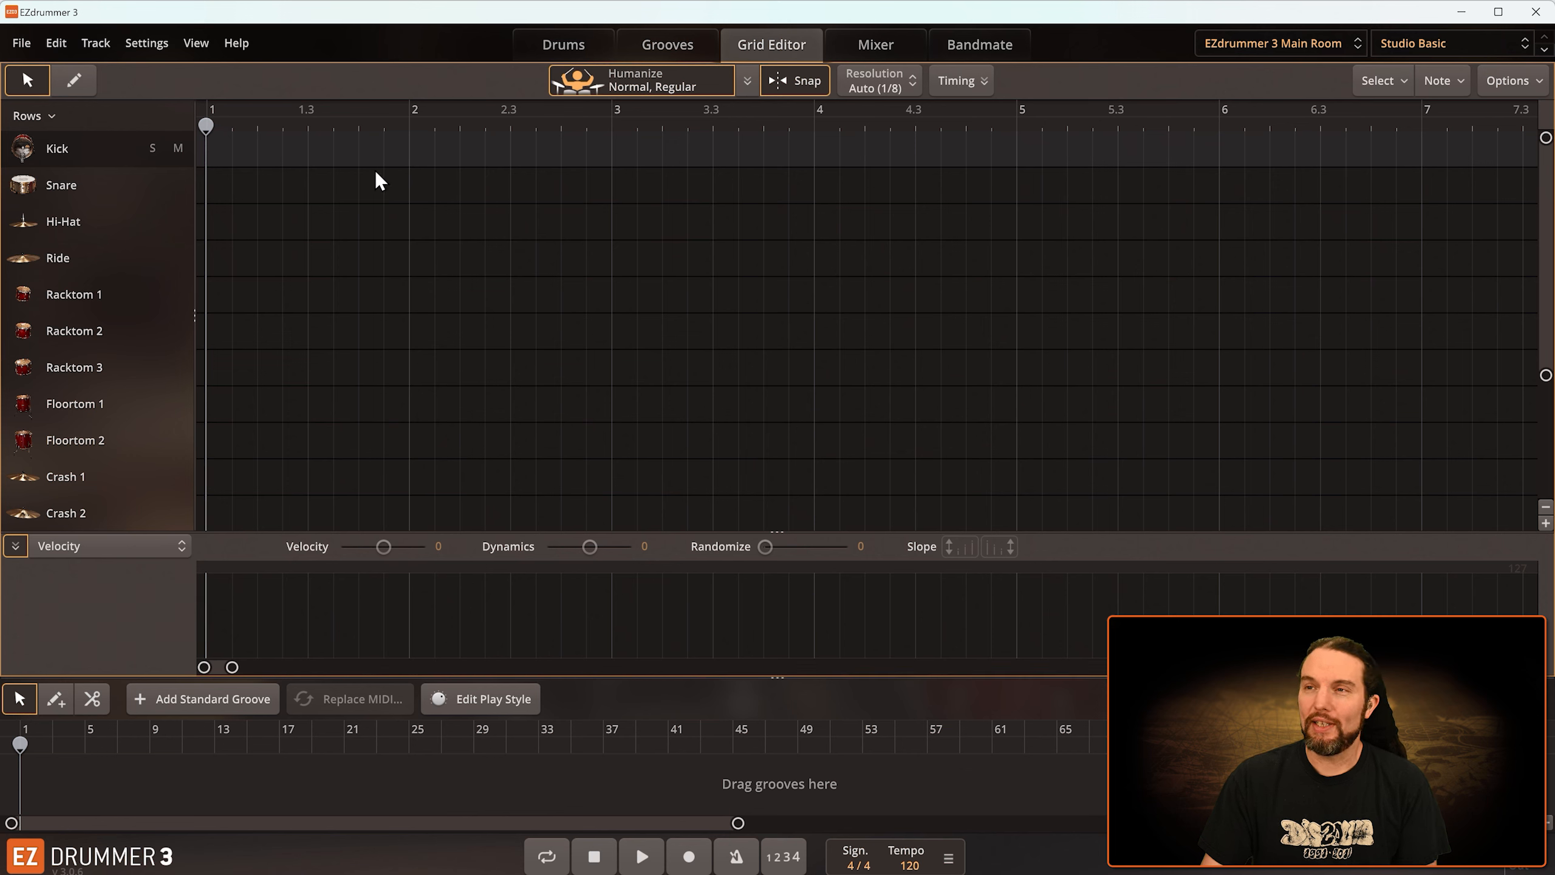
left_click(612, 122)
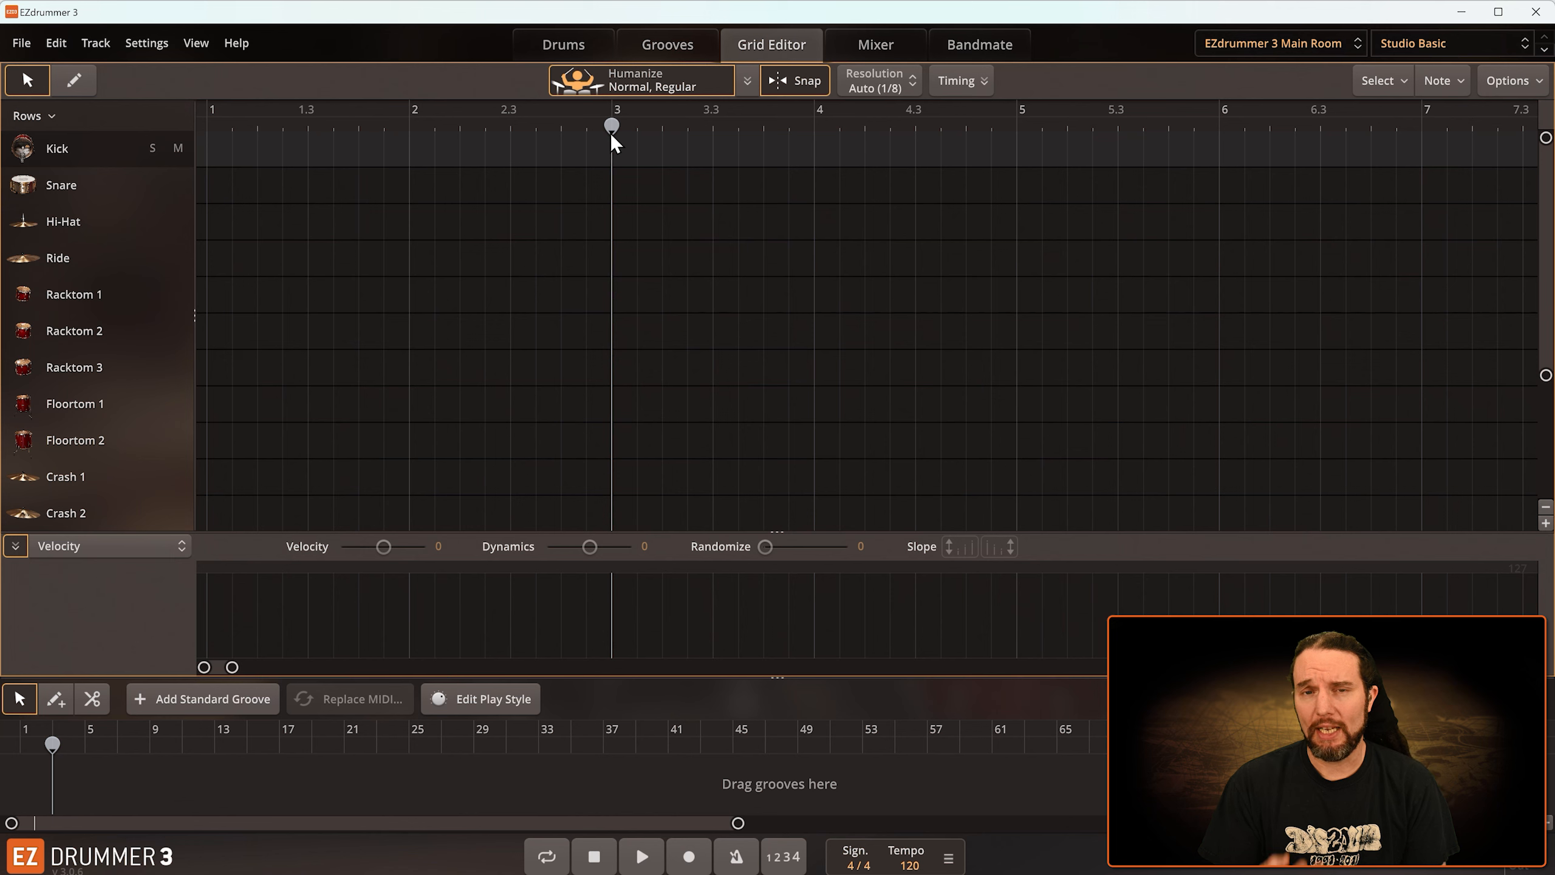
Set the grid resolution to straight 1/8 and activate the pencil tool for drawing notes
left_click(881, 83)
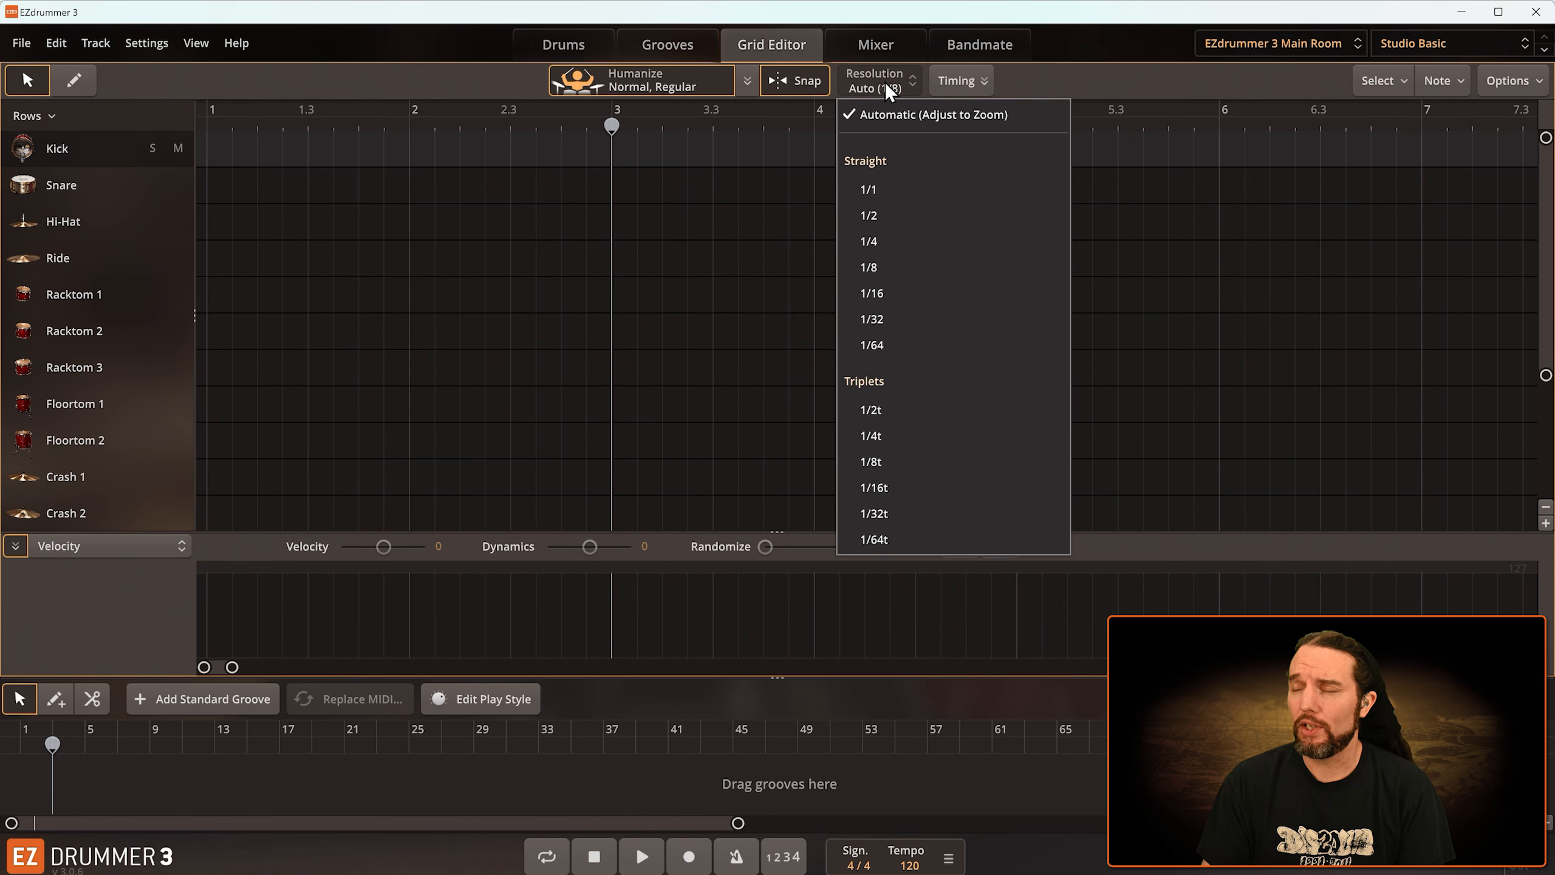
left_click(885, 268)
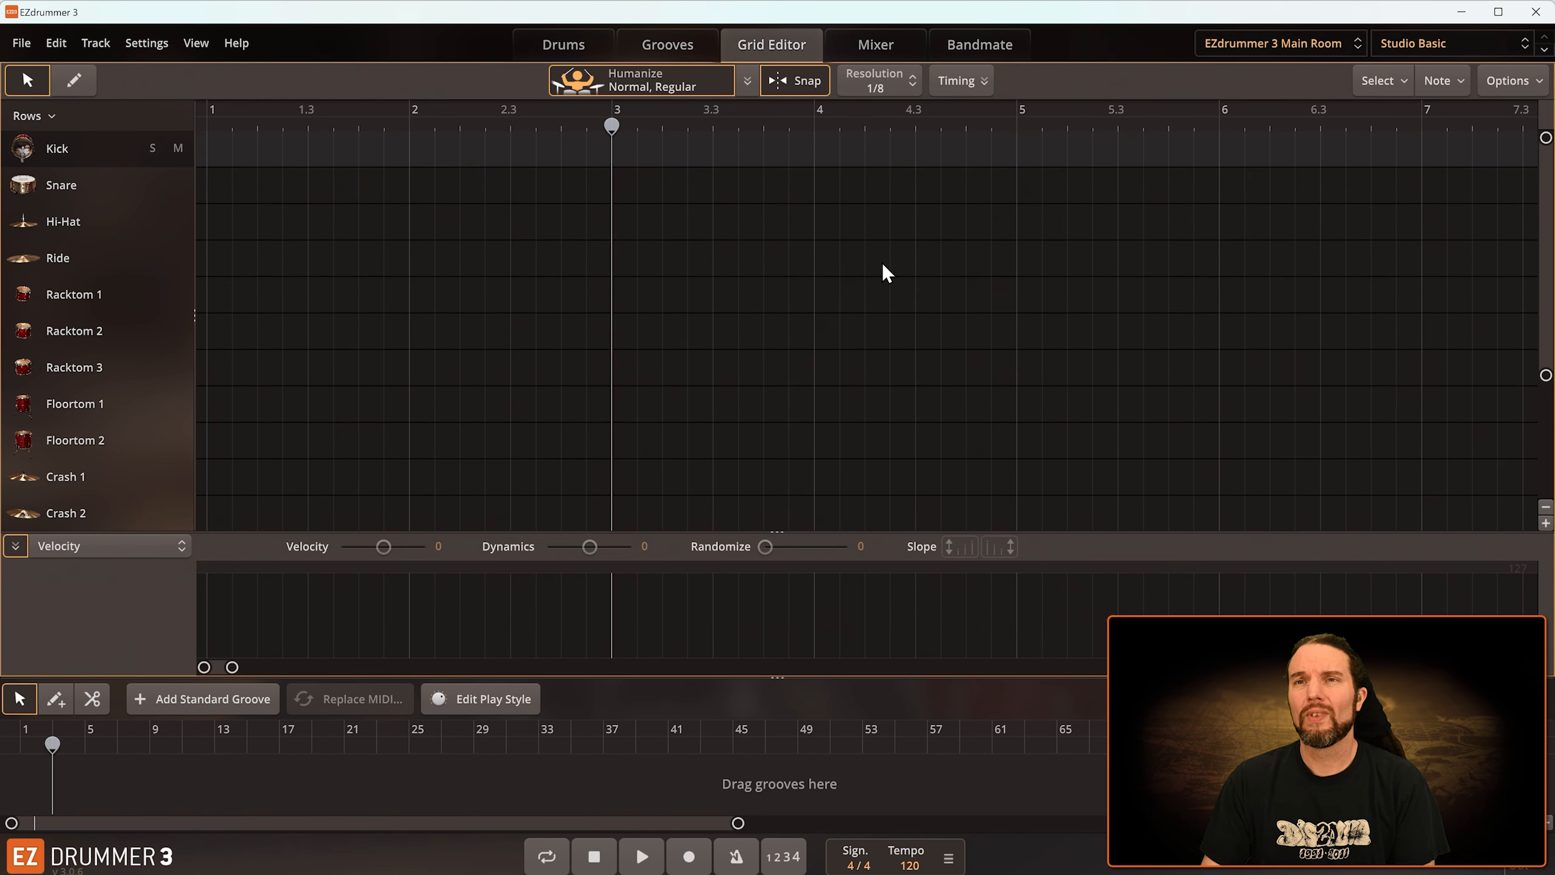
left_click(76, 83)
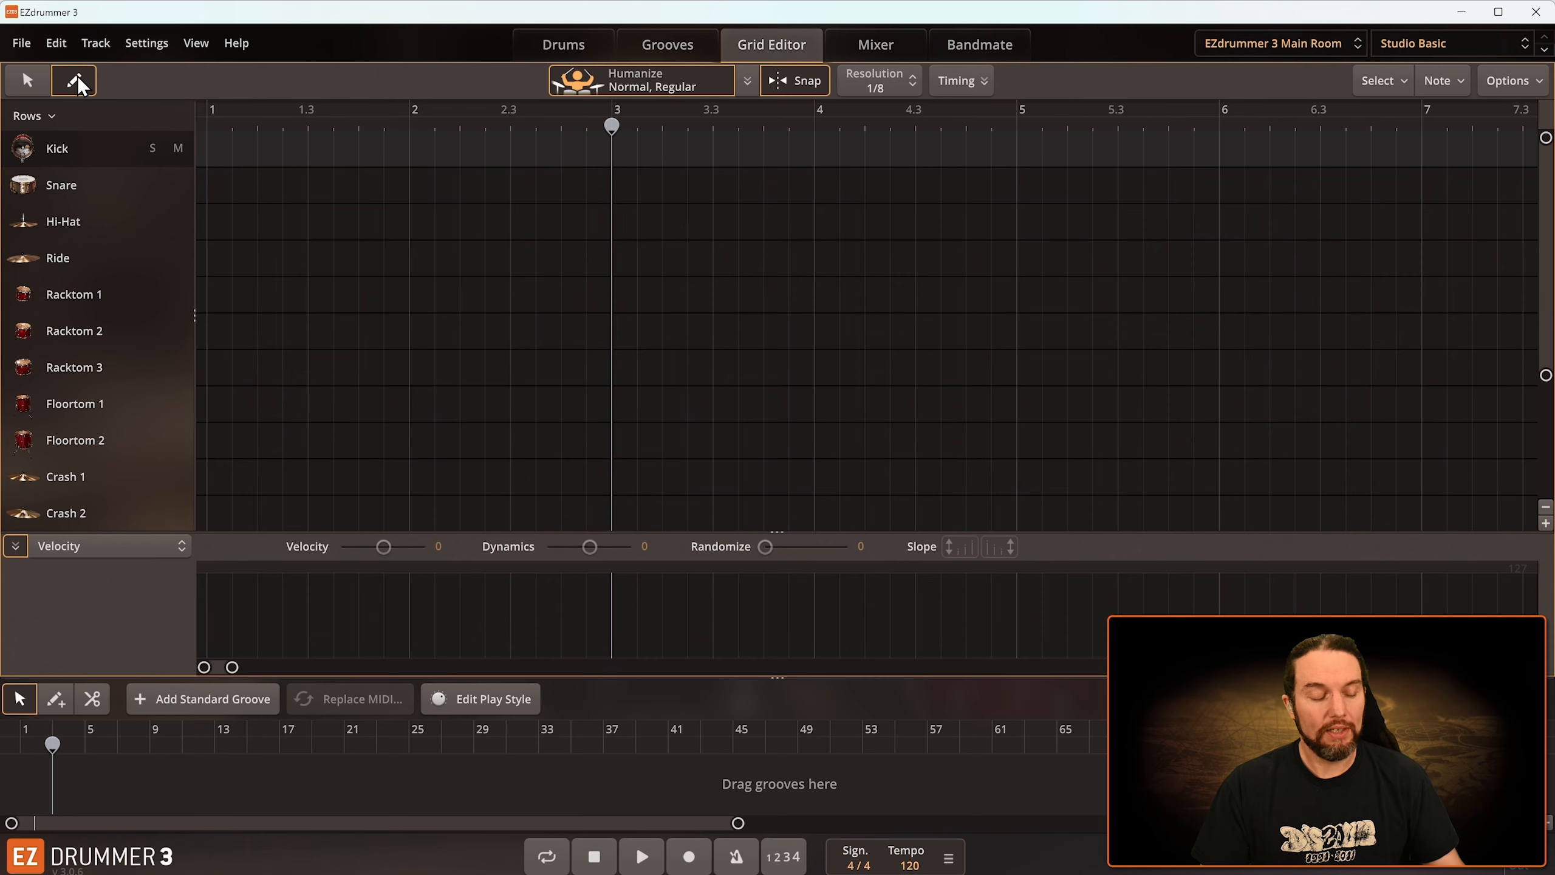
Switch to REAPER, play the Holy Wars clip for reference, and return to EZdrummer 3
key("alt+Tab")
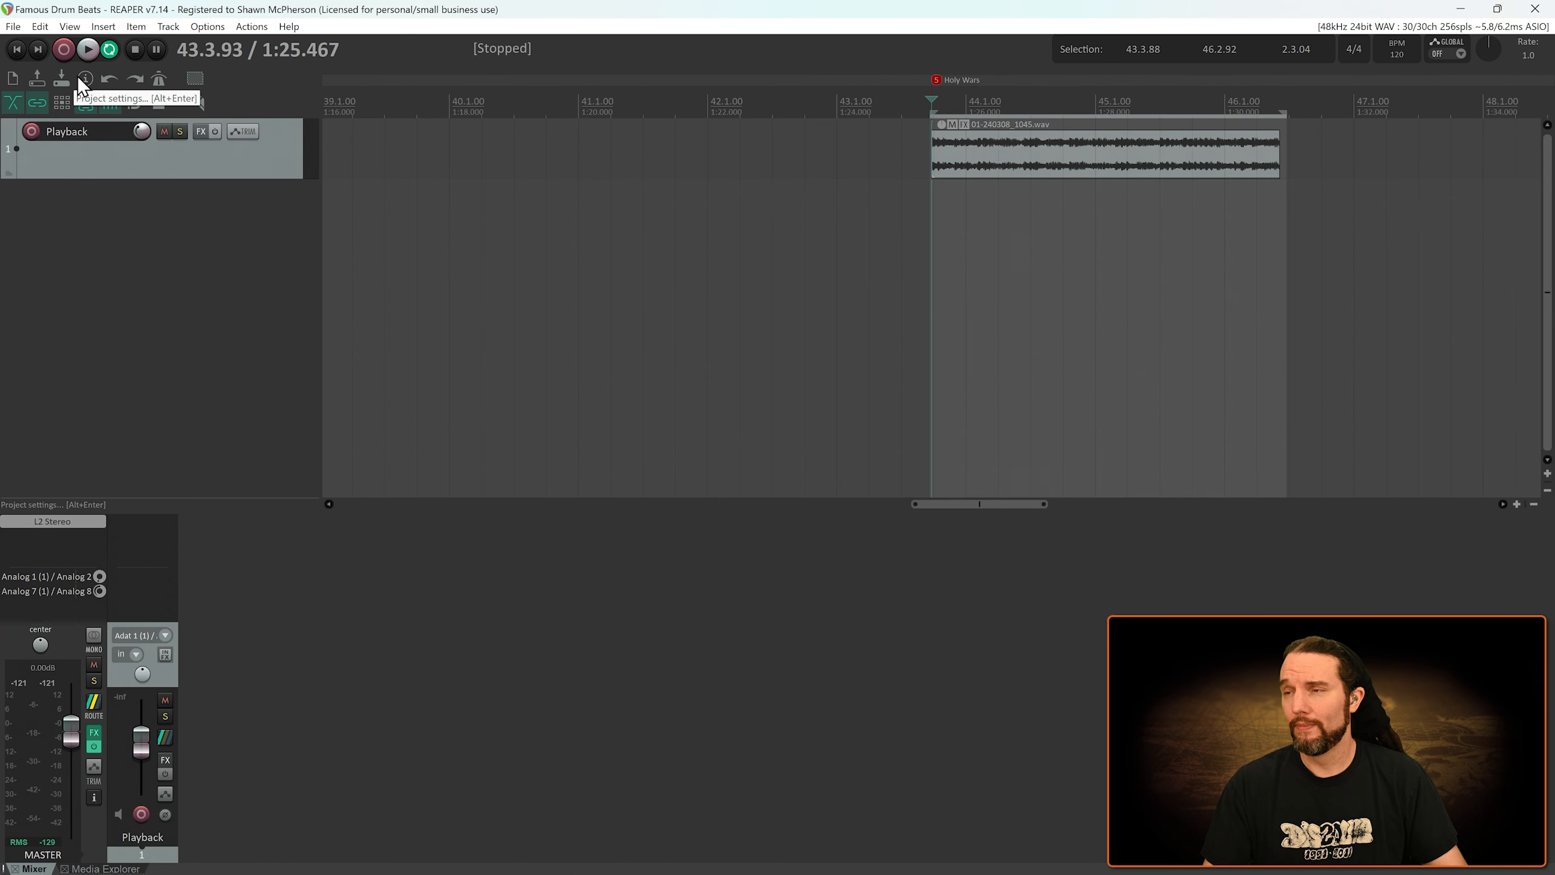
key("alt+Tab")
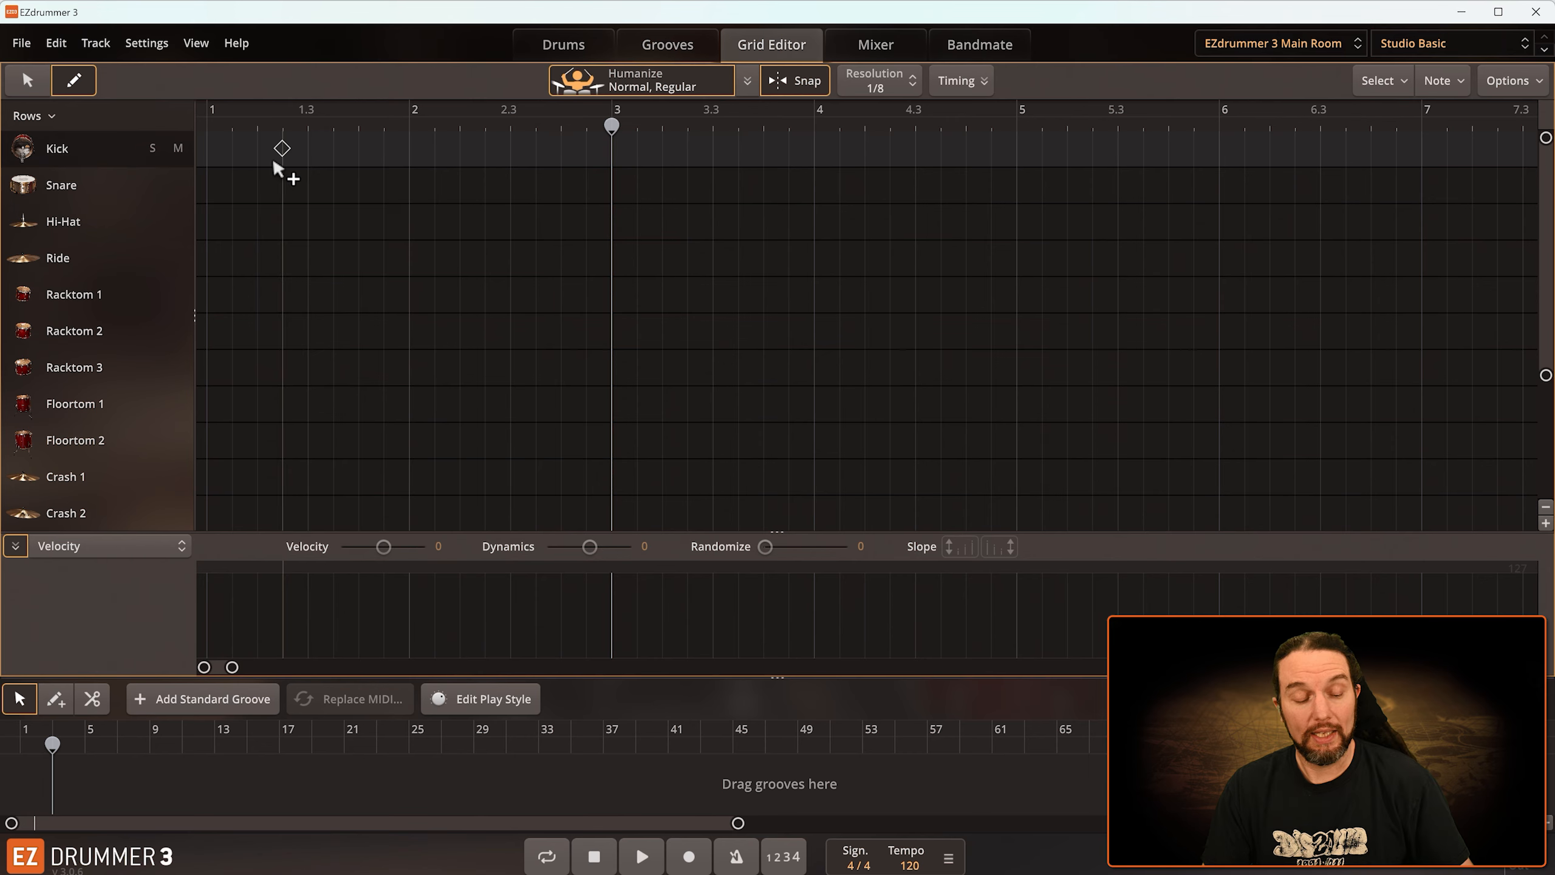
key("alt+Tab")
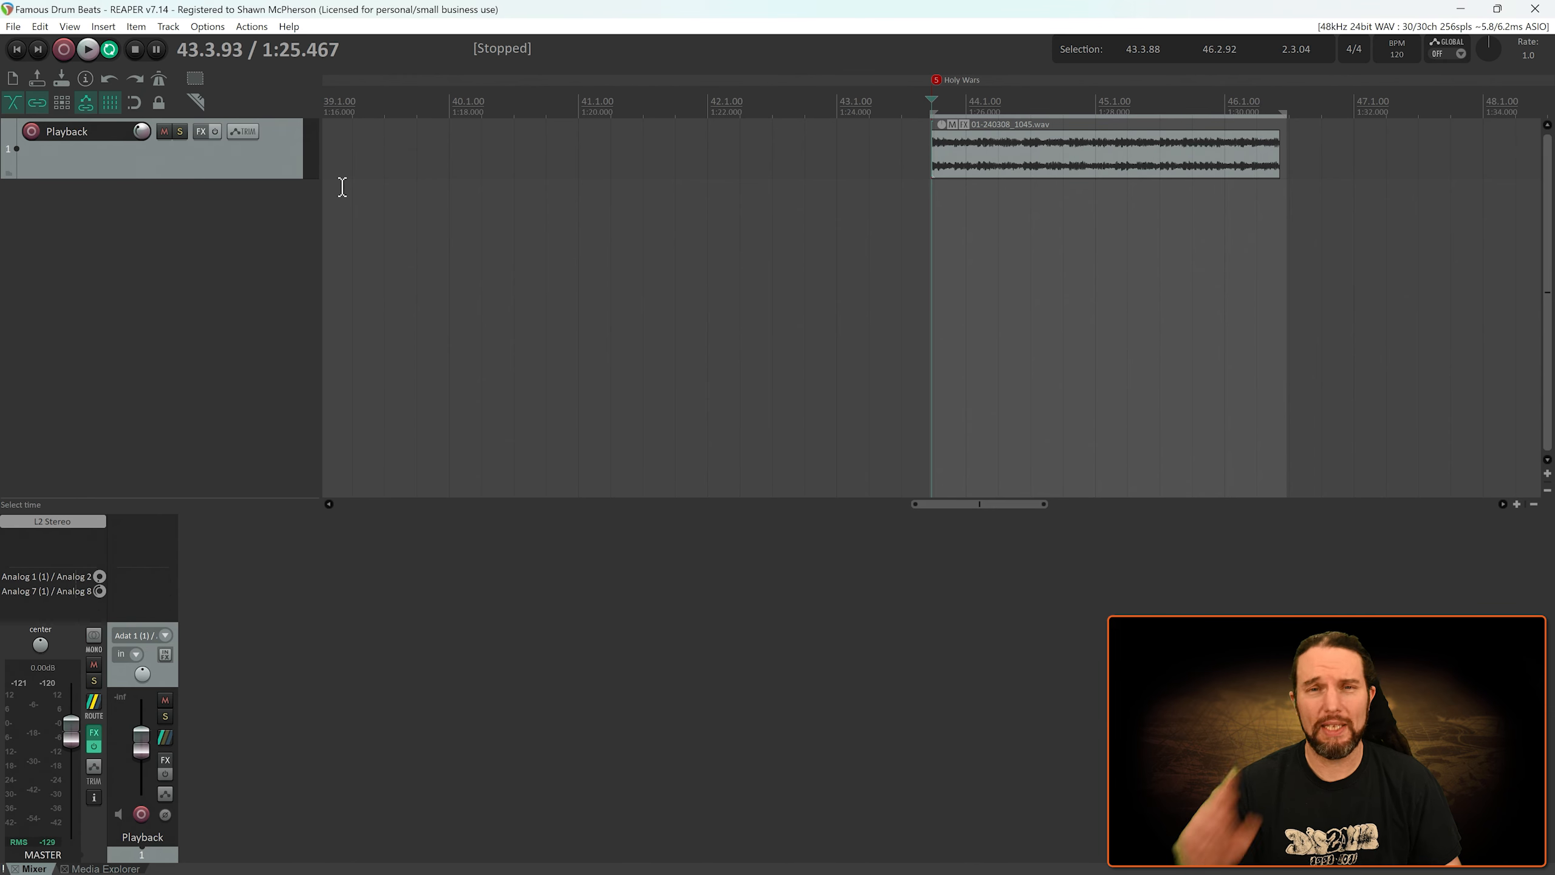
key("space")
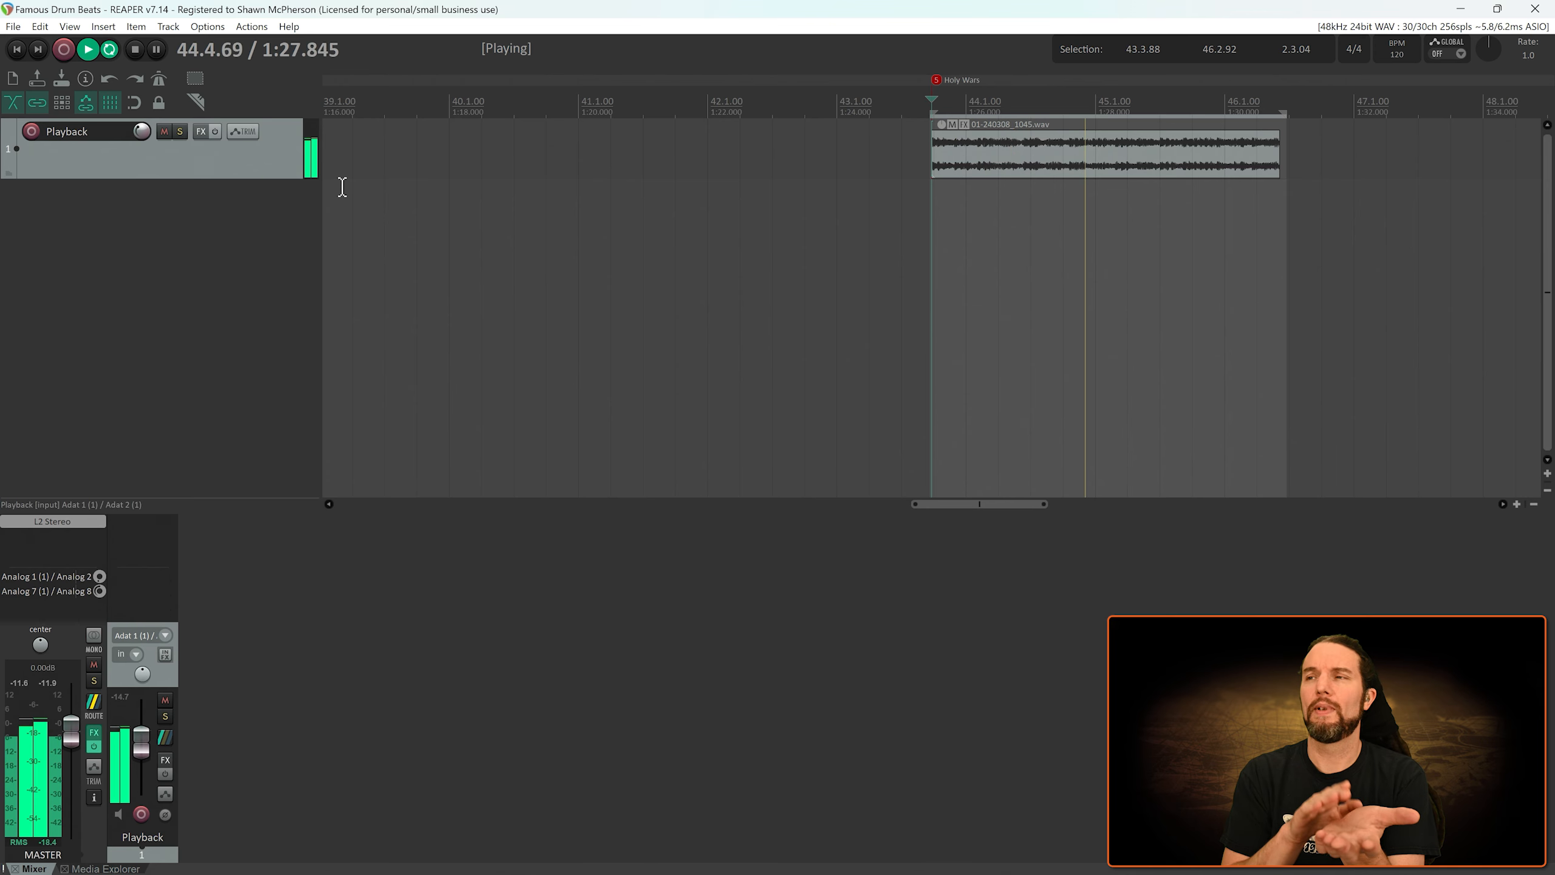
key("space")
key("alt+Tab")
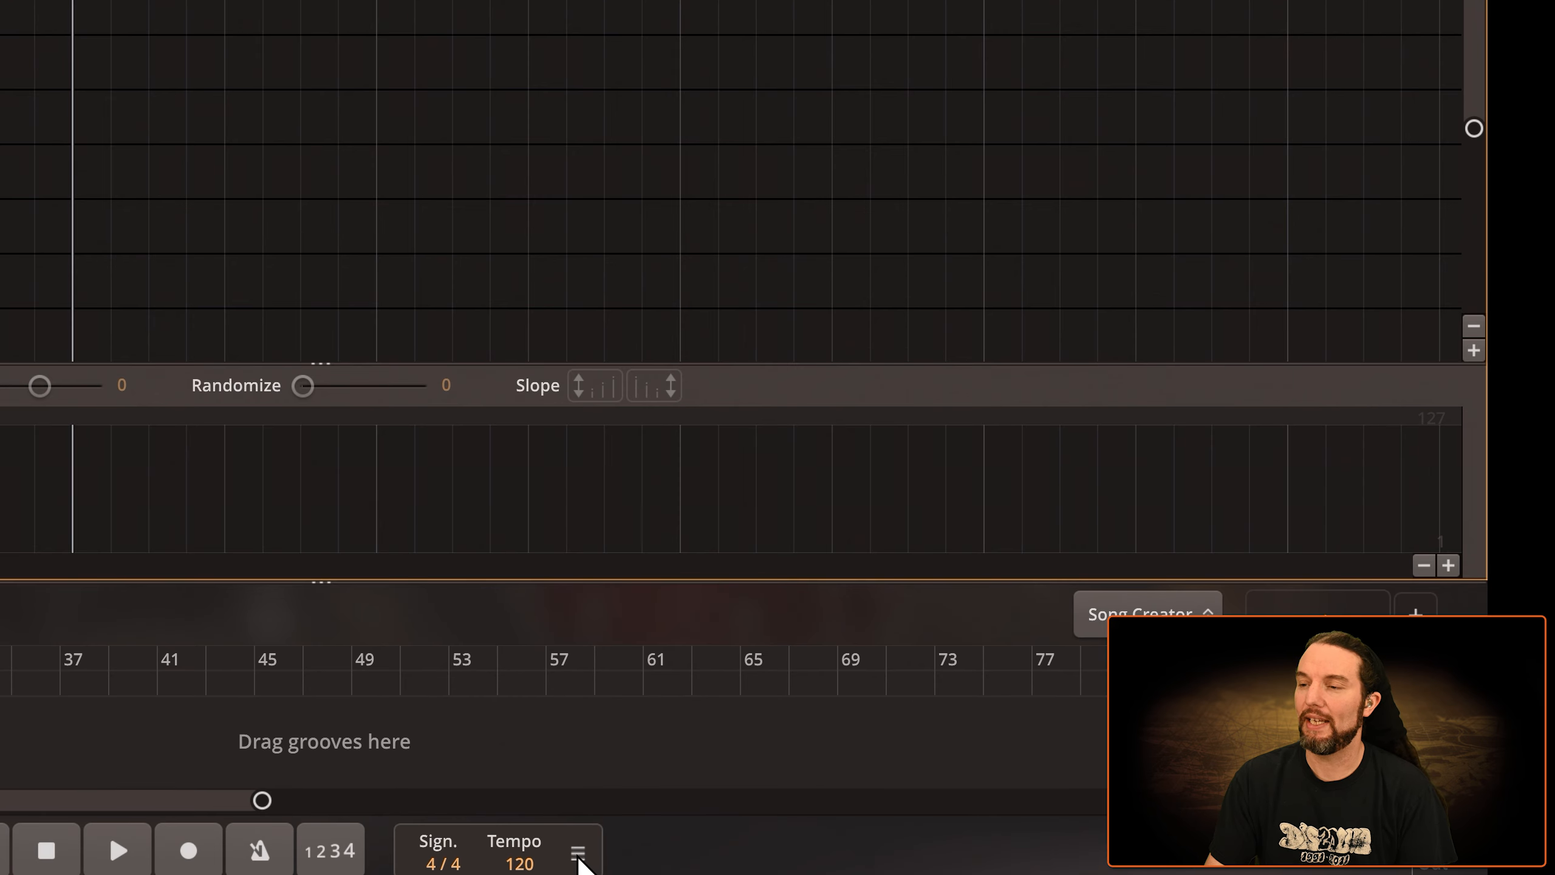
Tap in the song's tempo by ear to reach 169 BPM
left_click(578, 855)
left_click(507, 802)
mouse_move(519, 864)
left_click(635, 849)
left_click(635, 849)
left_click(634, 848)
left_click(635, 848)
left_click(635, 848)
left_click(634, 848)
left_click(635, 848)
left_click(635, 851)
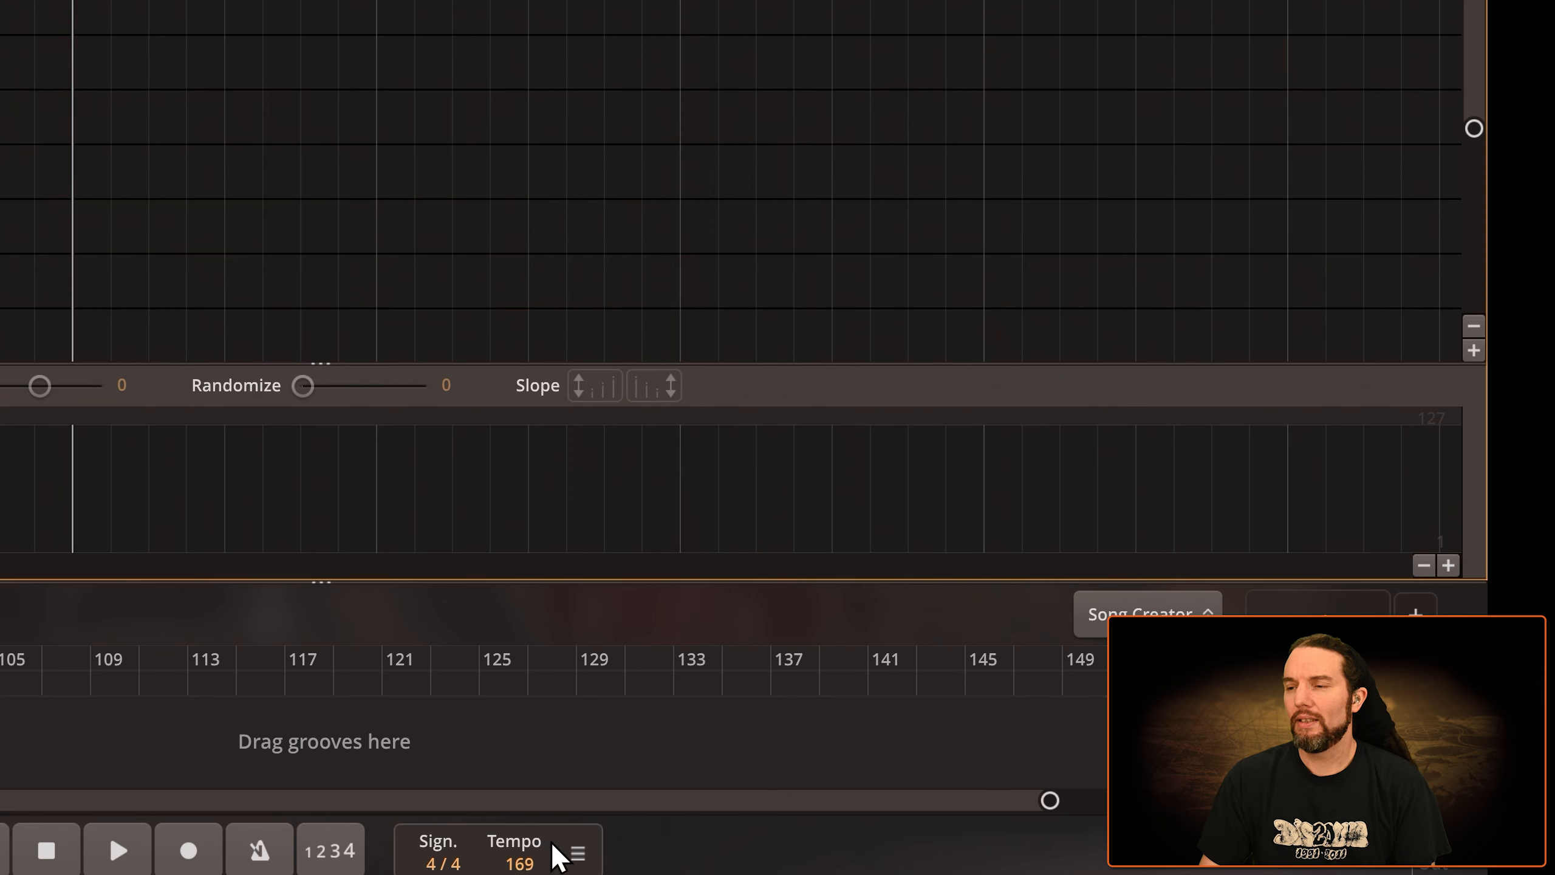
Set the song tempo to 165 BPM
mouse_move(520, 861)
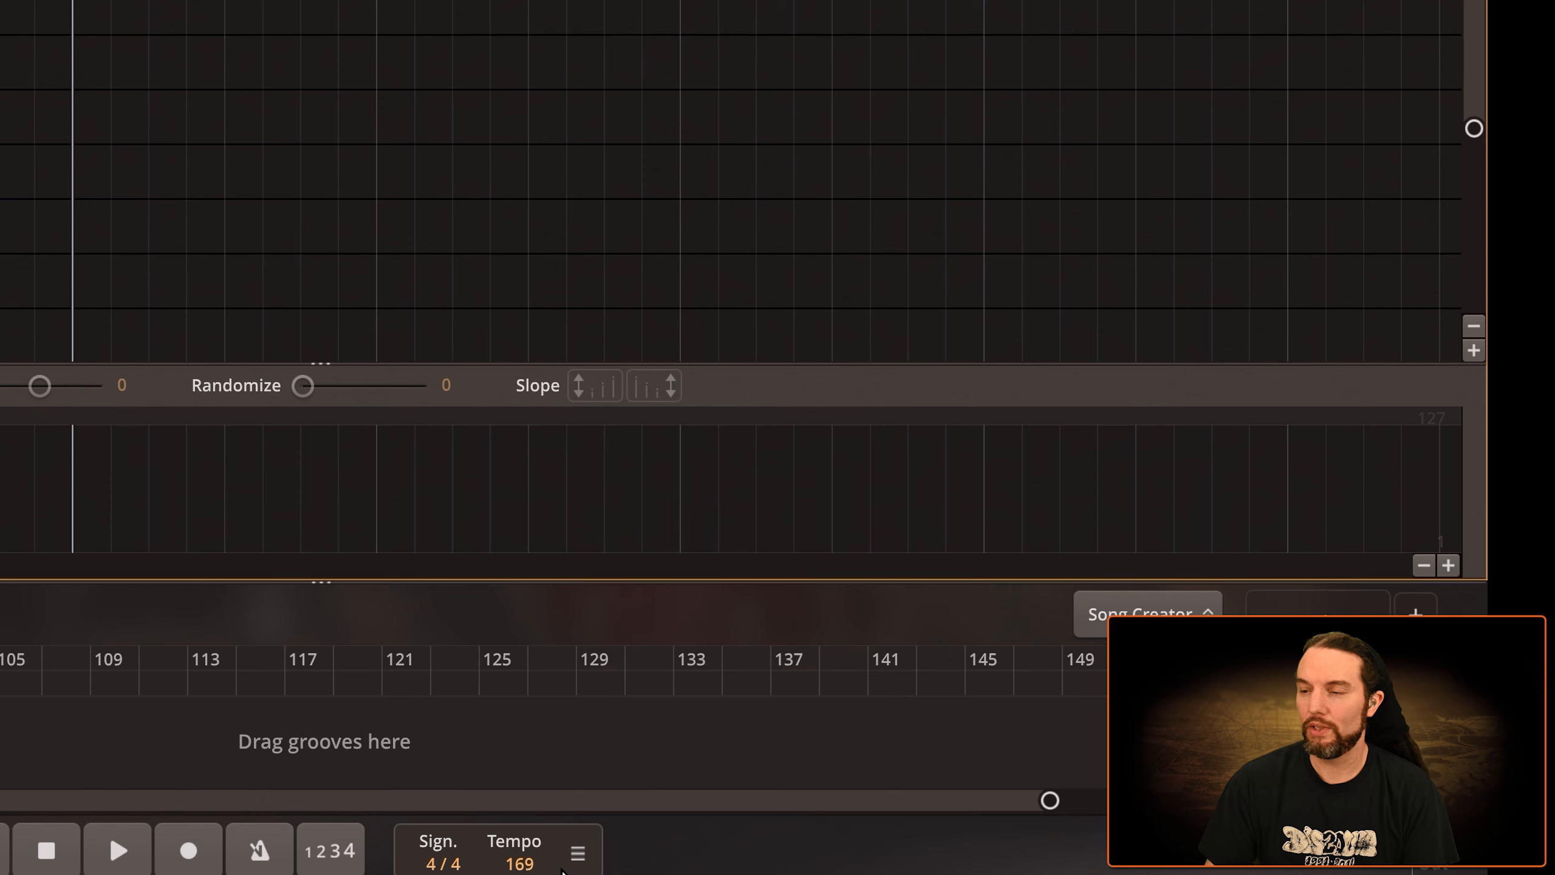
double_click(534, 861)
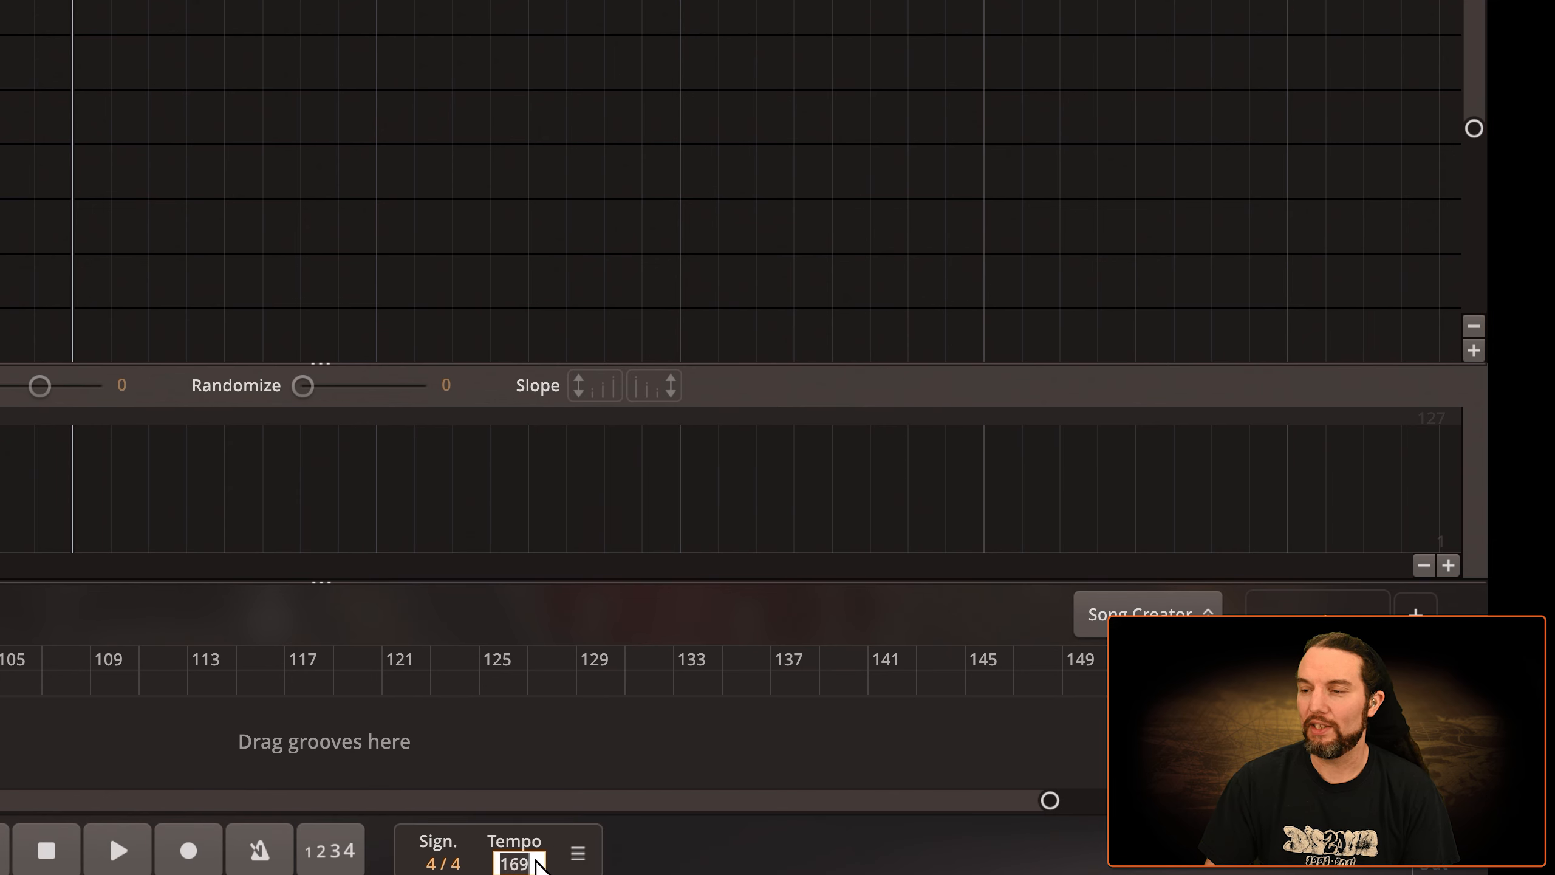
type("165")
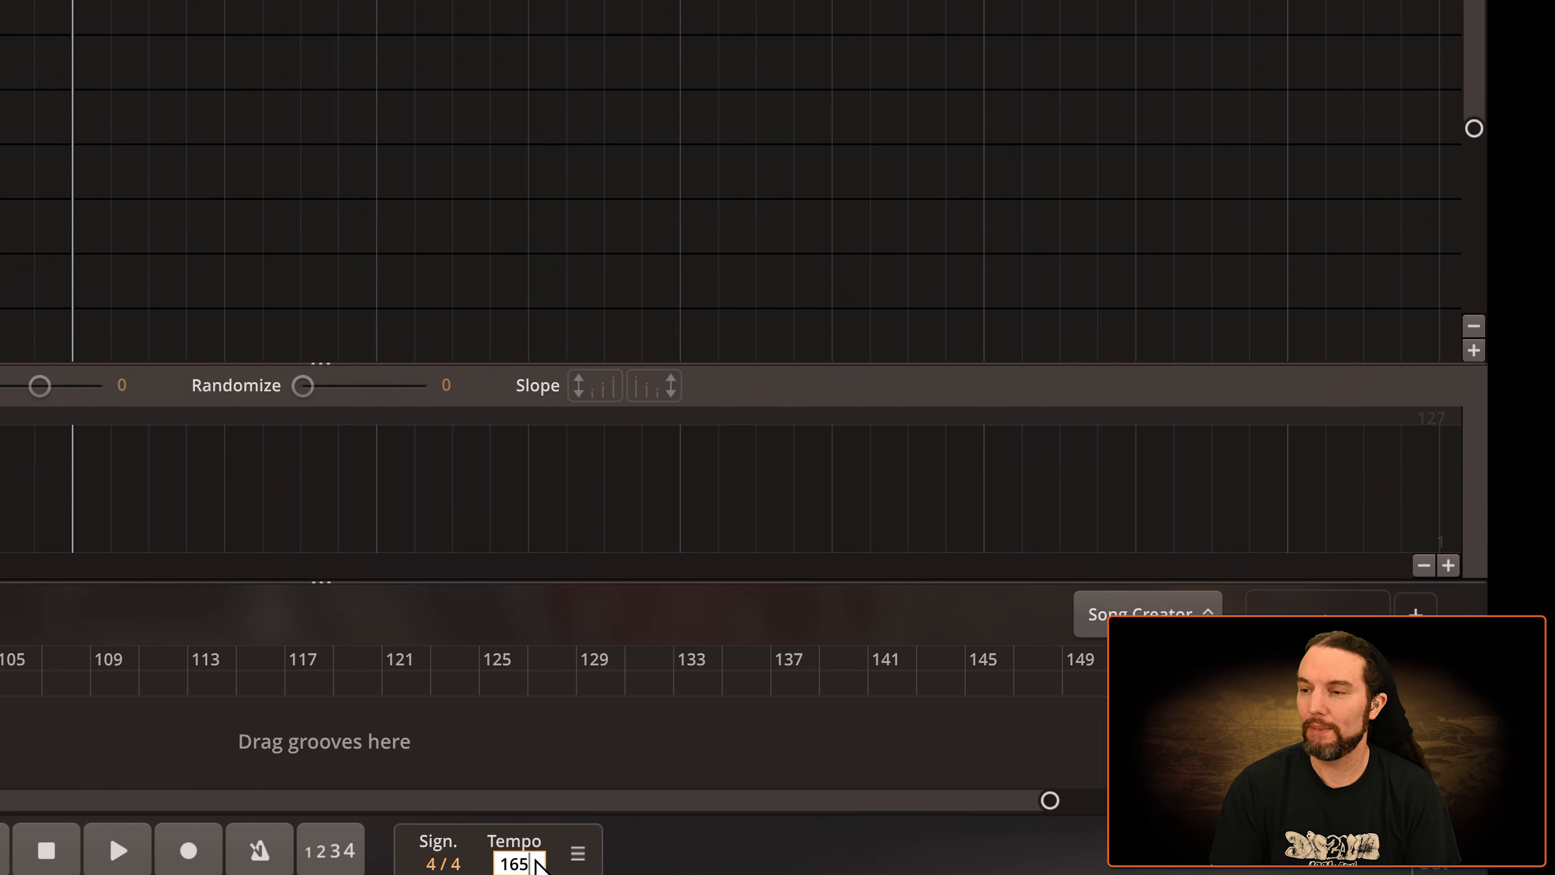
key("Return")
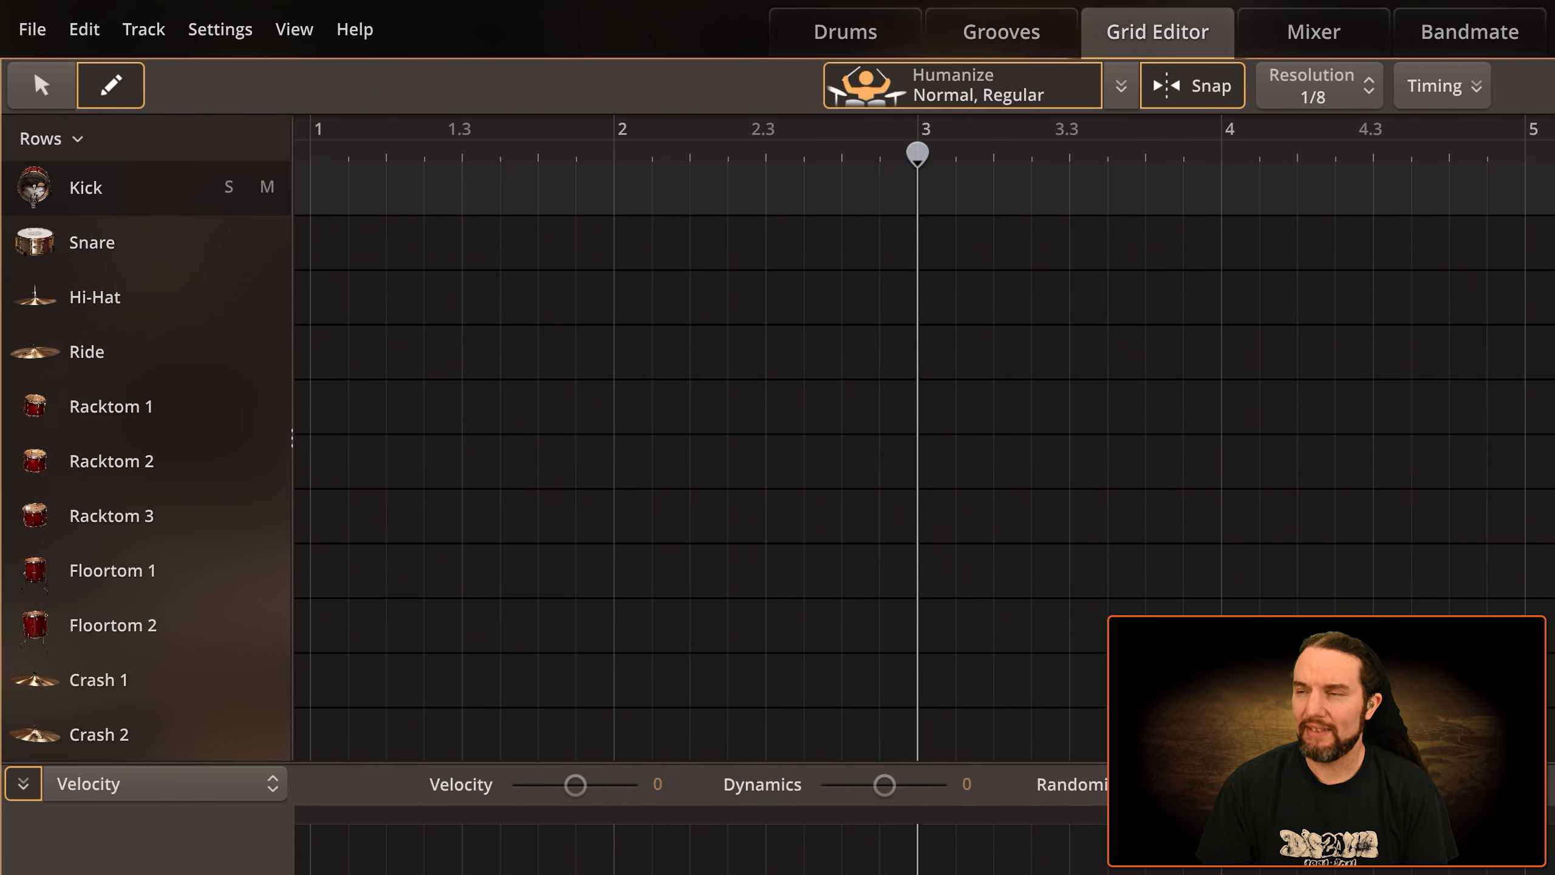
Keep the grid at 1/8 and draw three consecutive snare notes from beat 2.4 to bar 3
left_click(1319, 101)
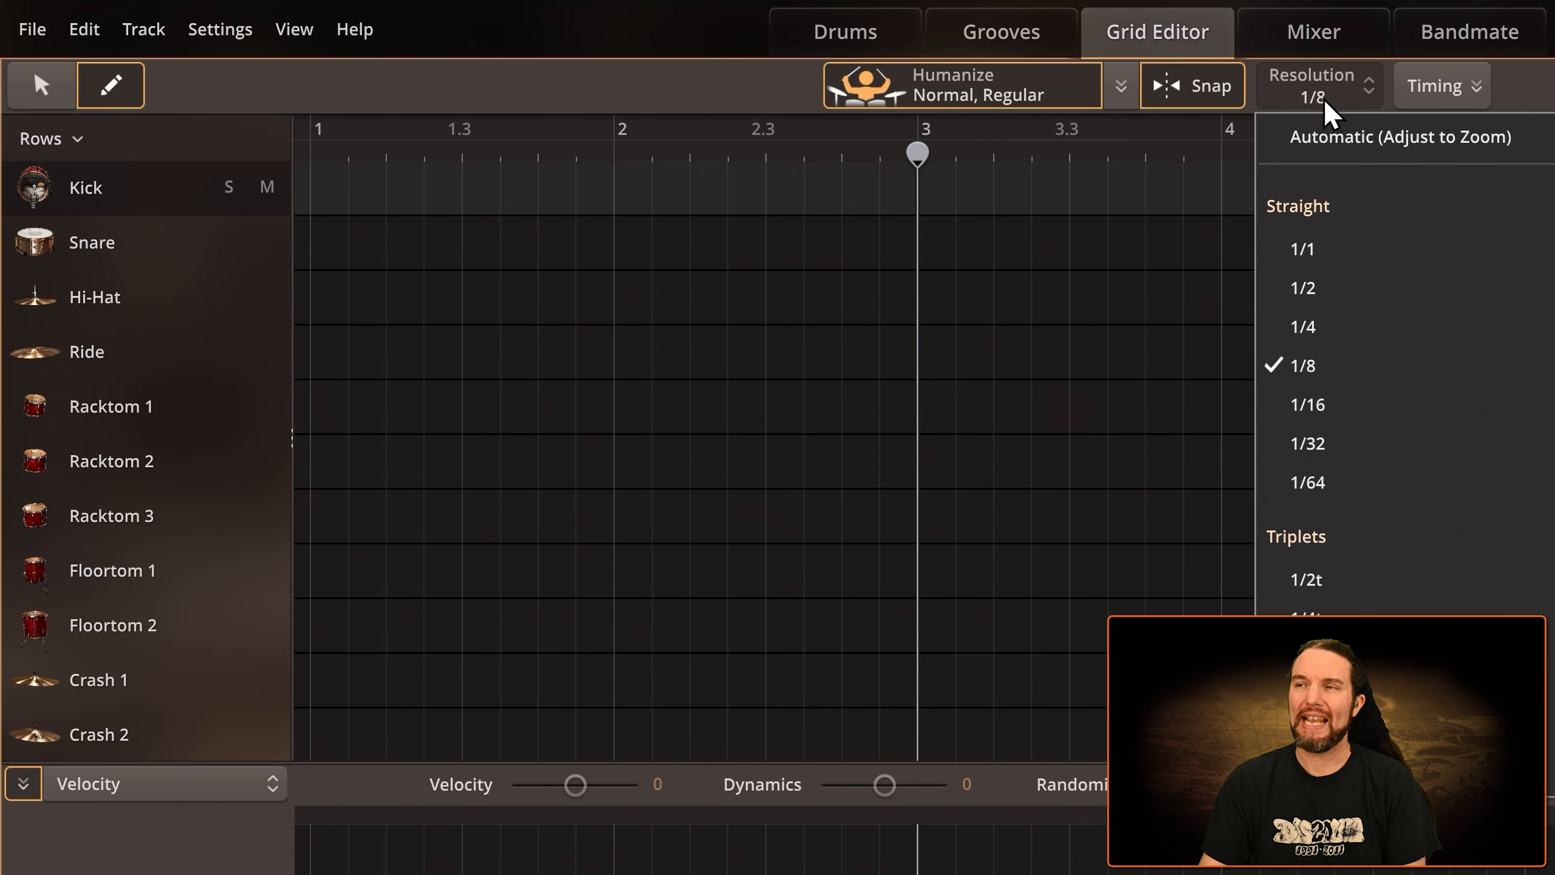
left_click(1324, 369)
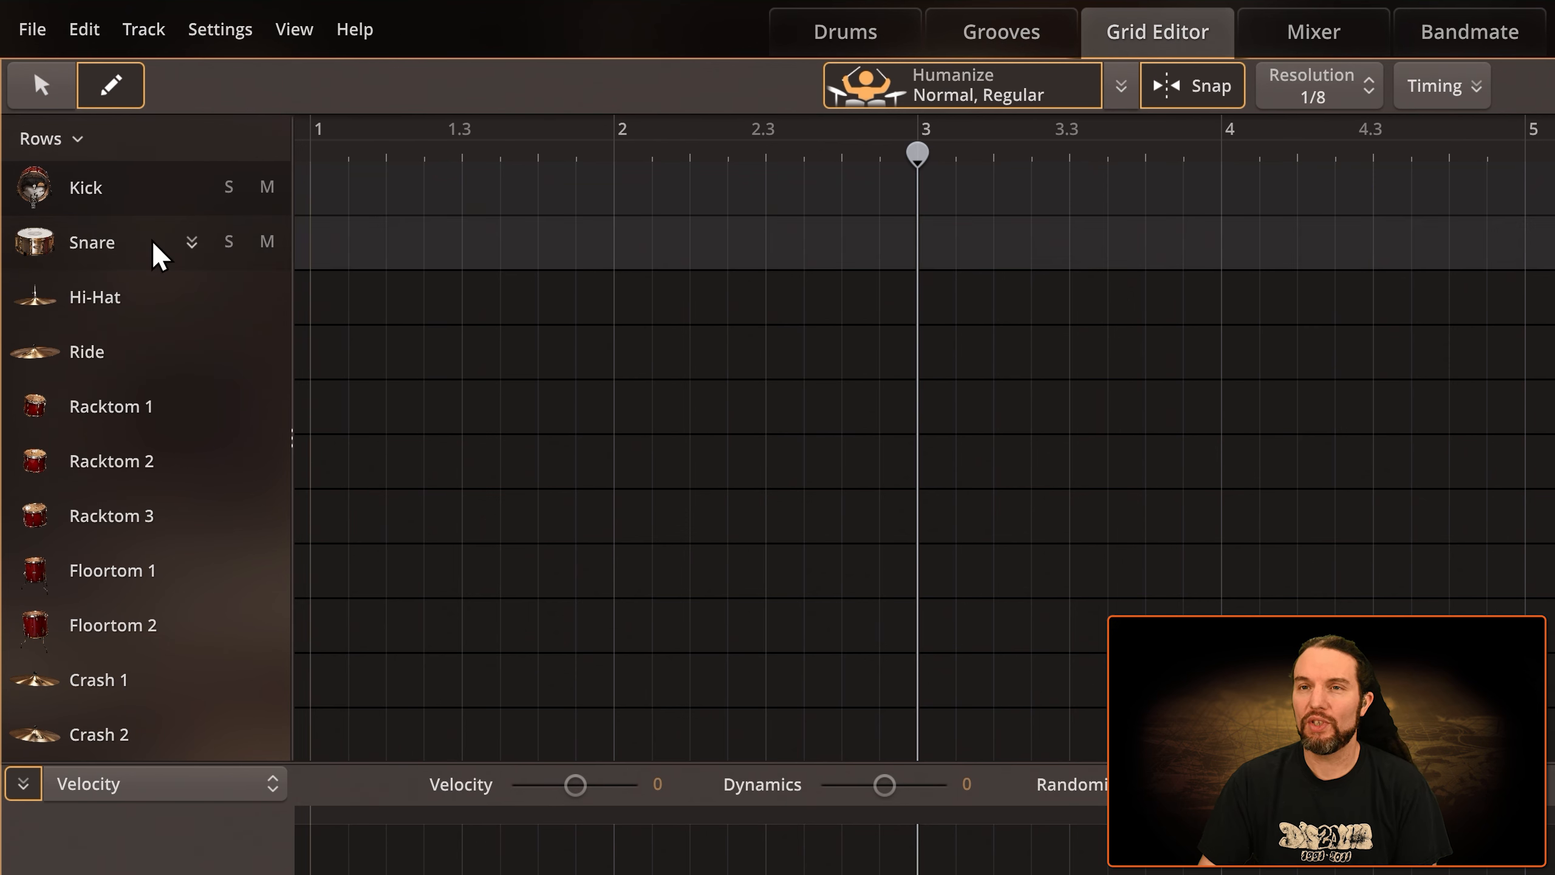
left_click(828, 253)
left_click(870, 254)
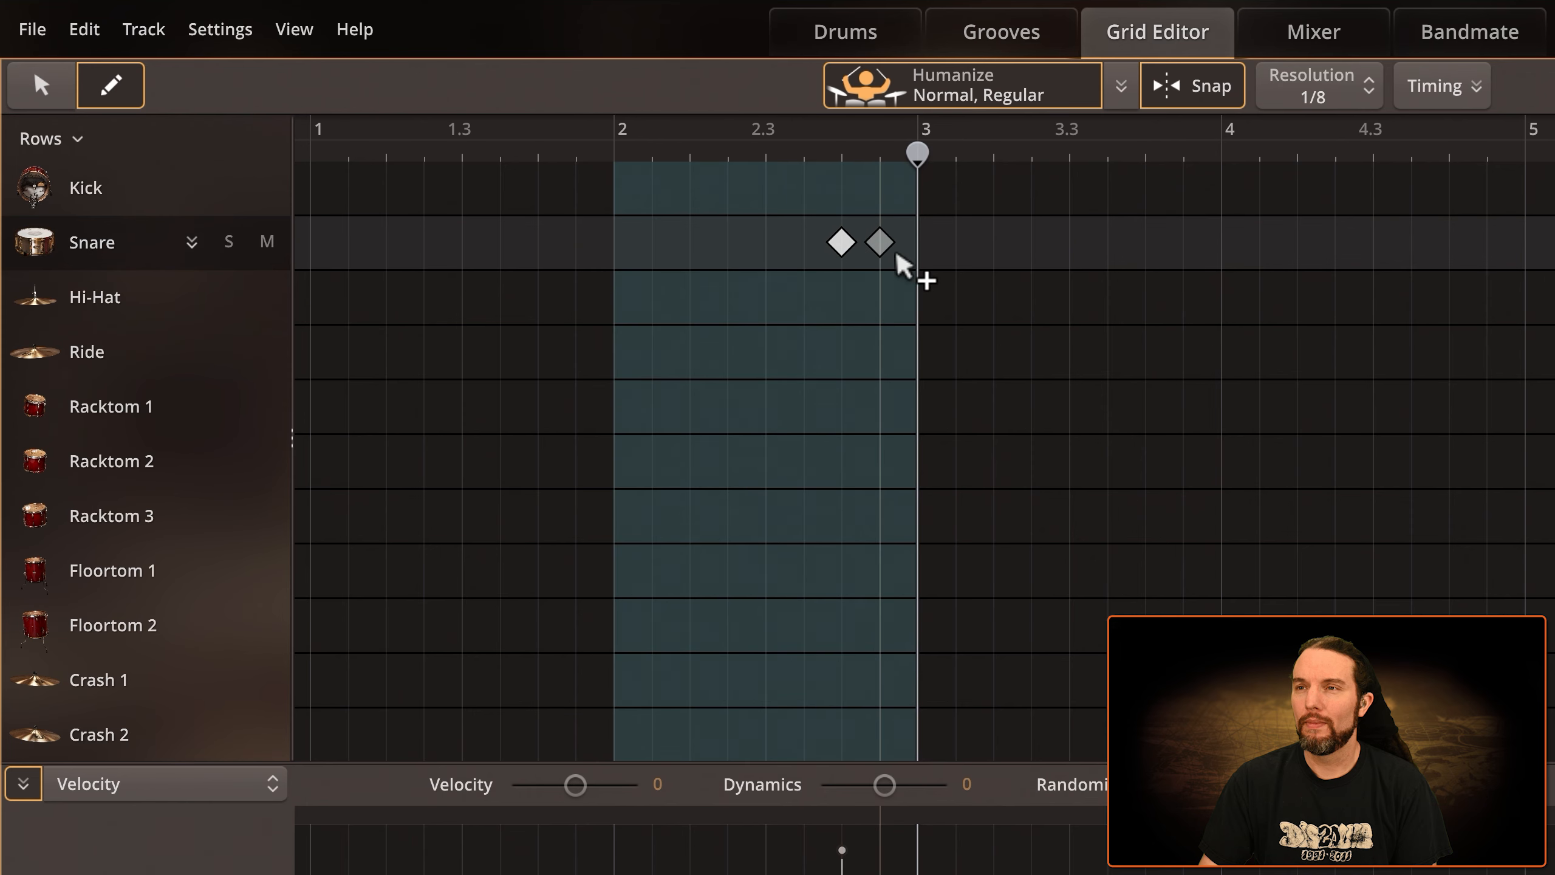
left_click(908, 257)
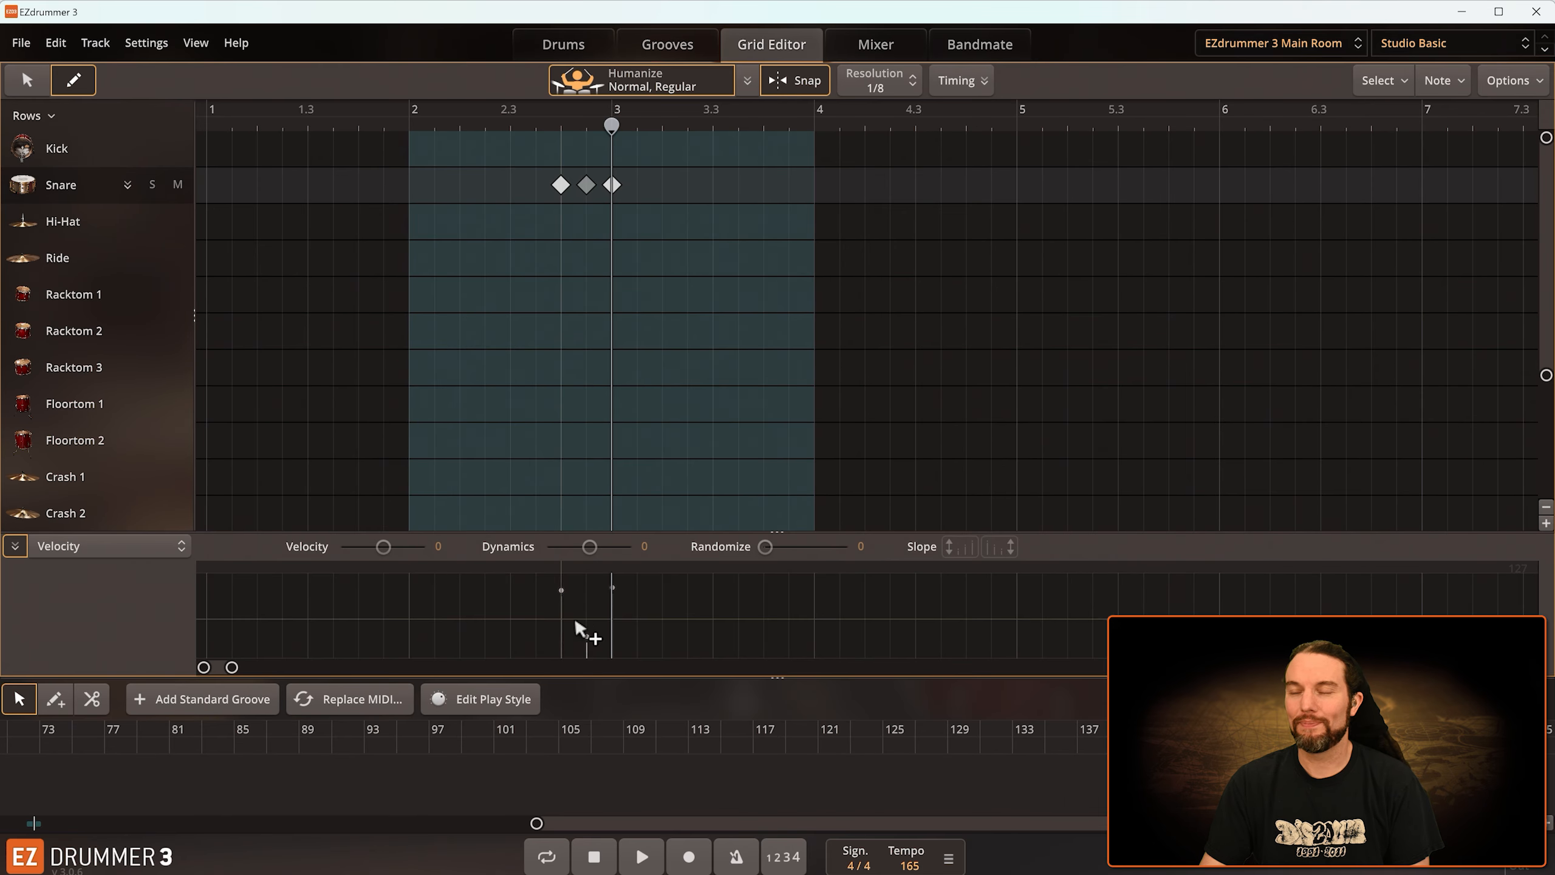
Delete the three snare notes around bar 3
left_click(27, 80)
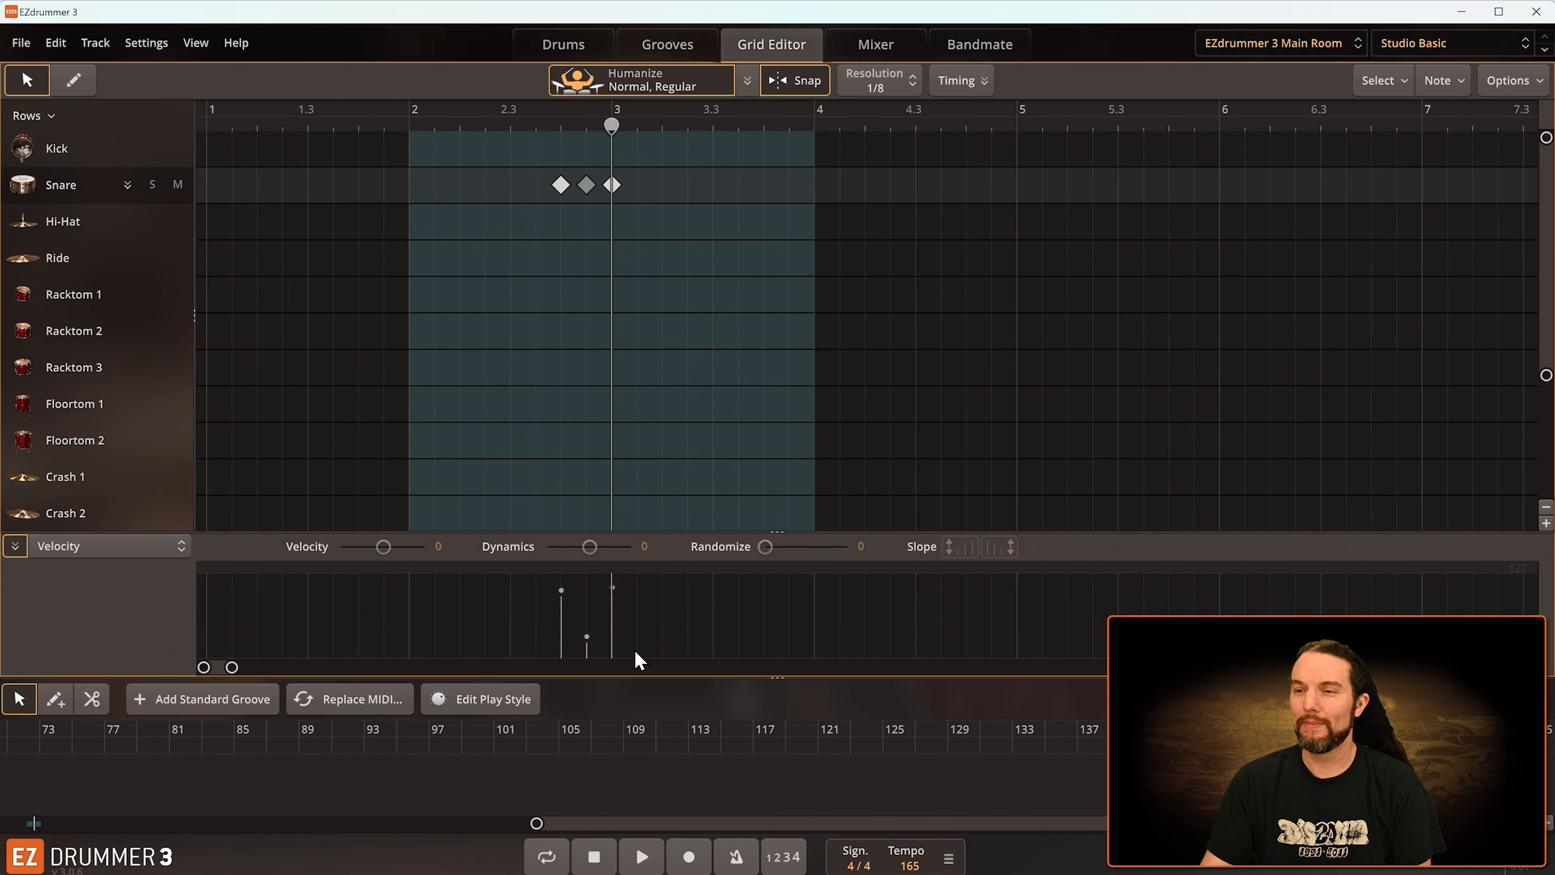
left_click_drag(663, 230, 518, 151)
key("Delete")
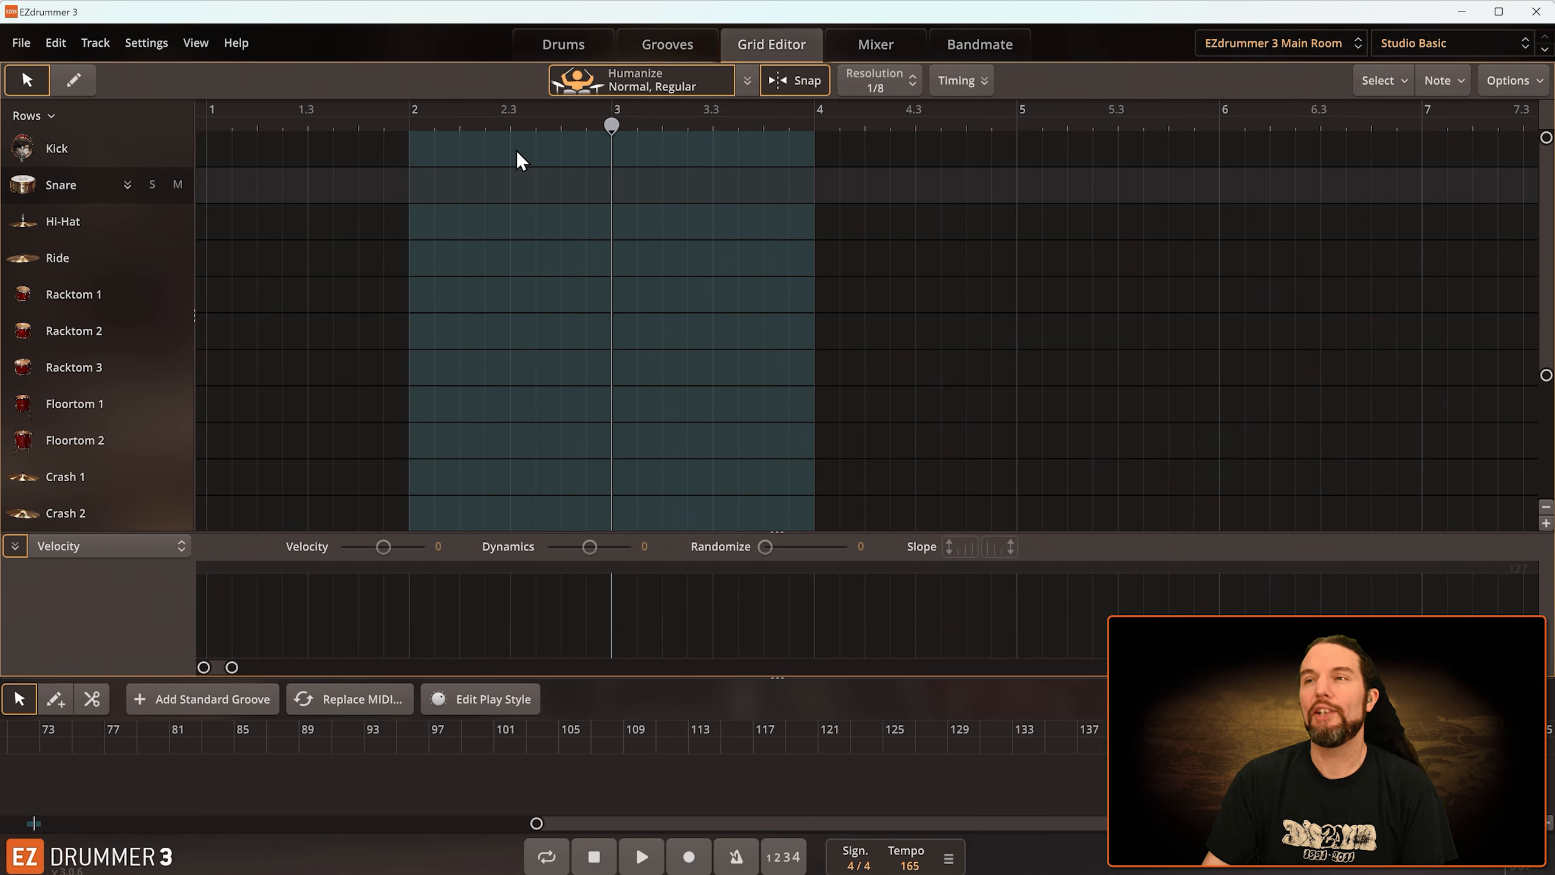
Turn Humanize off and draw three consecutive eighth-note snare hits from beat 2.4 to bar 3
left_click(656, 75)
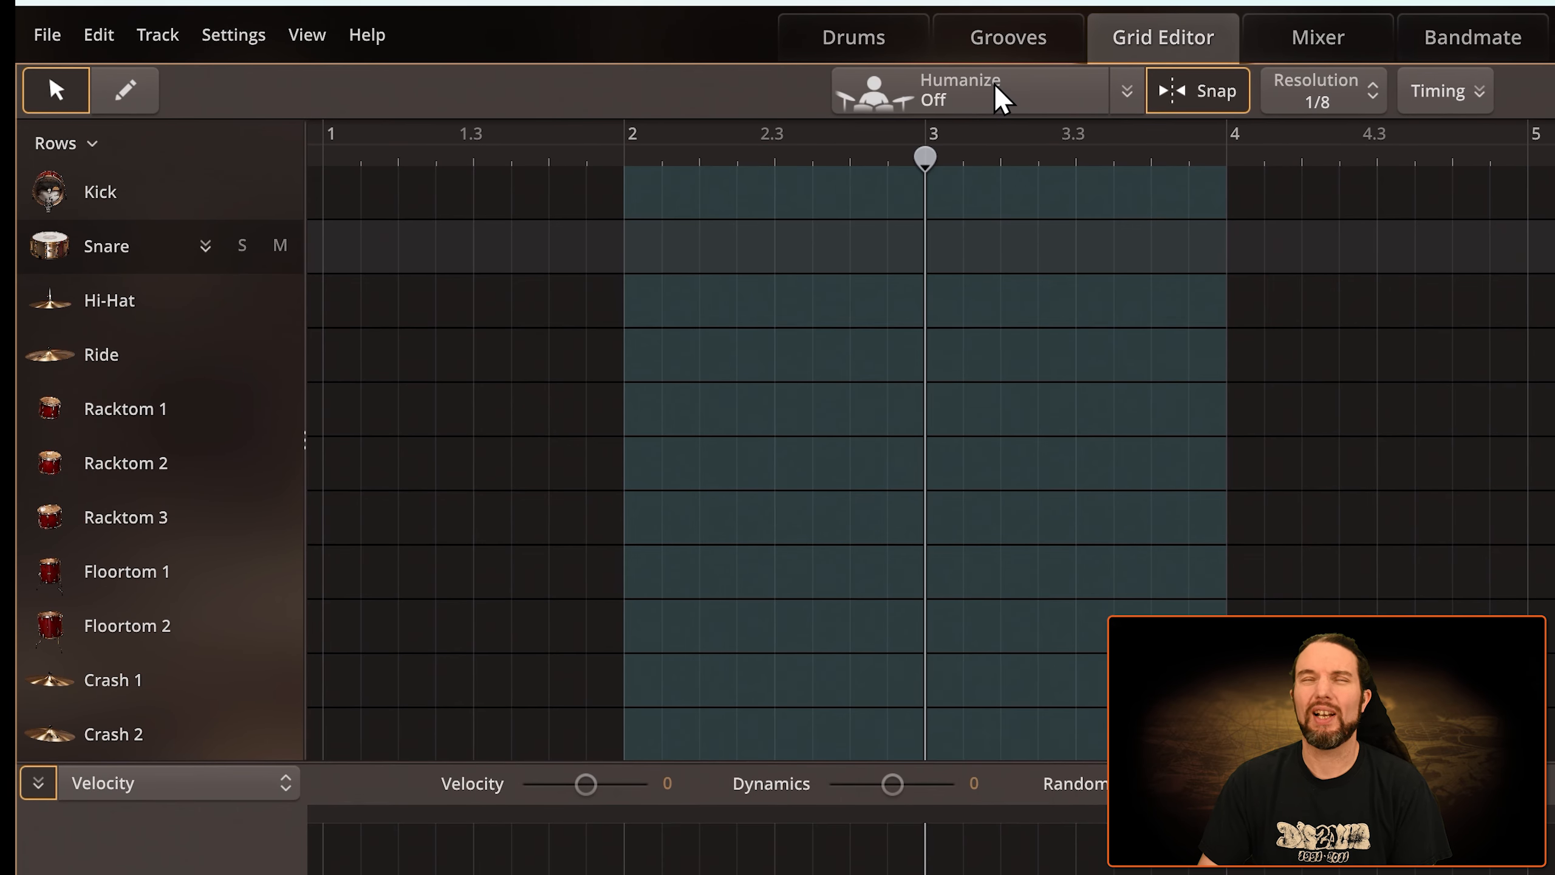
left_click(126, 89)
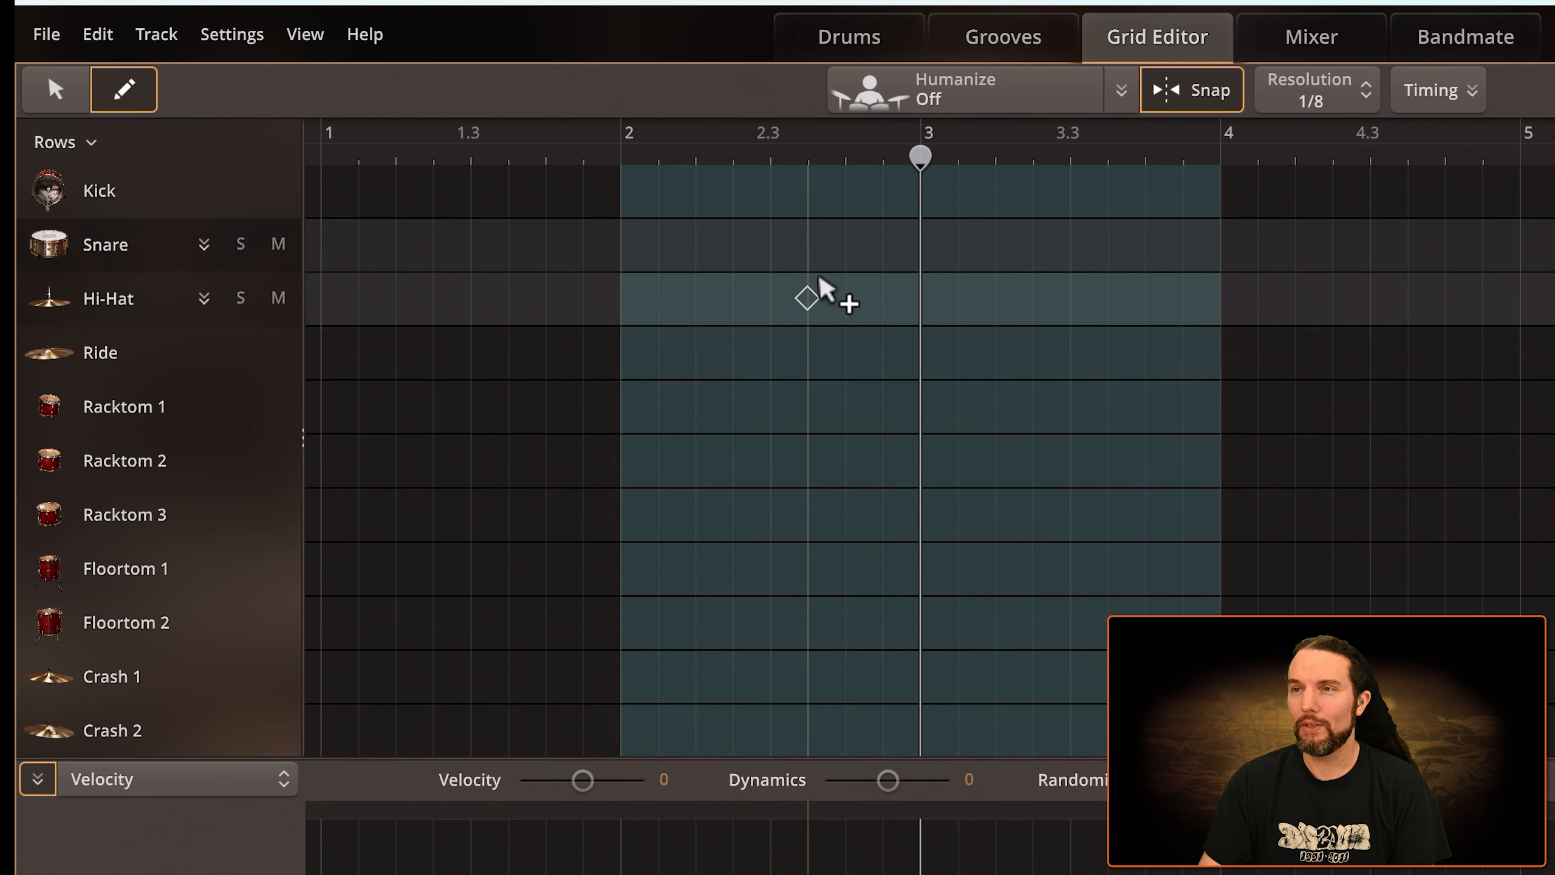
left_click(841, 245)
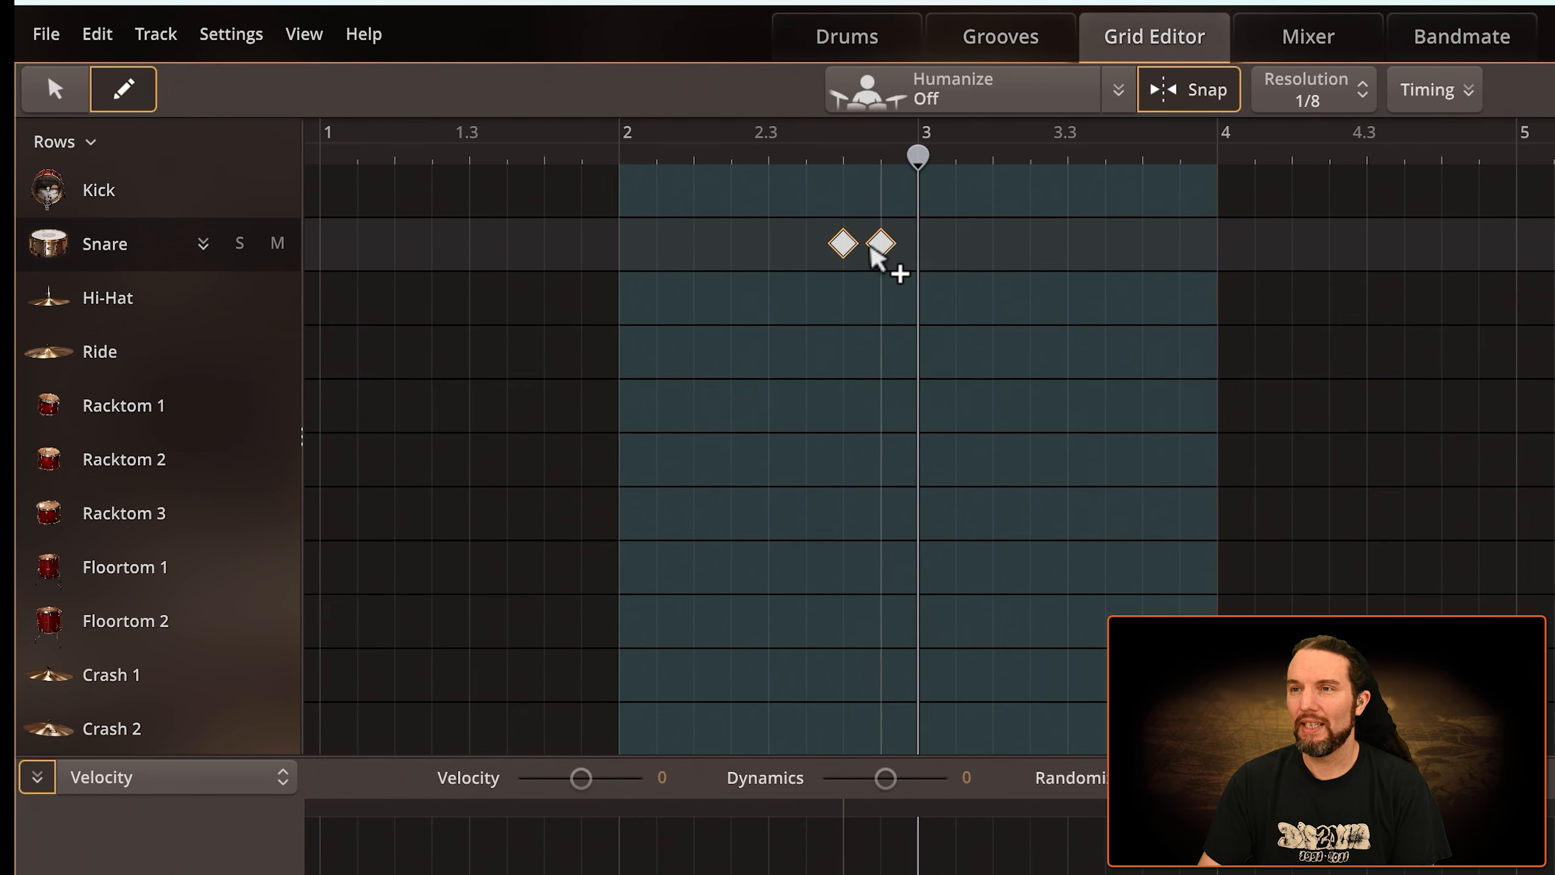
left_click(879, 245)
left_click(916, 245)
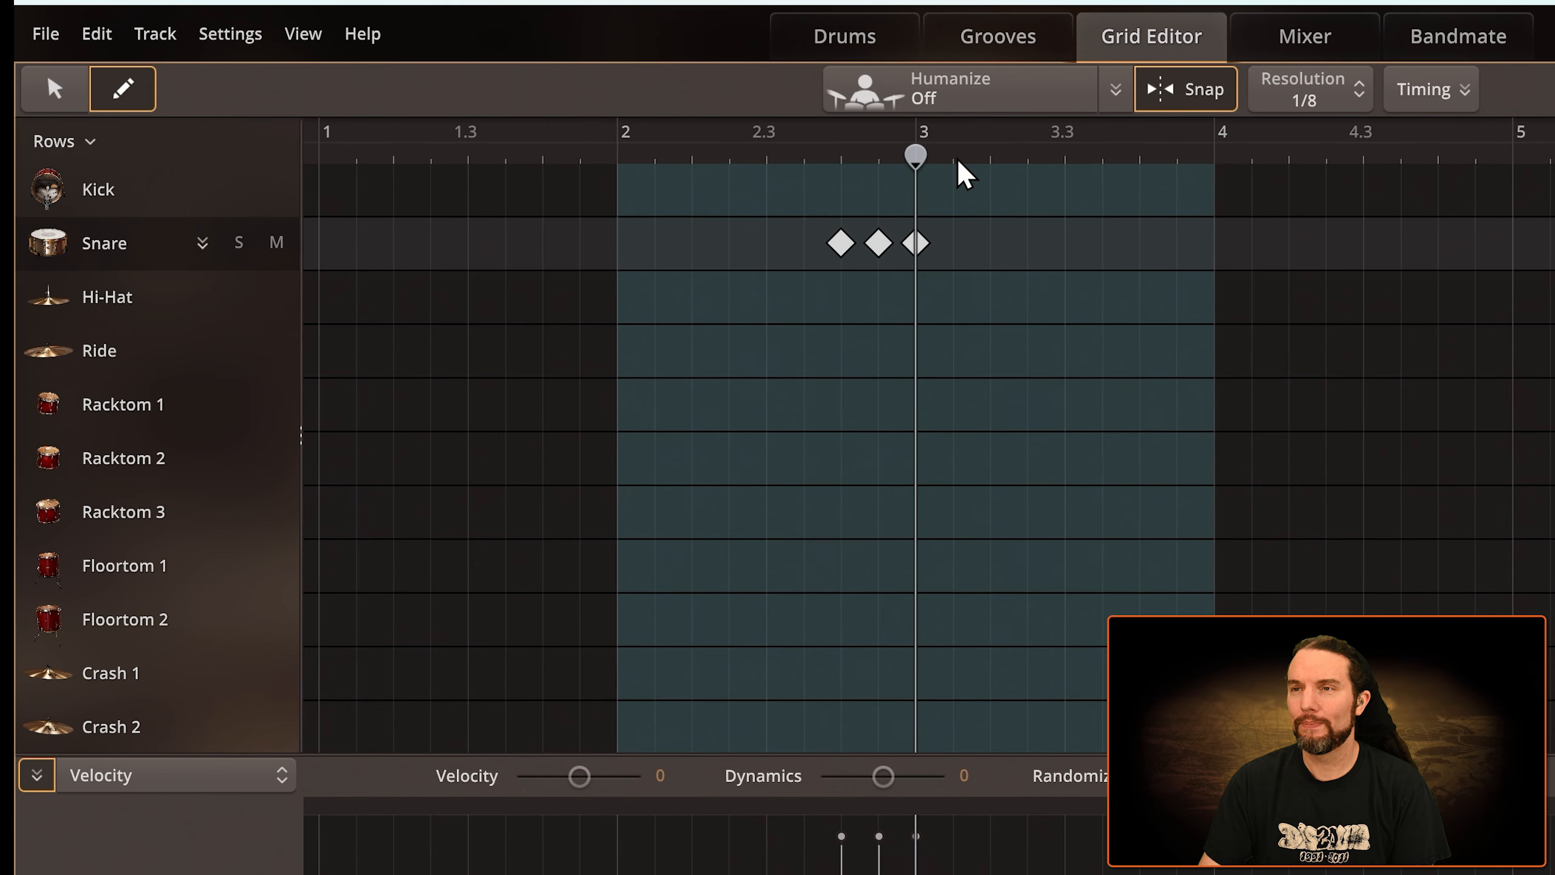
Play the snare notes from beat 2.3 and compare them with the Holy Wars clip played in REAPER
left_click(765, 156)
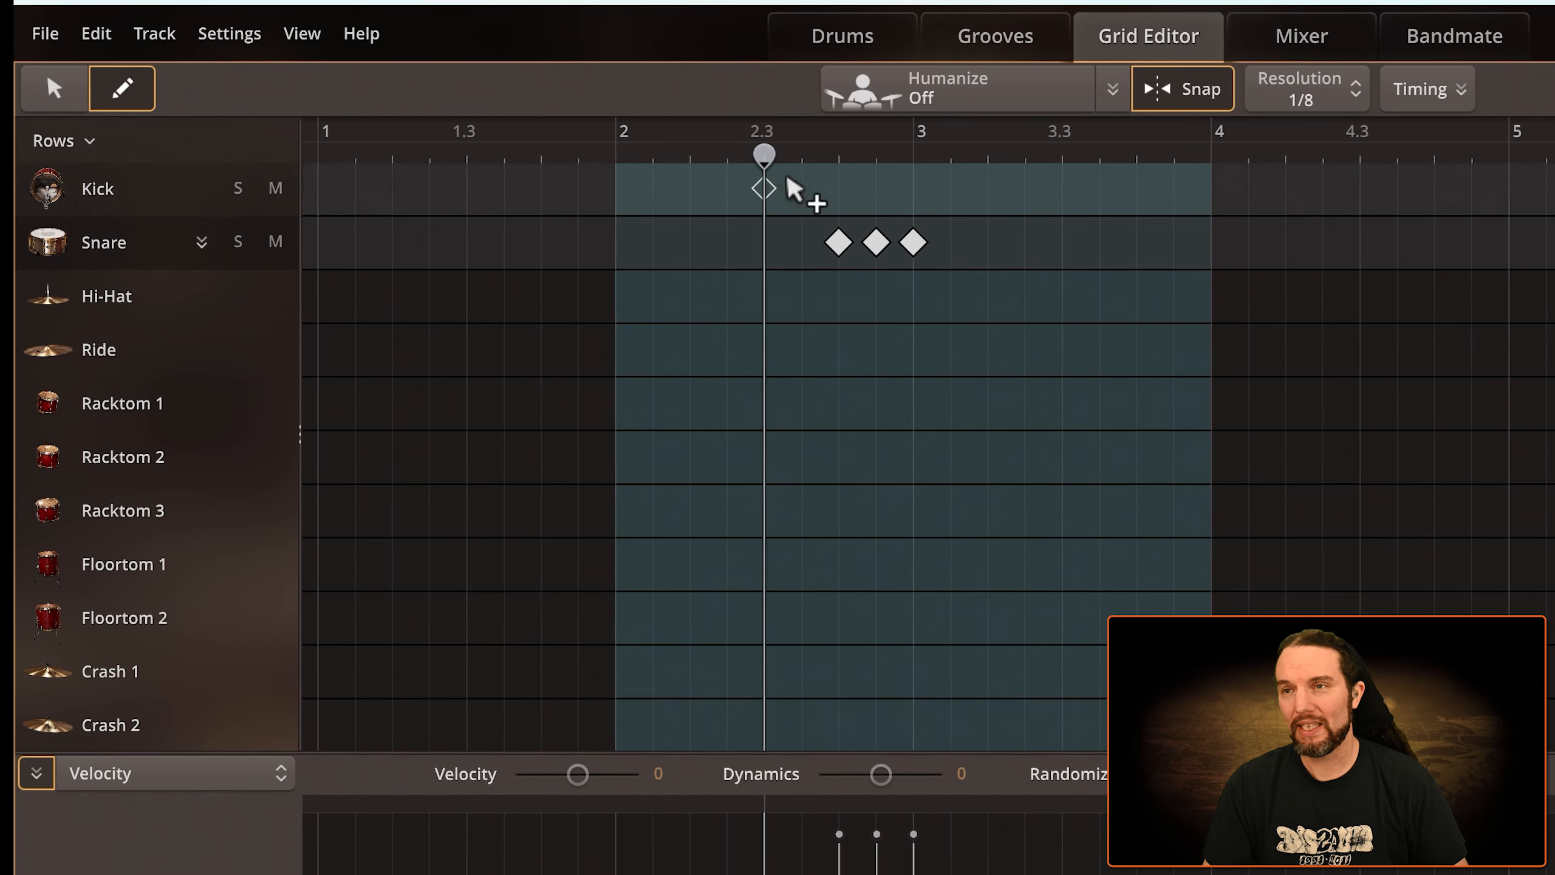
key("space")
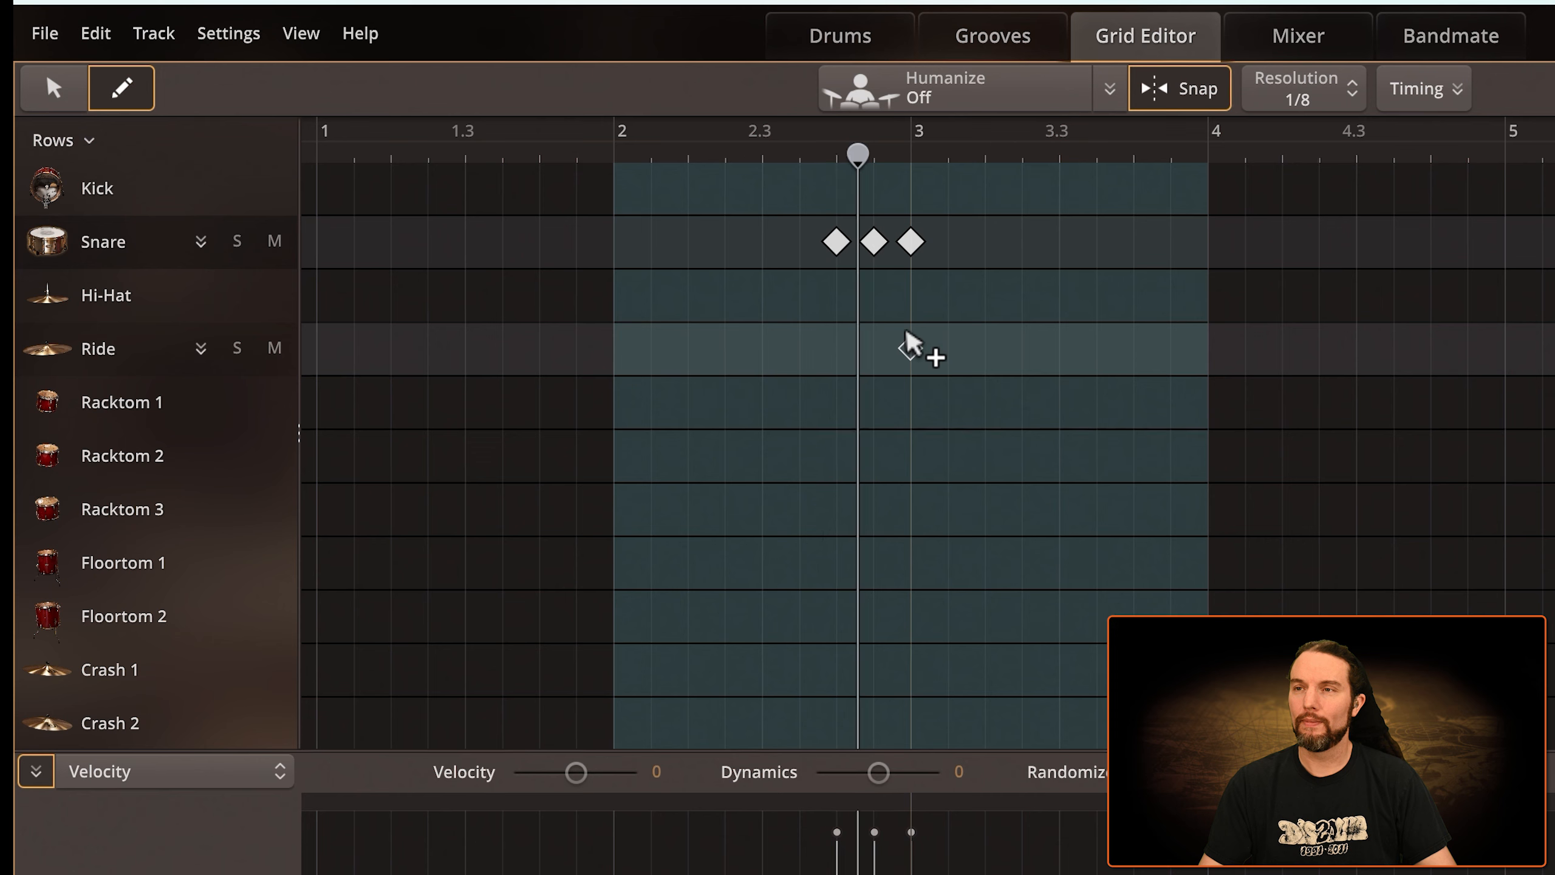
key("space")
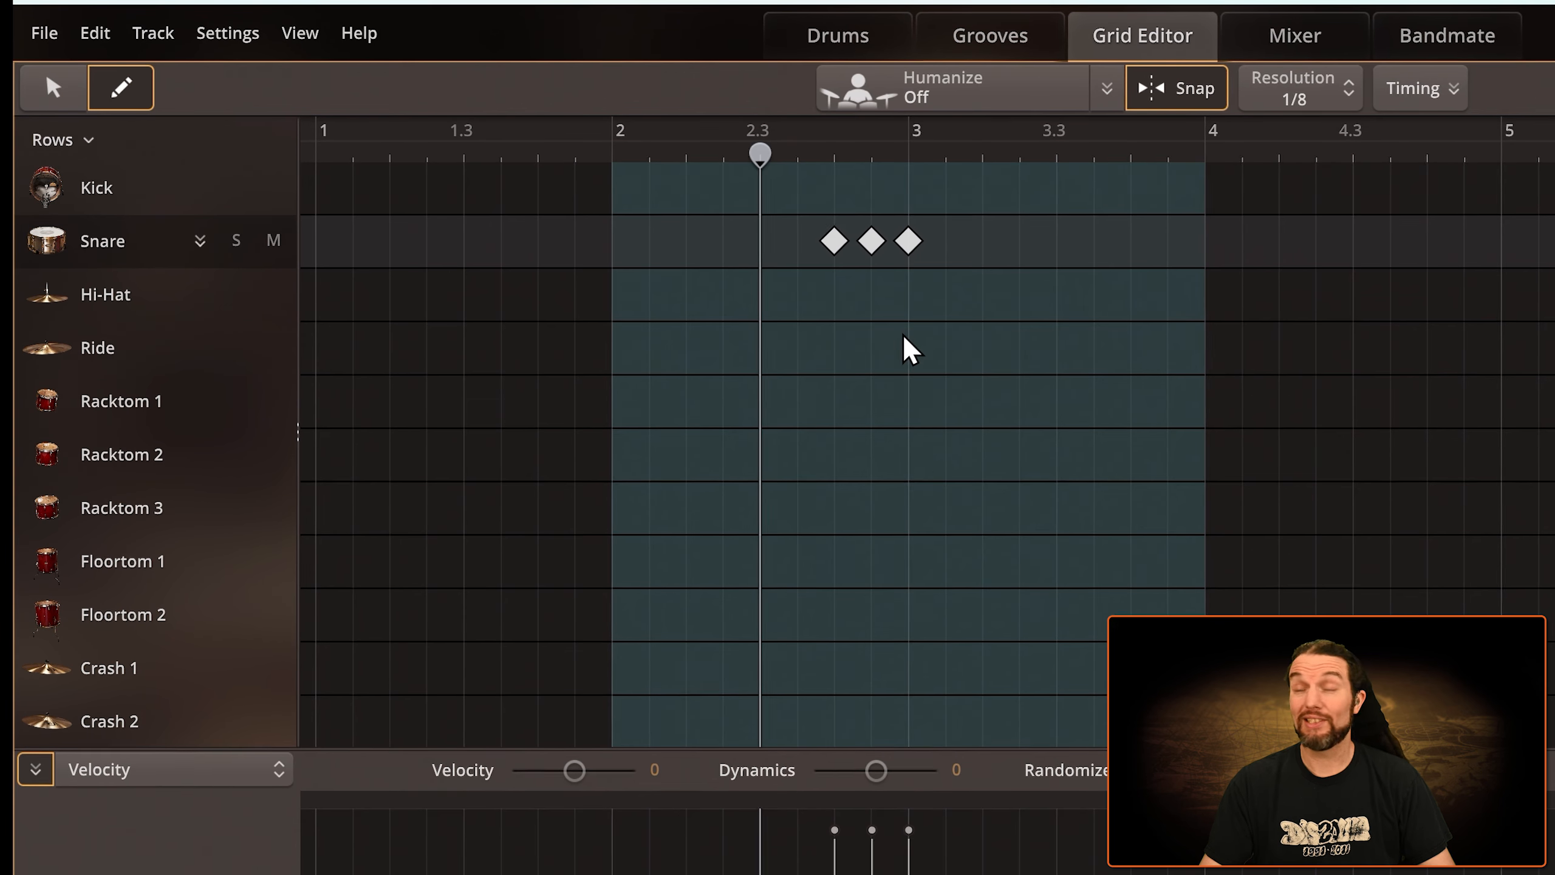
key("alt+Tab")
key("space")
key("space")
key("alt+Tab")
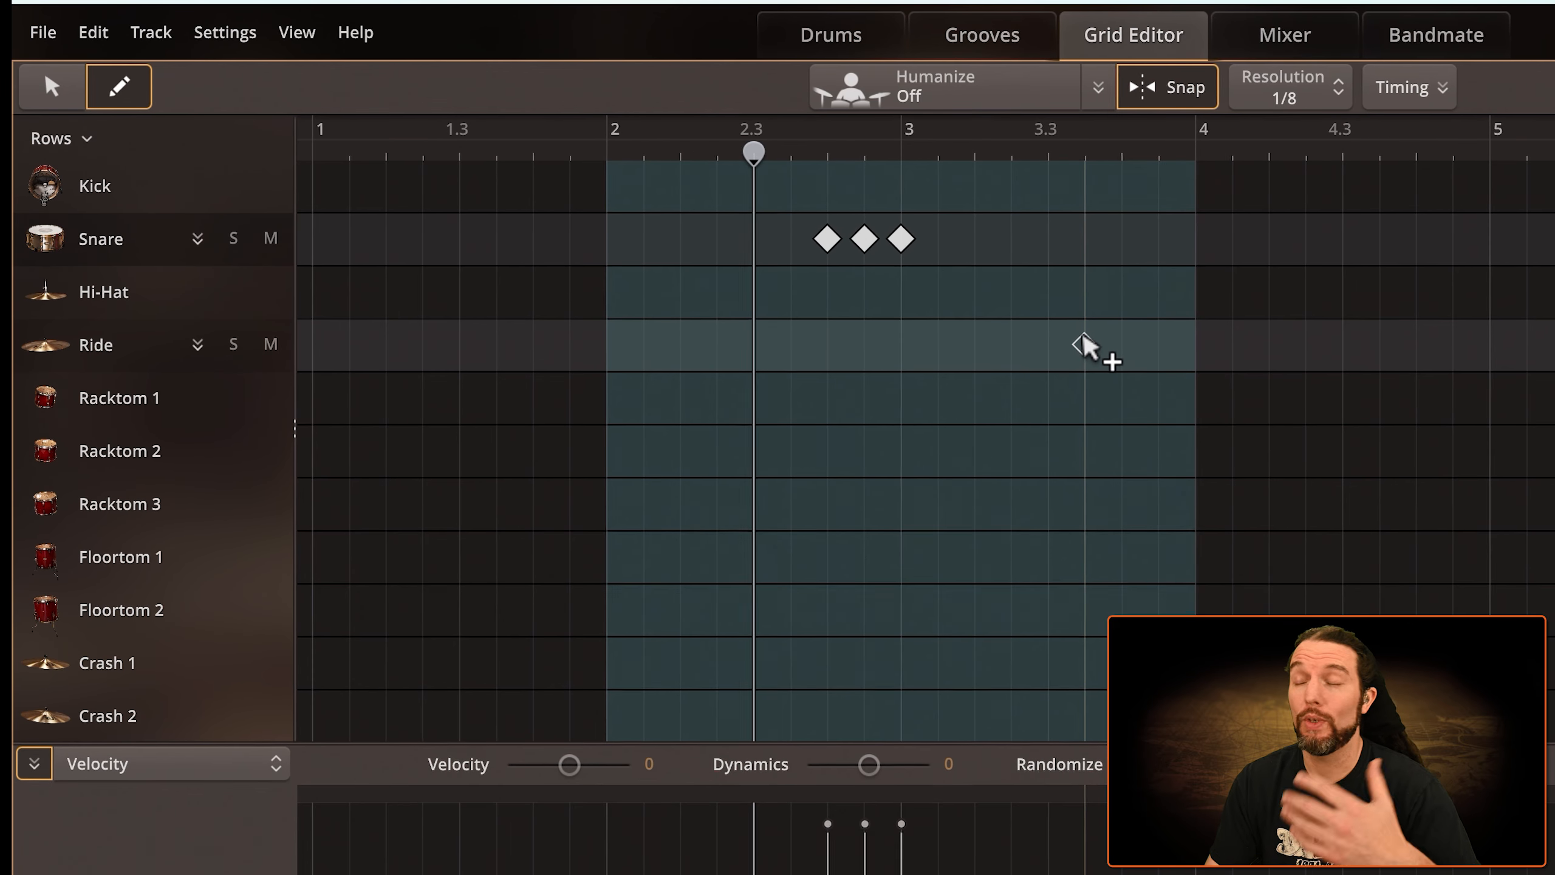
Set the grid resolution to straight 1/16 and delete the three eighth-note snare hits
left_click(1298, 98)
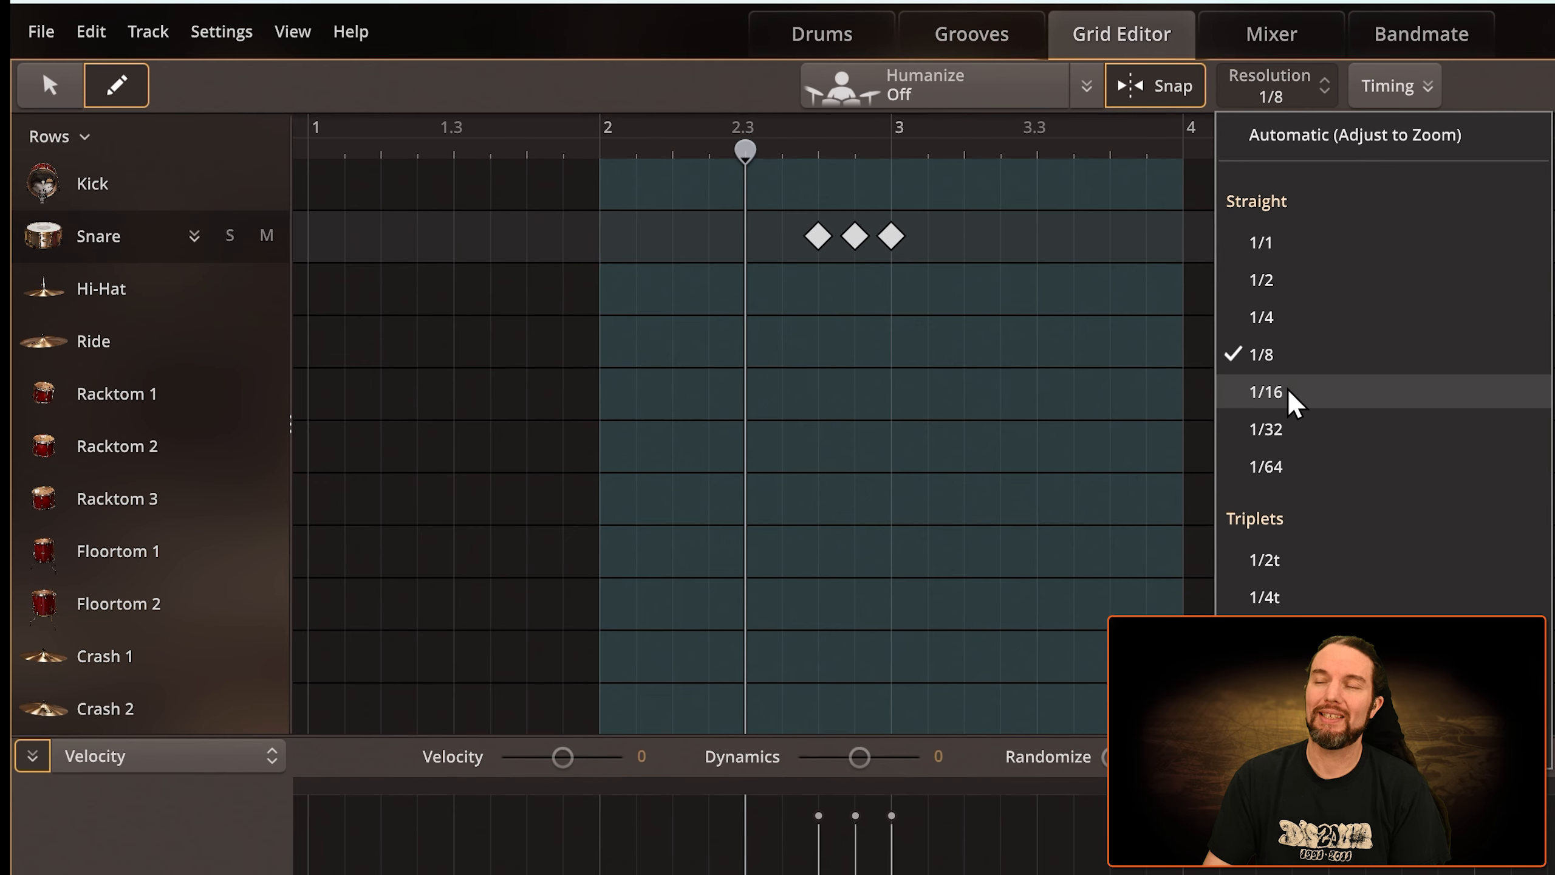
left_click(1288, 393)
left_click(51, 85)
left_click_drag(780, 203, 924, 269)
key("Delete")
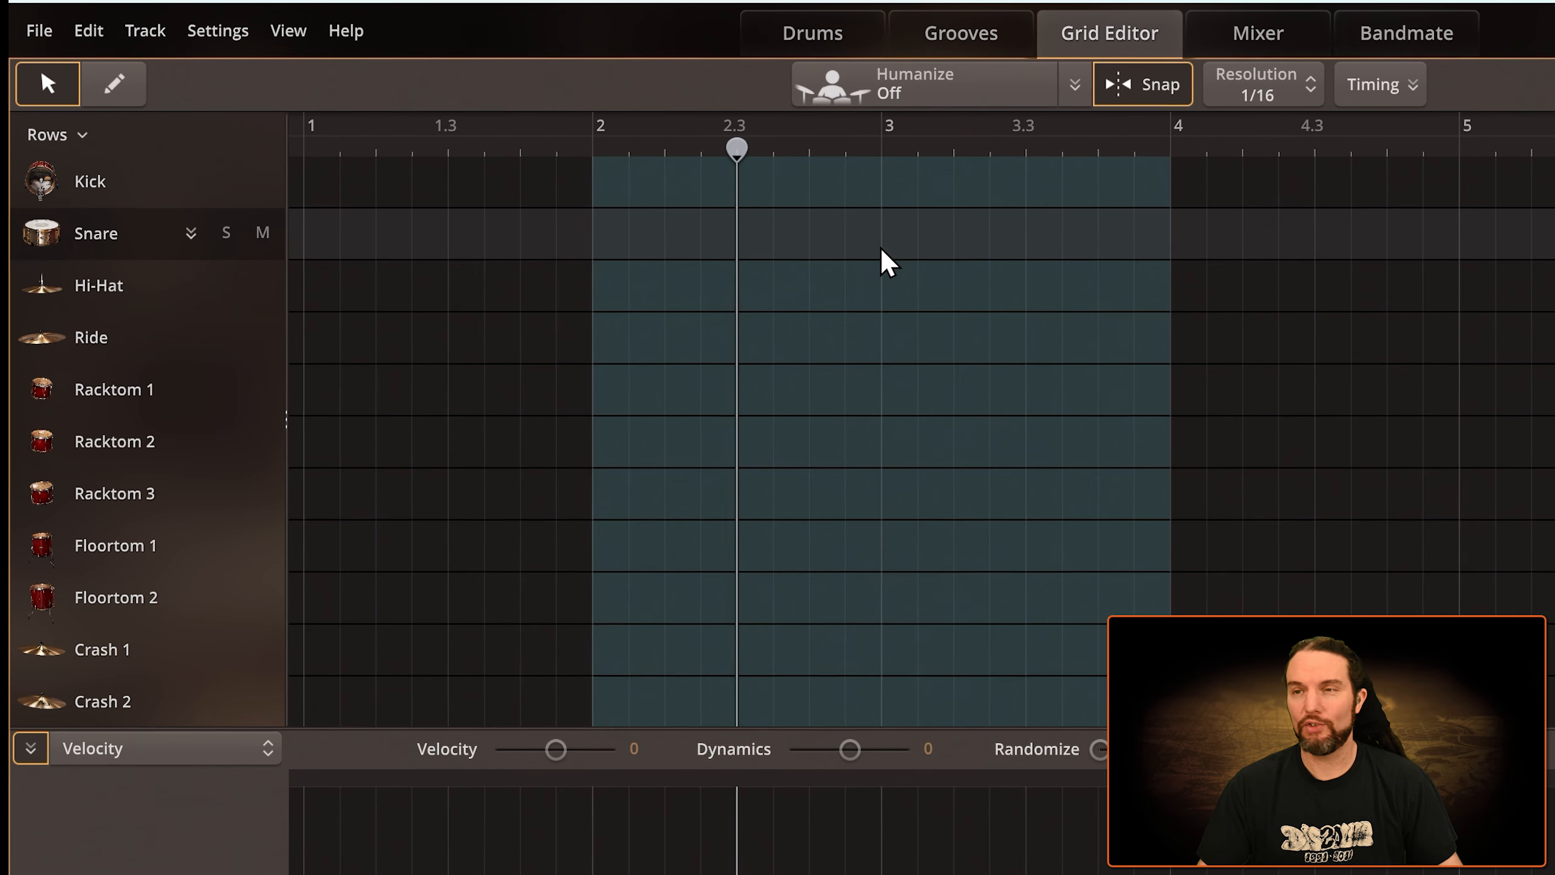
scroll(863, 252, "up", 2)
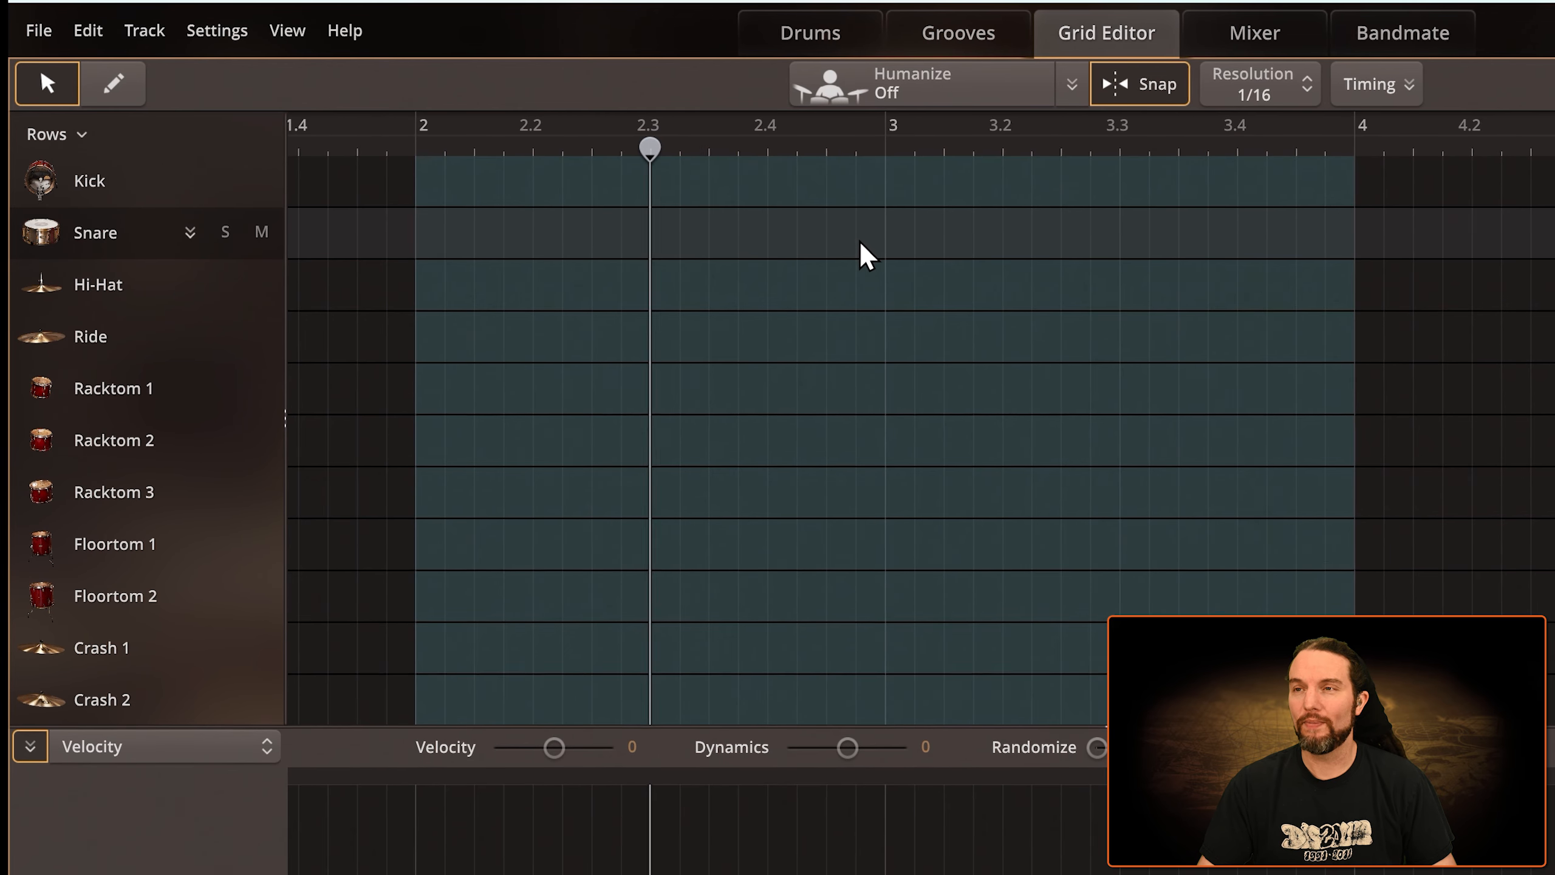
scroll(860, 242, "up", 2)
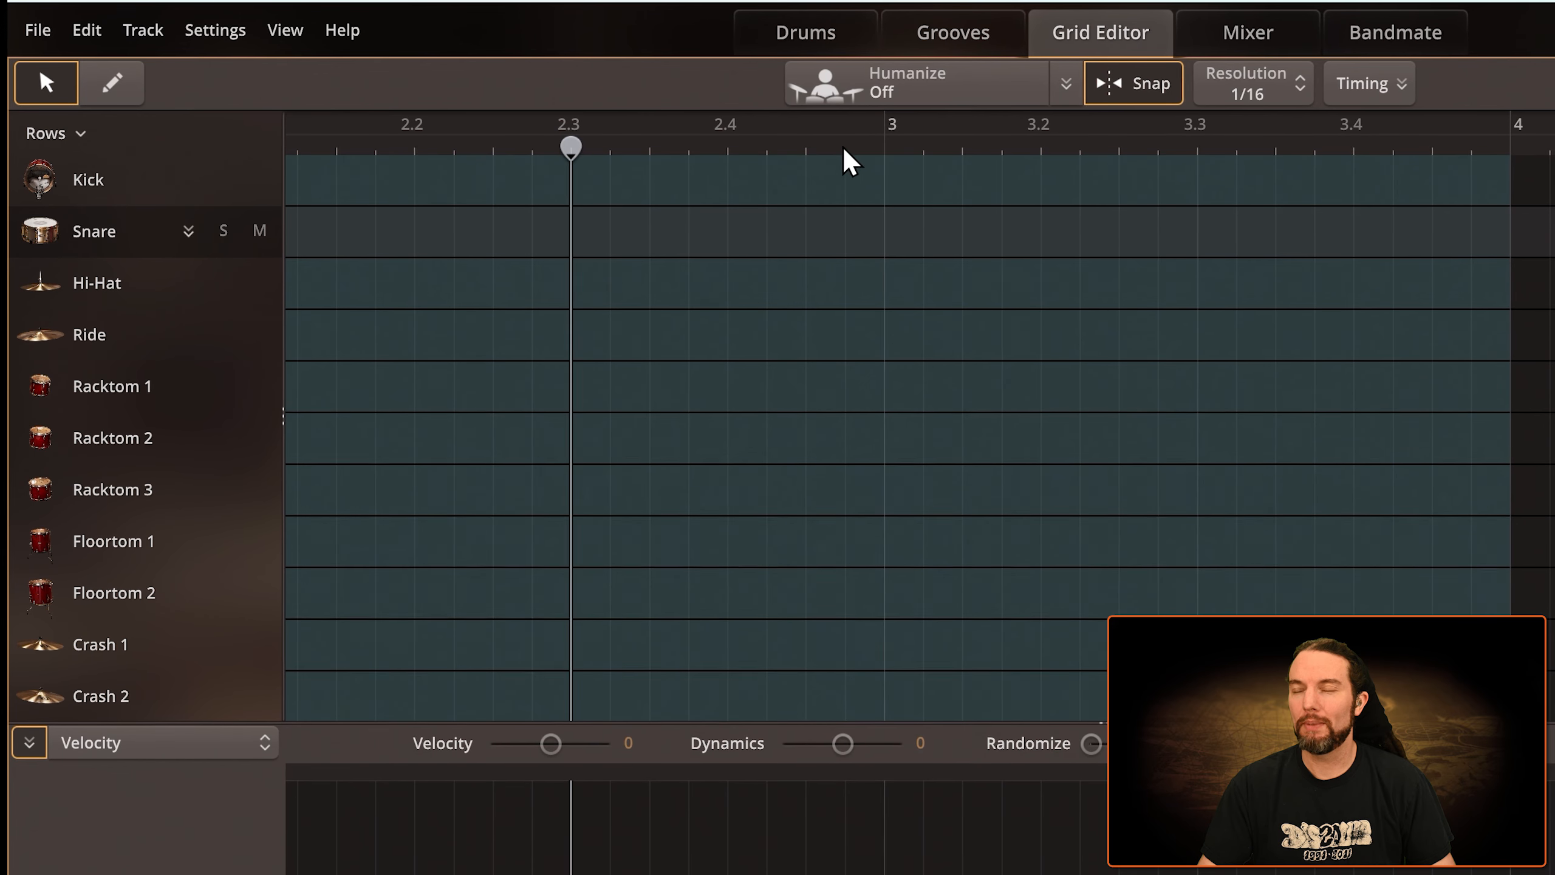
Draw three consecutive sixteenth-note snare hits leading into bar 3, with the last one on the downbeat
left_click(113, 84)
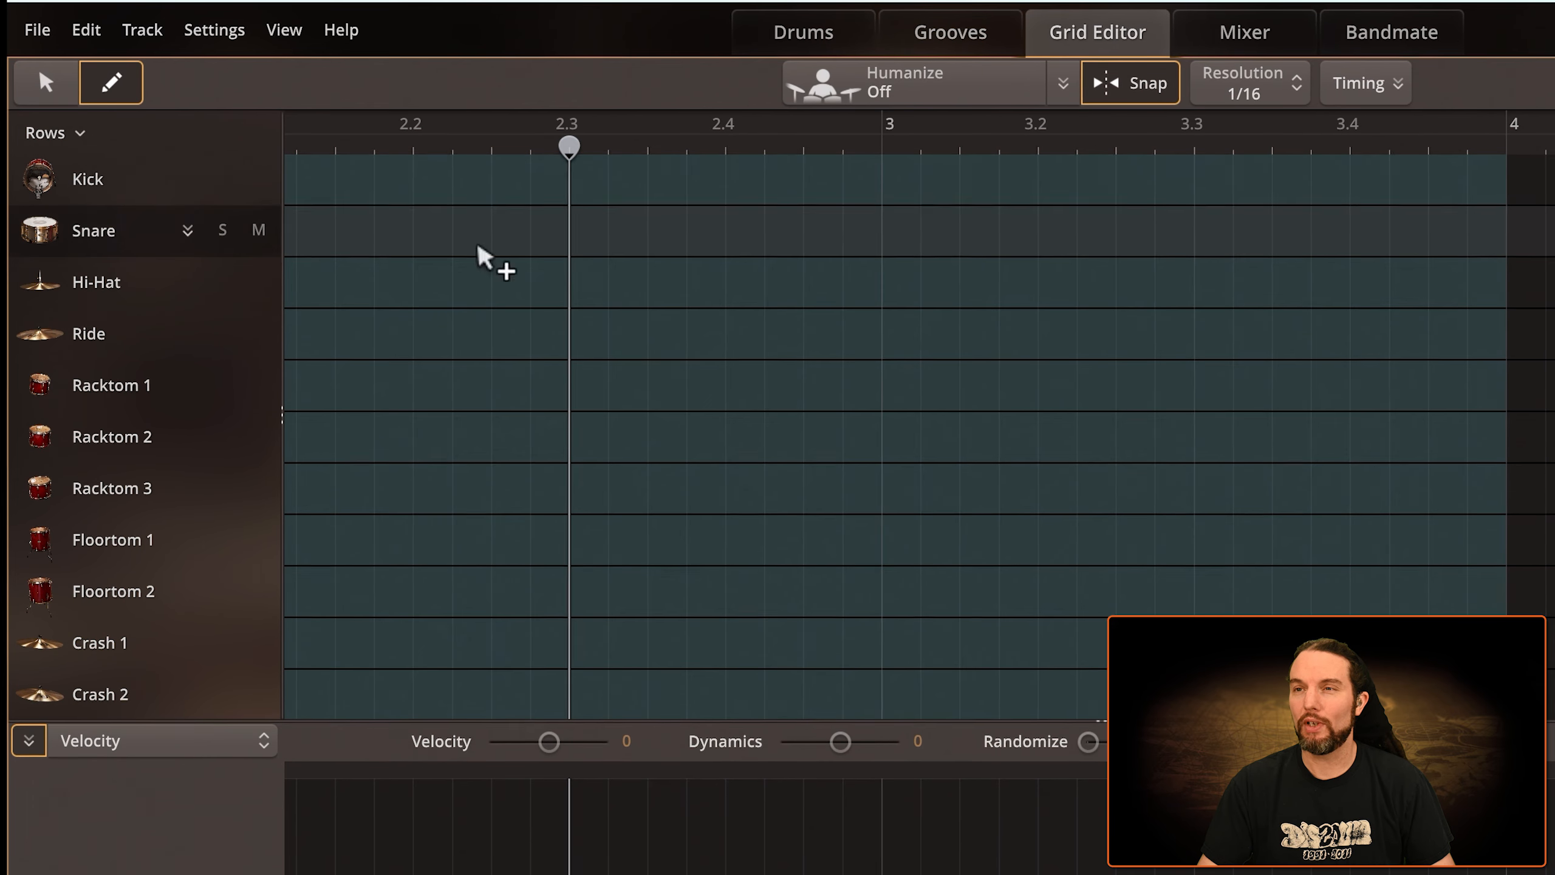
left_click(801, 244)
left_click(840, 245)
left_click(878, 244)
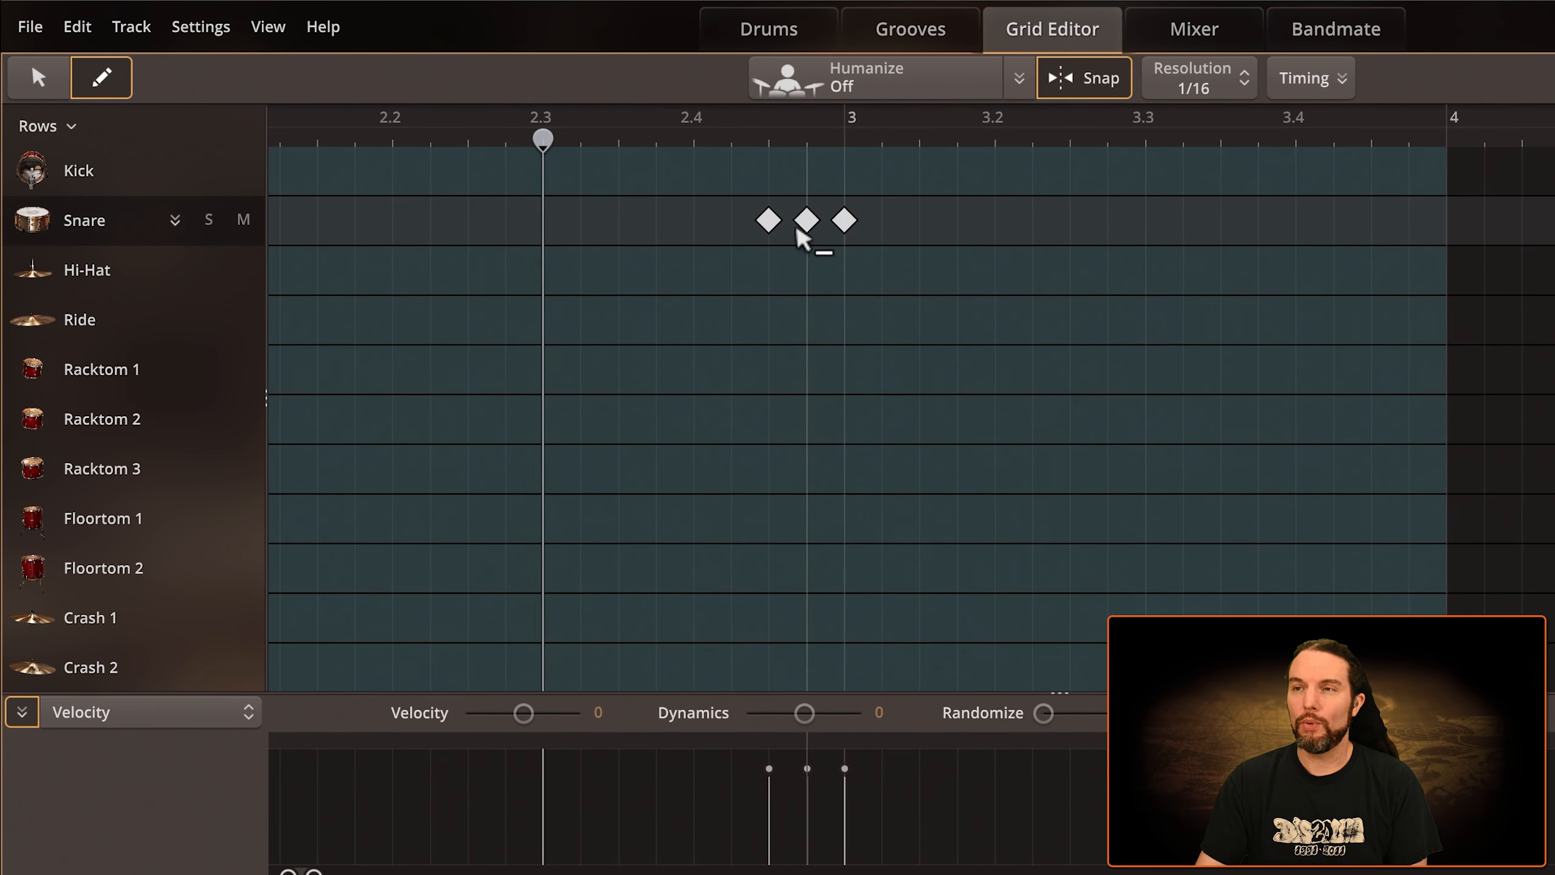
Draw four more groups of three sixteenth-note snare hits, ending on beats 3.2, 3.3, 3.4 and the start of bar 4
left_click(919, 220)
left_click(954, 219)
left_click(993, 219)
left_click(1059, 221)
left_click(1097, 221)
left_click(1136, 220)
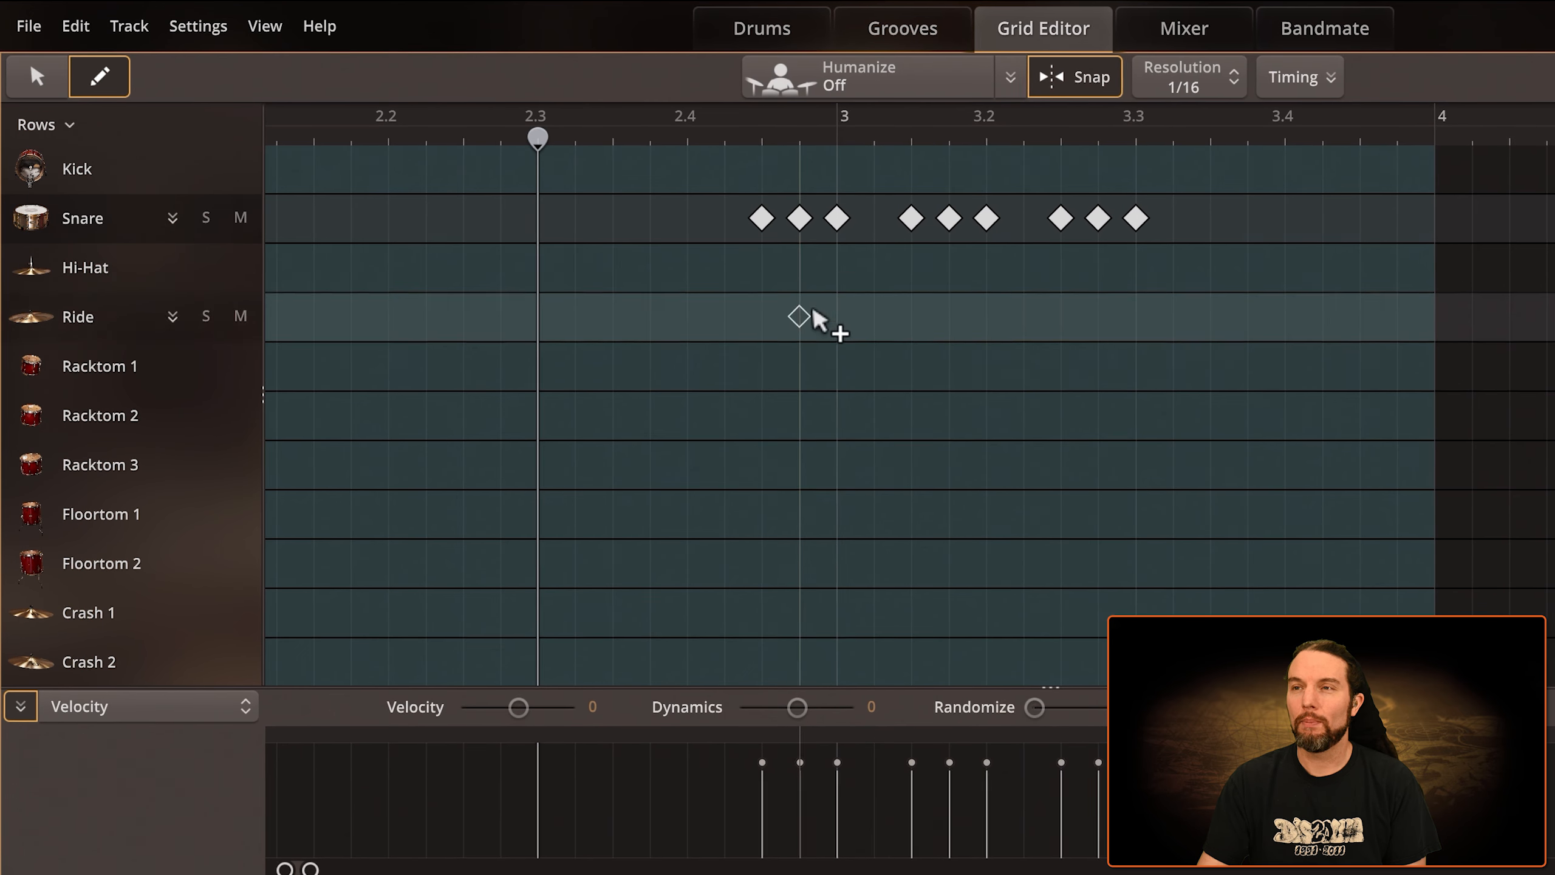
left_click(1208, 219)
left_click(1245, 220)
left_click(1282, 219)
left_click(1356, 219)
left_click(1394, 219)
left_click(1431, 220)
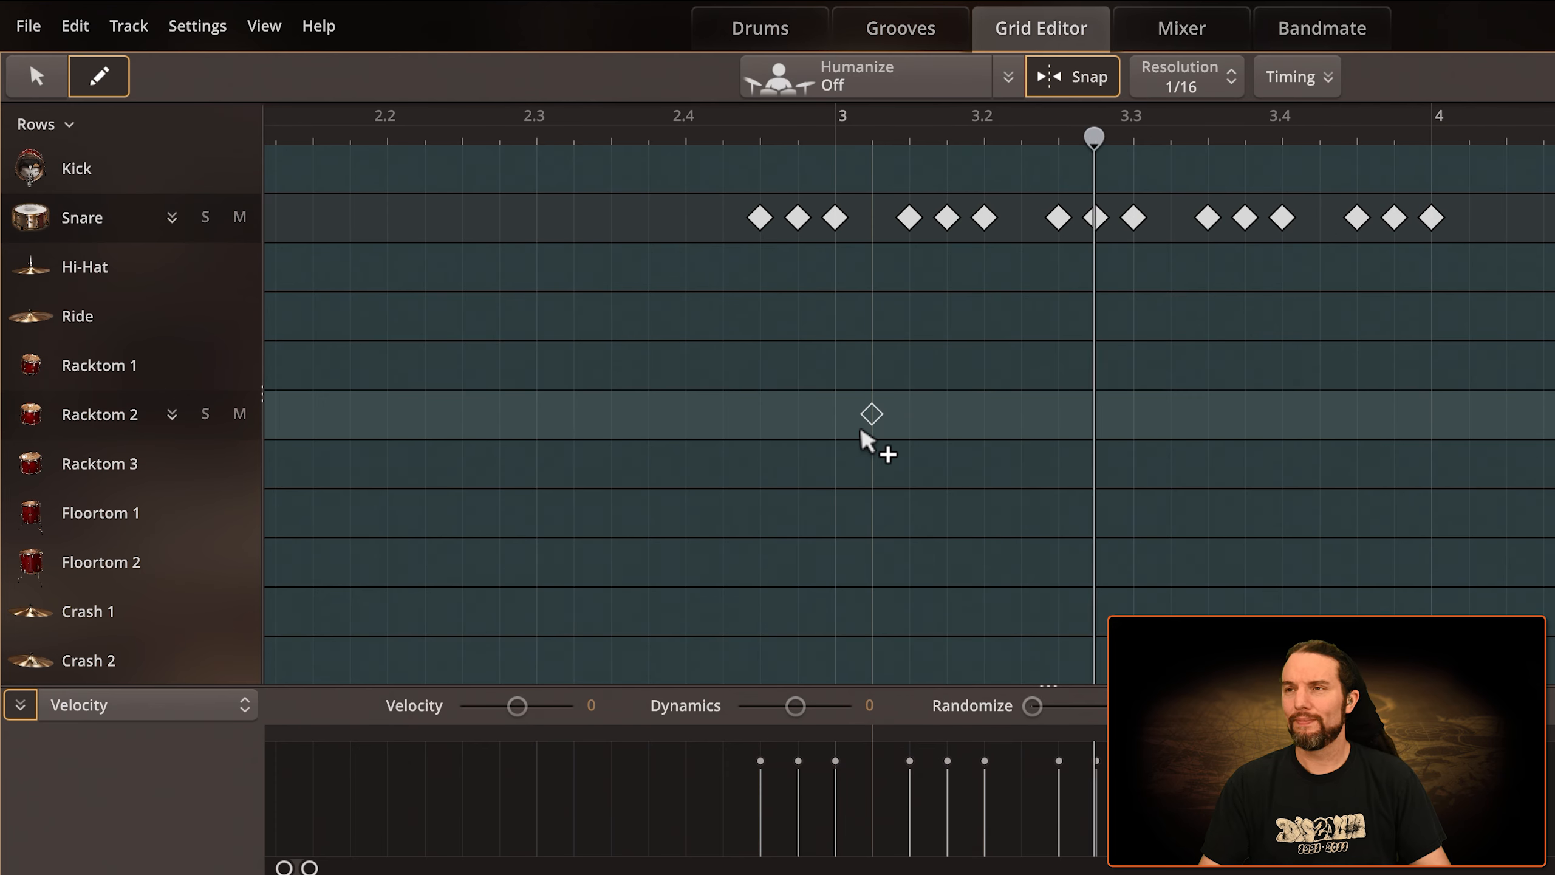
Play the Holy Wars clip in REAPER to hear how the drums move between hits, and return to EZdrummer
key("alt+Tab")
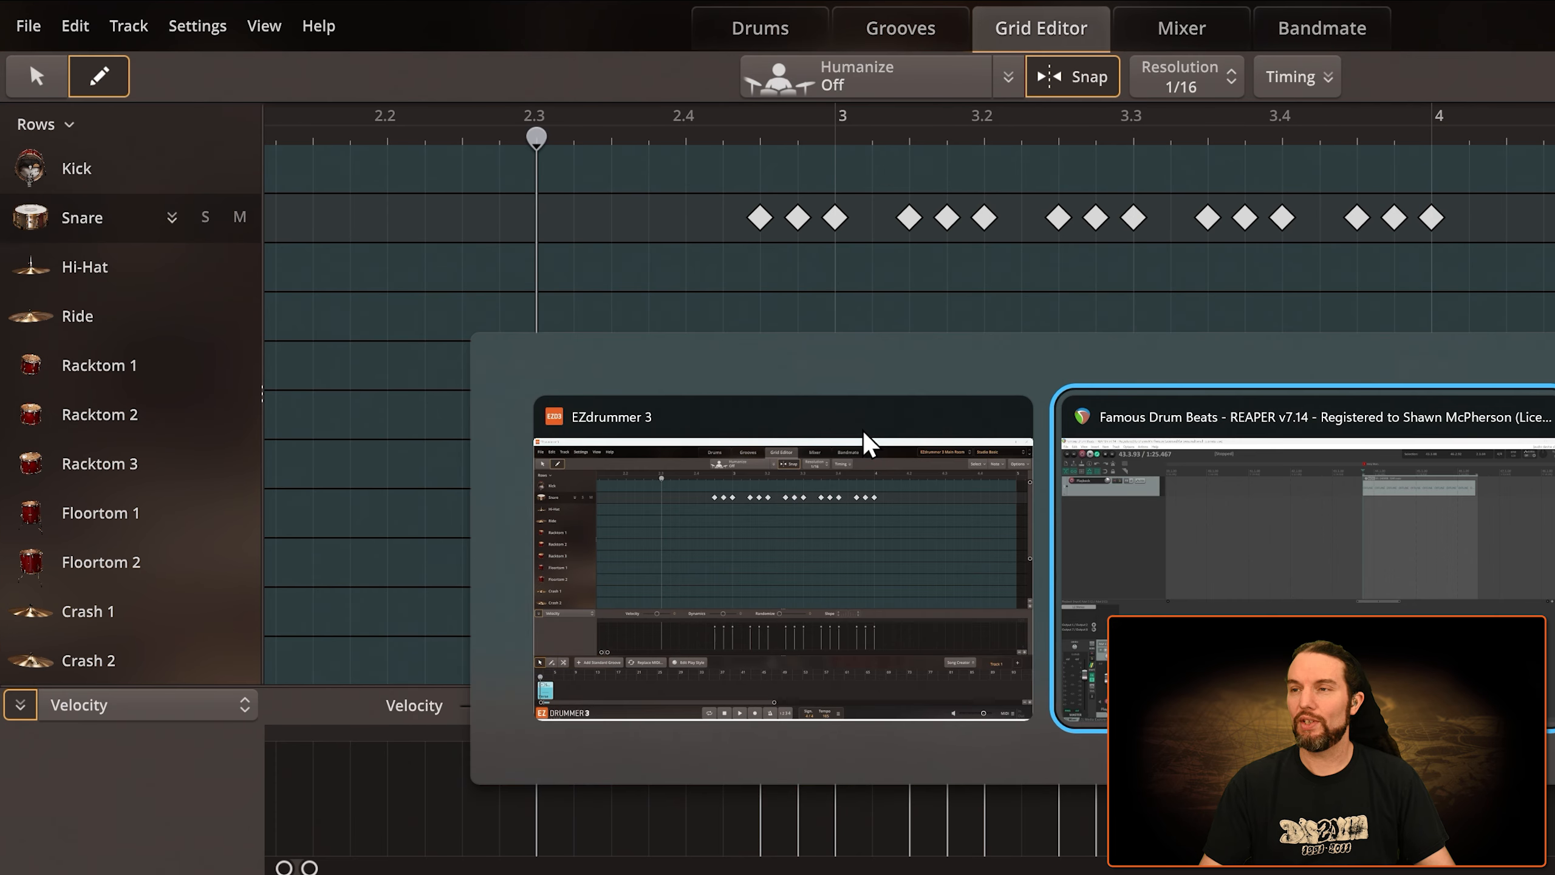
key("space")
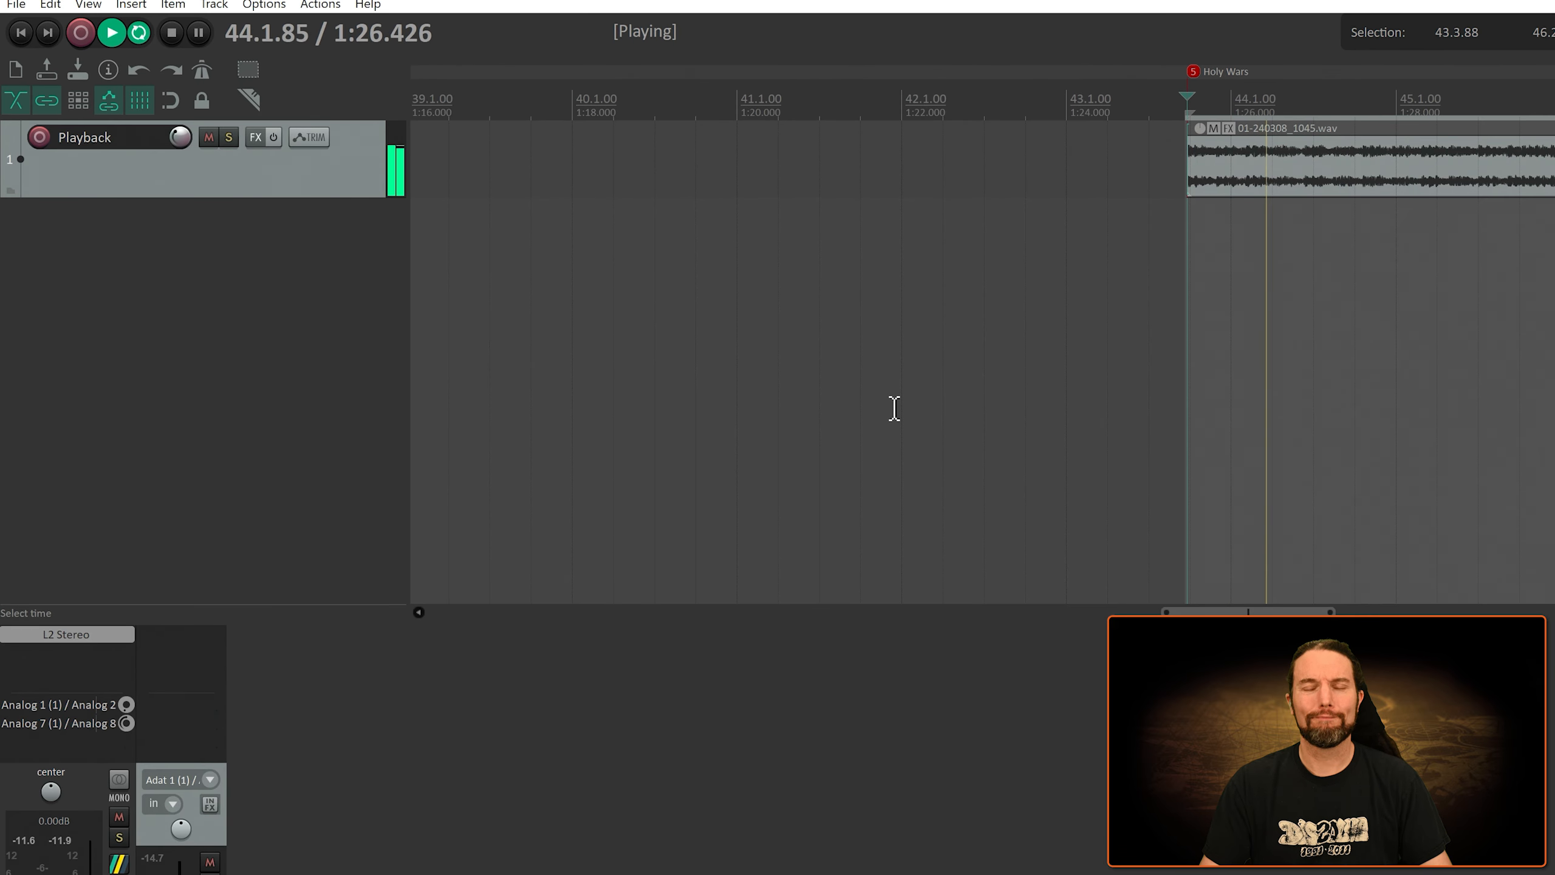
key("space")
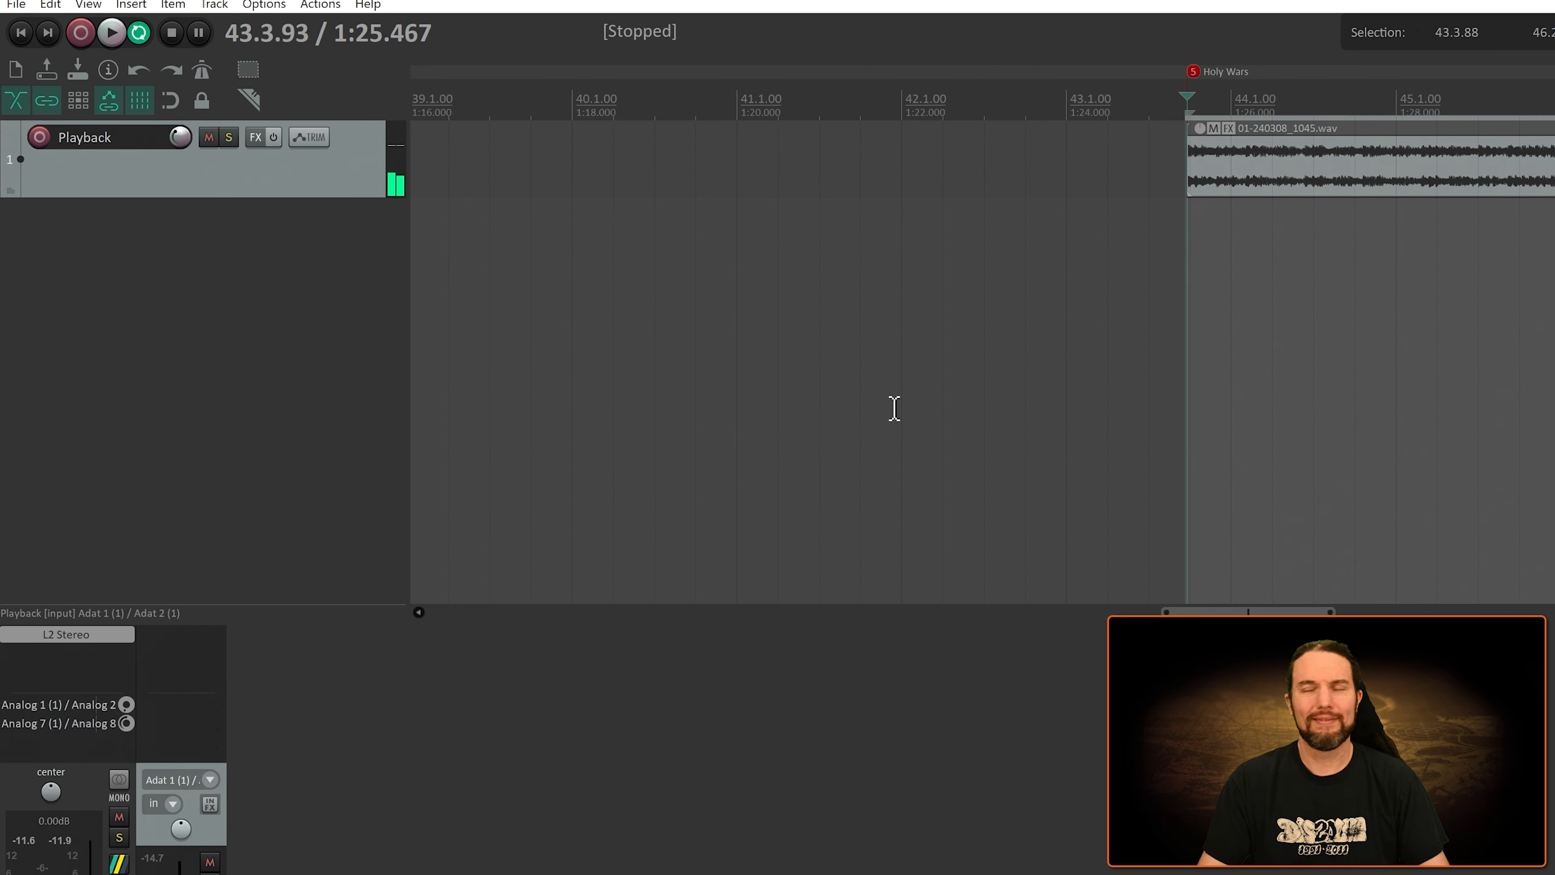
key("alt+Tab")
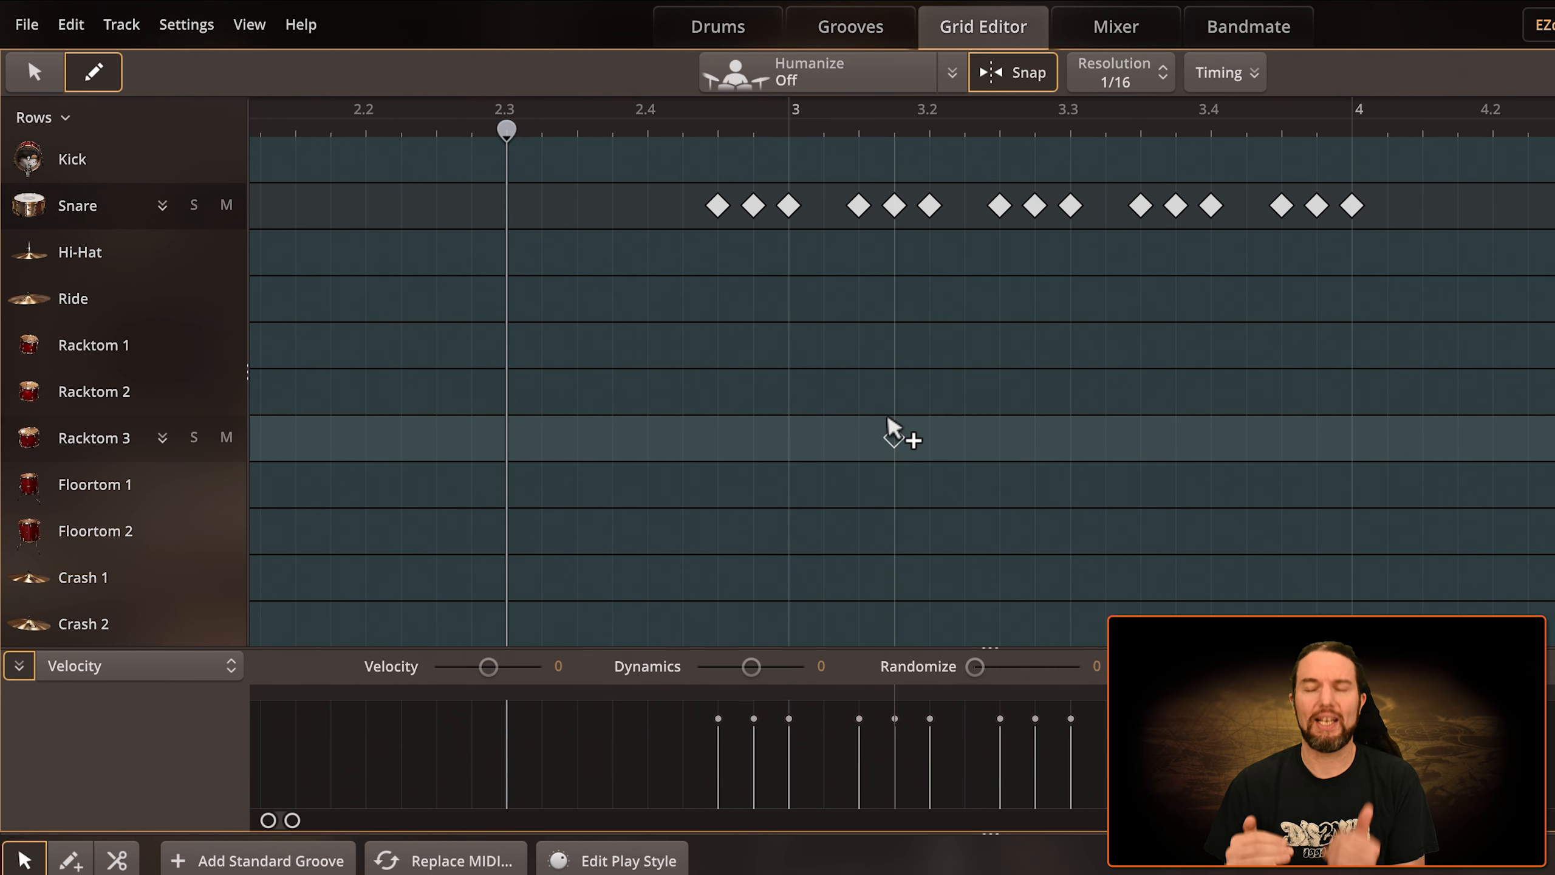
Move the last four three-hit snare groups to Racktom 1 and play the pattern
left_click(41, 75)
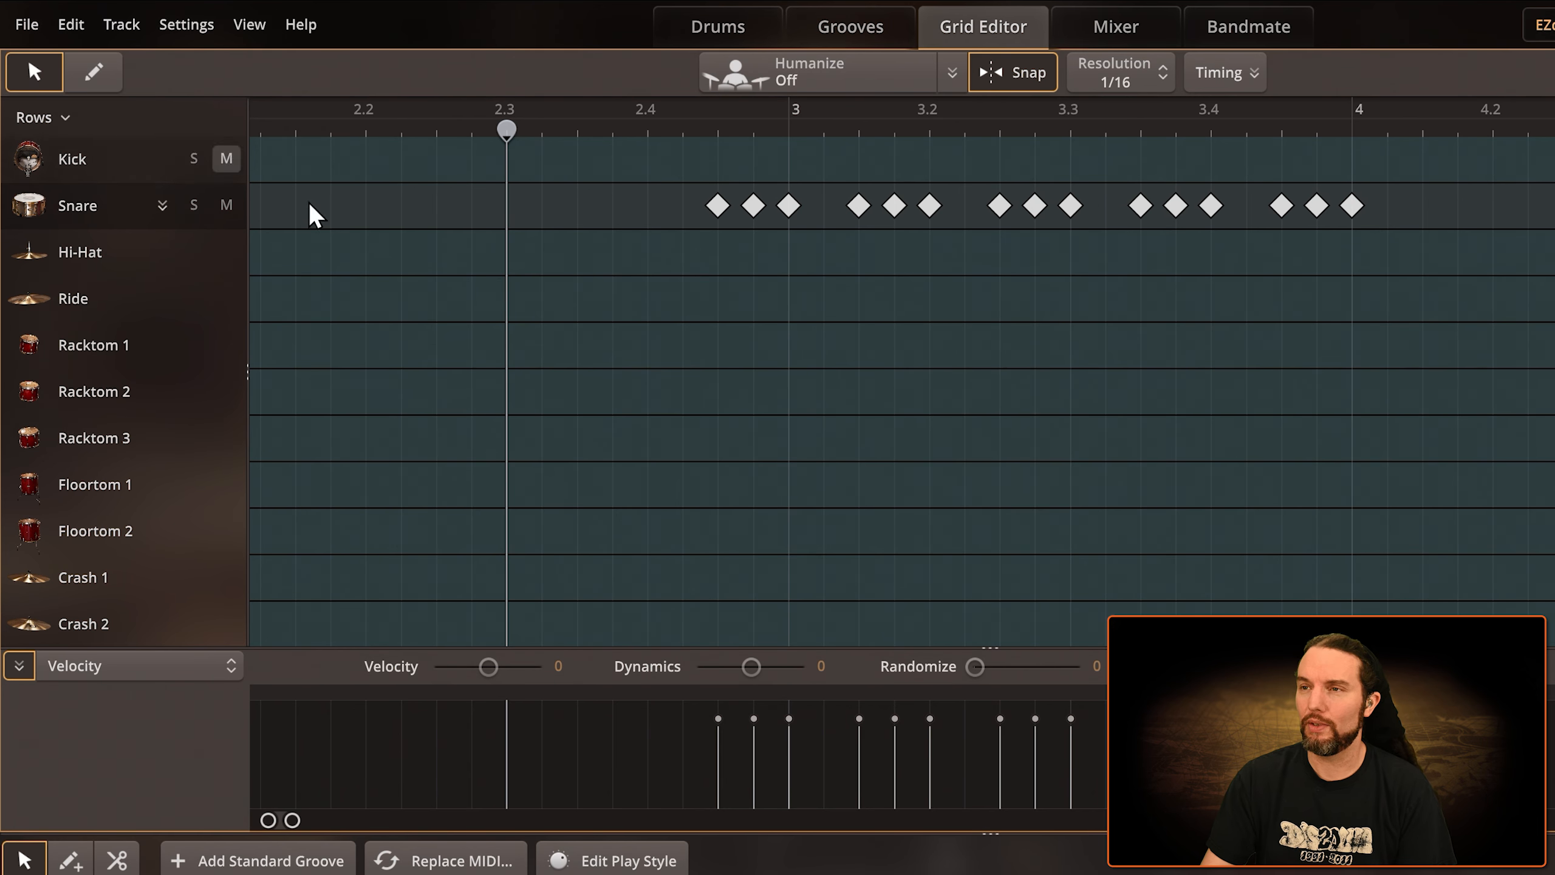
left_click_drag(842, 166, 1381, 295)
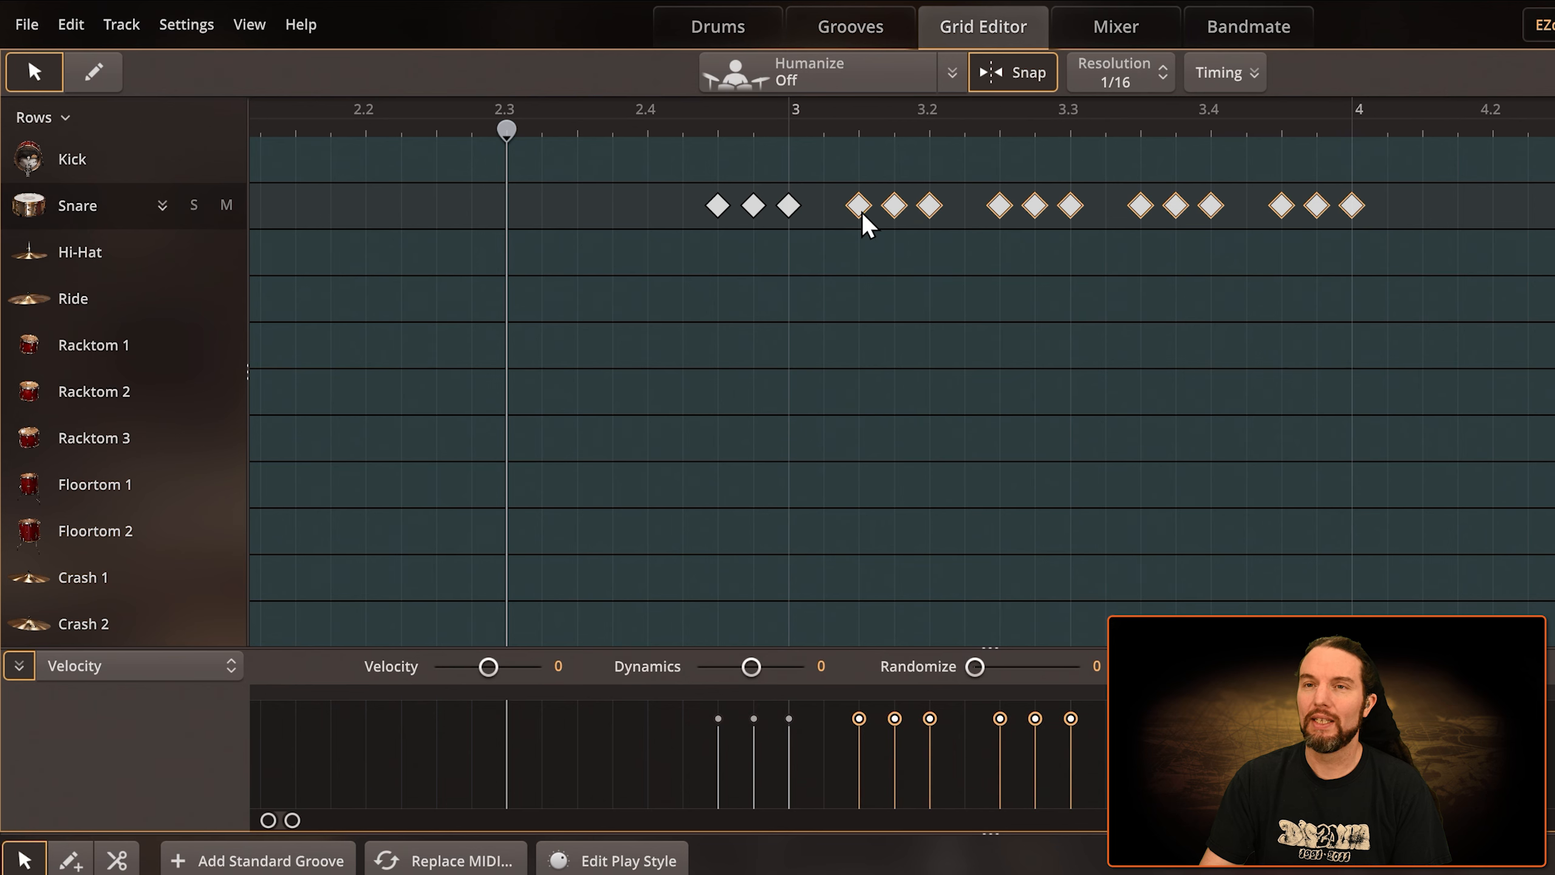
left_click_drag(858, 214, 872, 346)
key("space")
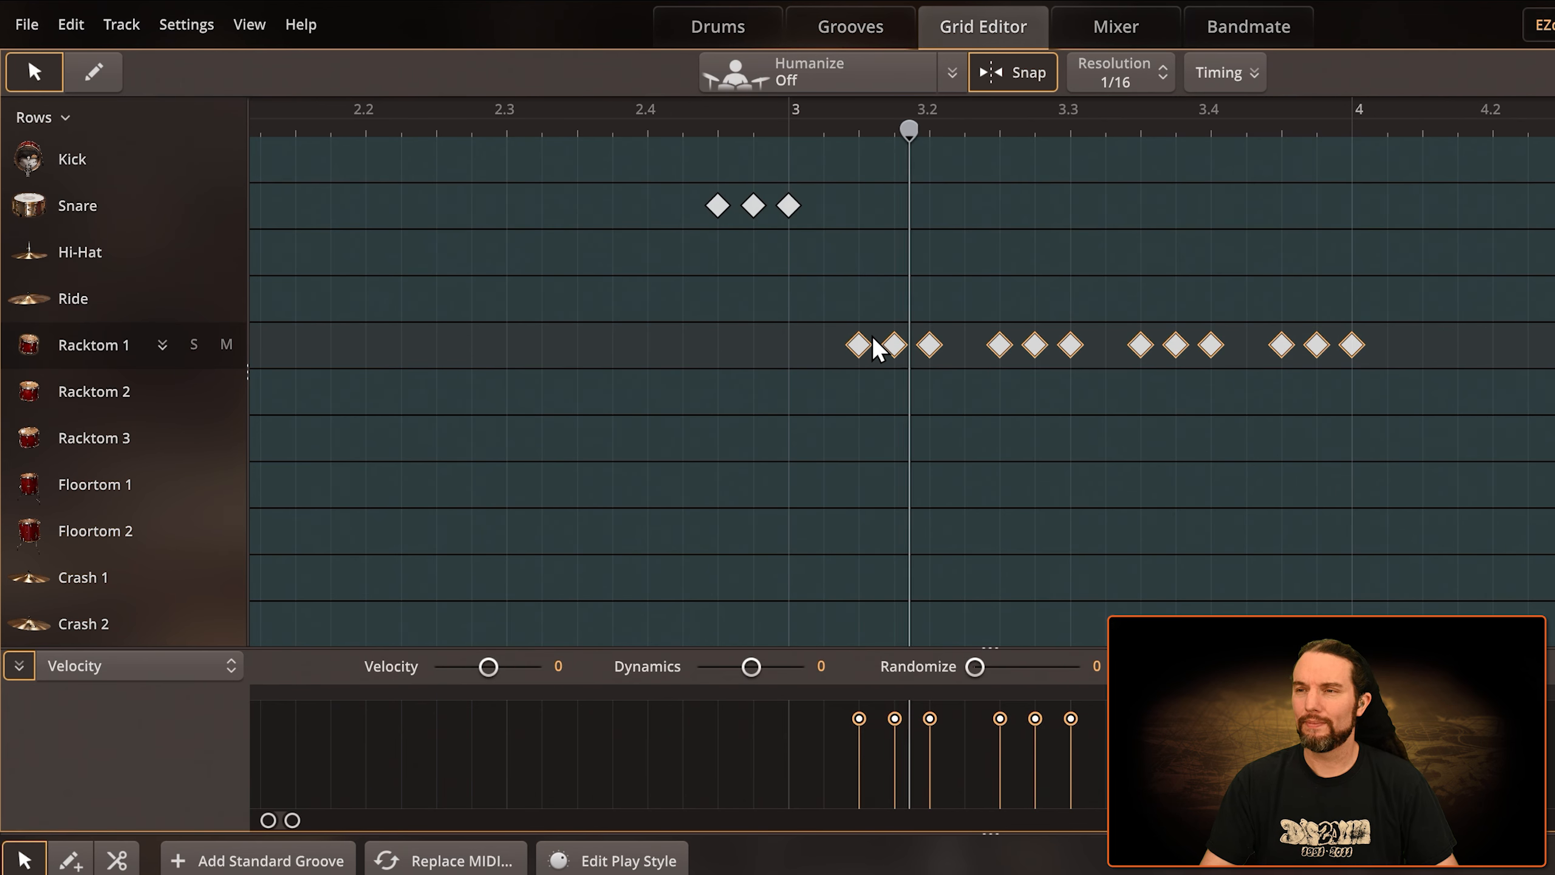
key("space")
Shift the group ending on beat 3.2 to Racktom 2 and the three groups after it to Racktom 3
left_click_drag(955, 296, 1375, 402)
left_click_drag(798, 306, 1396, 410)
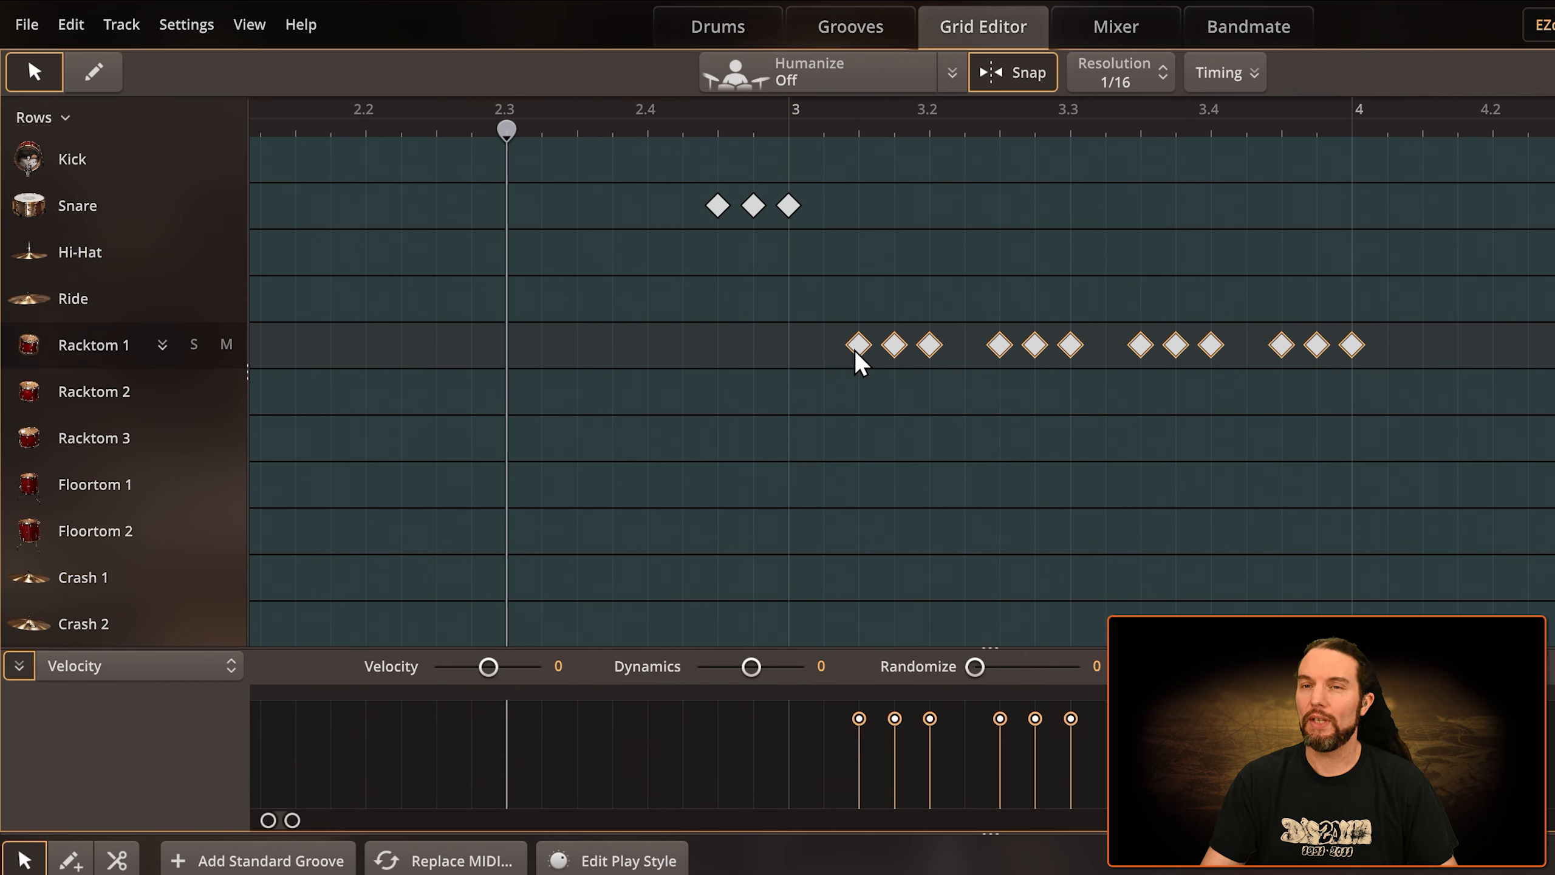
left_click_drag(860, 361, 857, 392)
left_click_drag(974, 334, 1408, 484)
left_click_drag(1007, 408, 1007, 454)
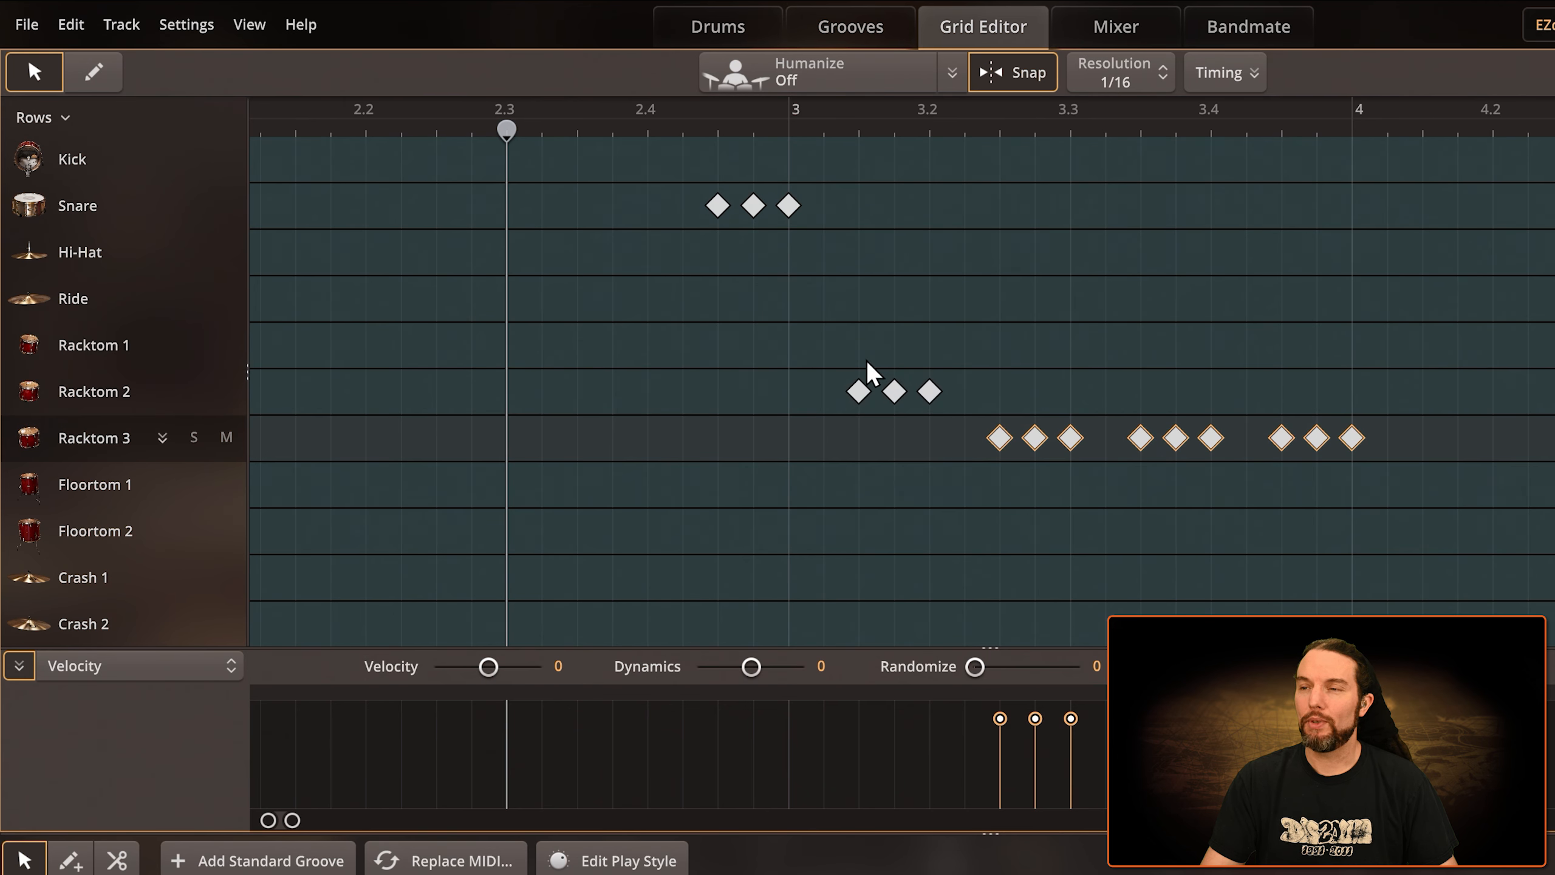
Move the group ending on beat 3.4 to Floortom 1 and the group ending on bar 4 to the snare, and play the result
left_click_drag(1105, 401, 1143, 484)
left_click_drag(1256, 407, 1417, 485)
left_click_drag(1292, 455, 1294, 220)
key("space")
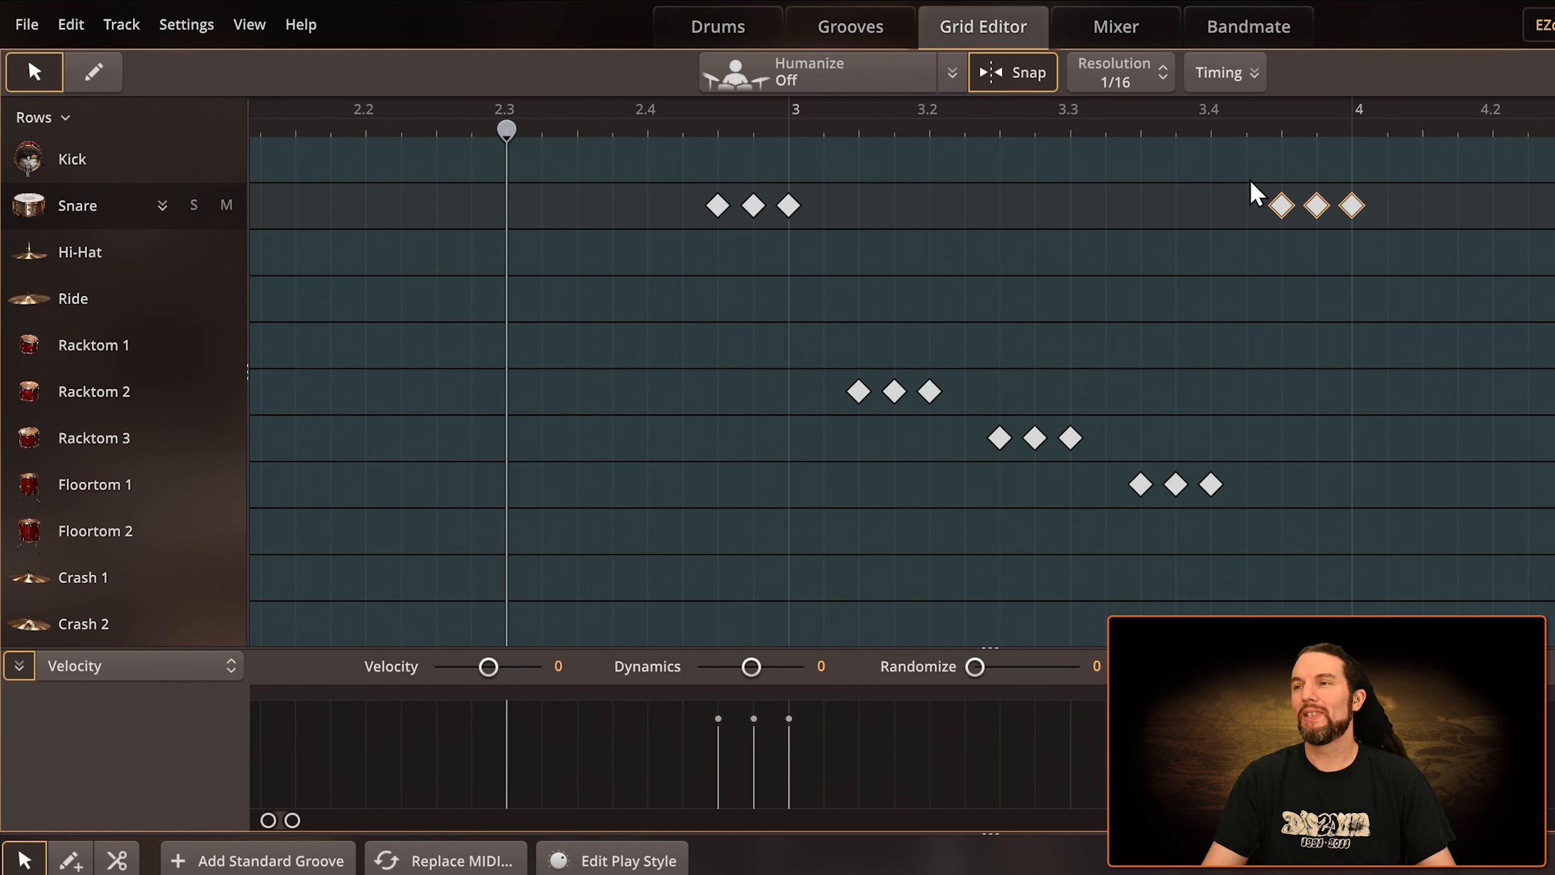
Delete the three snare hits leading into bar 4 and check the pattern against the Holy Wars clip in REAPER
left_click_drag(1243, 167, 1468, 285)
key("Delete")
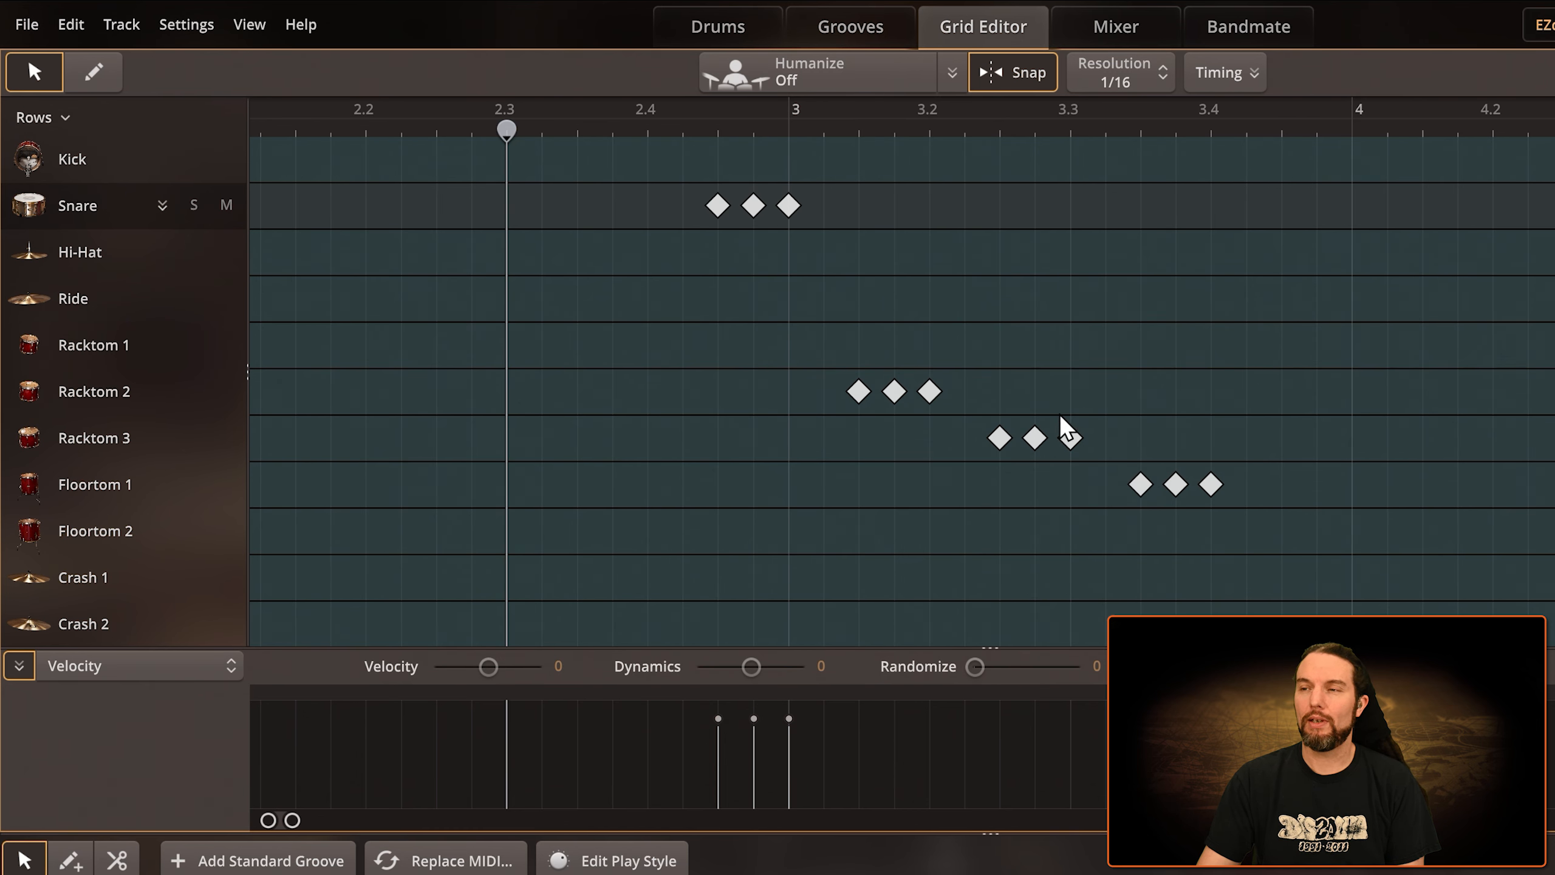
key("alt+Tab")
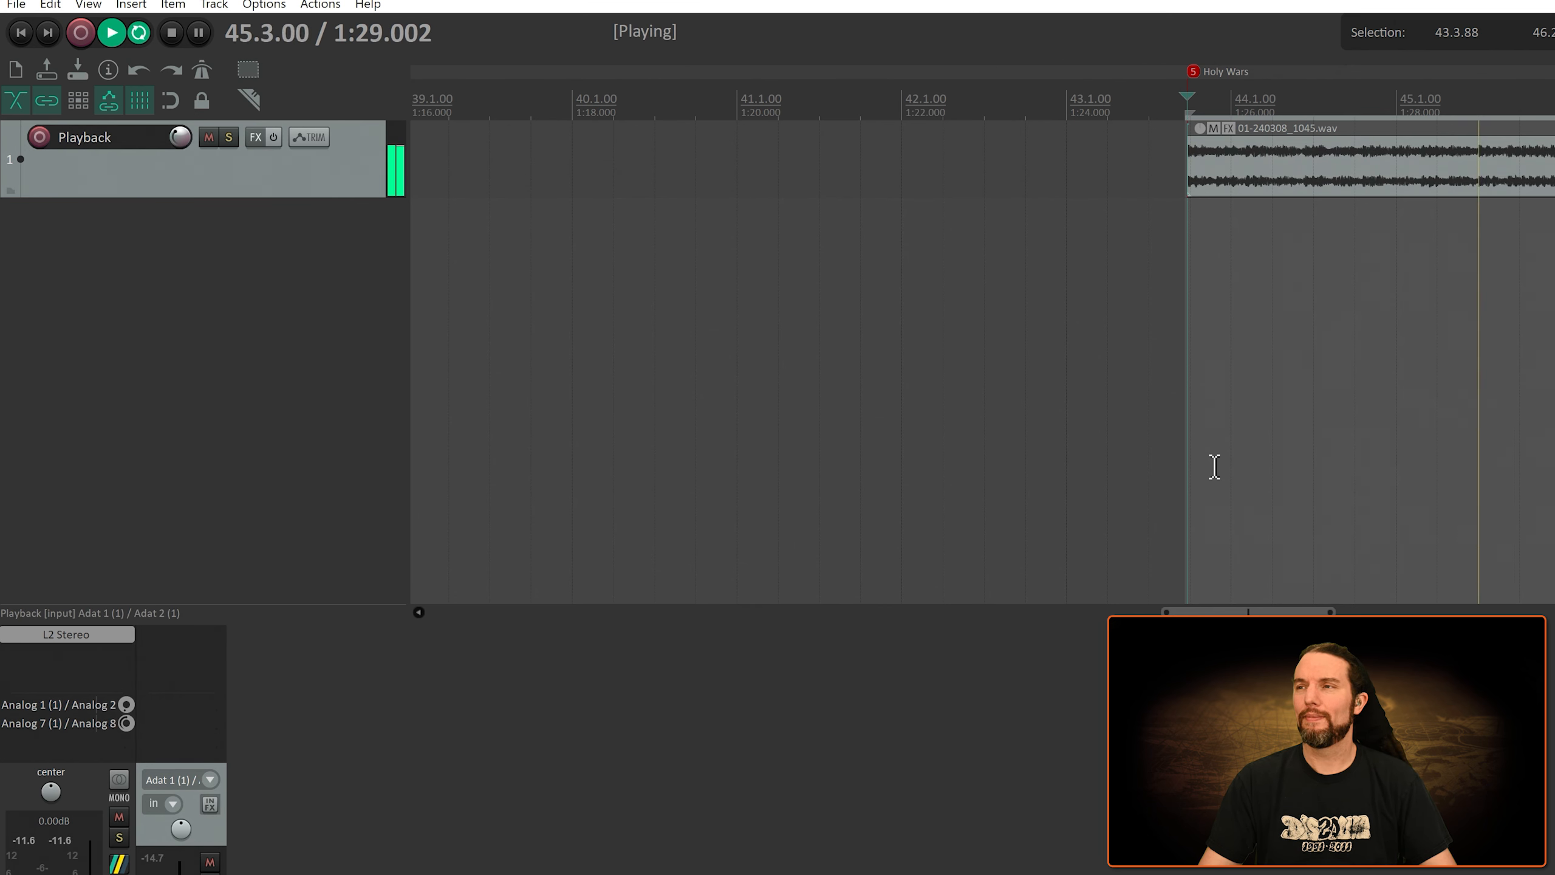
key("space")
key("alt+Tab")
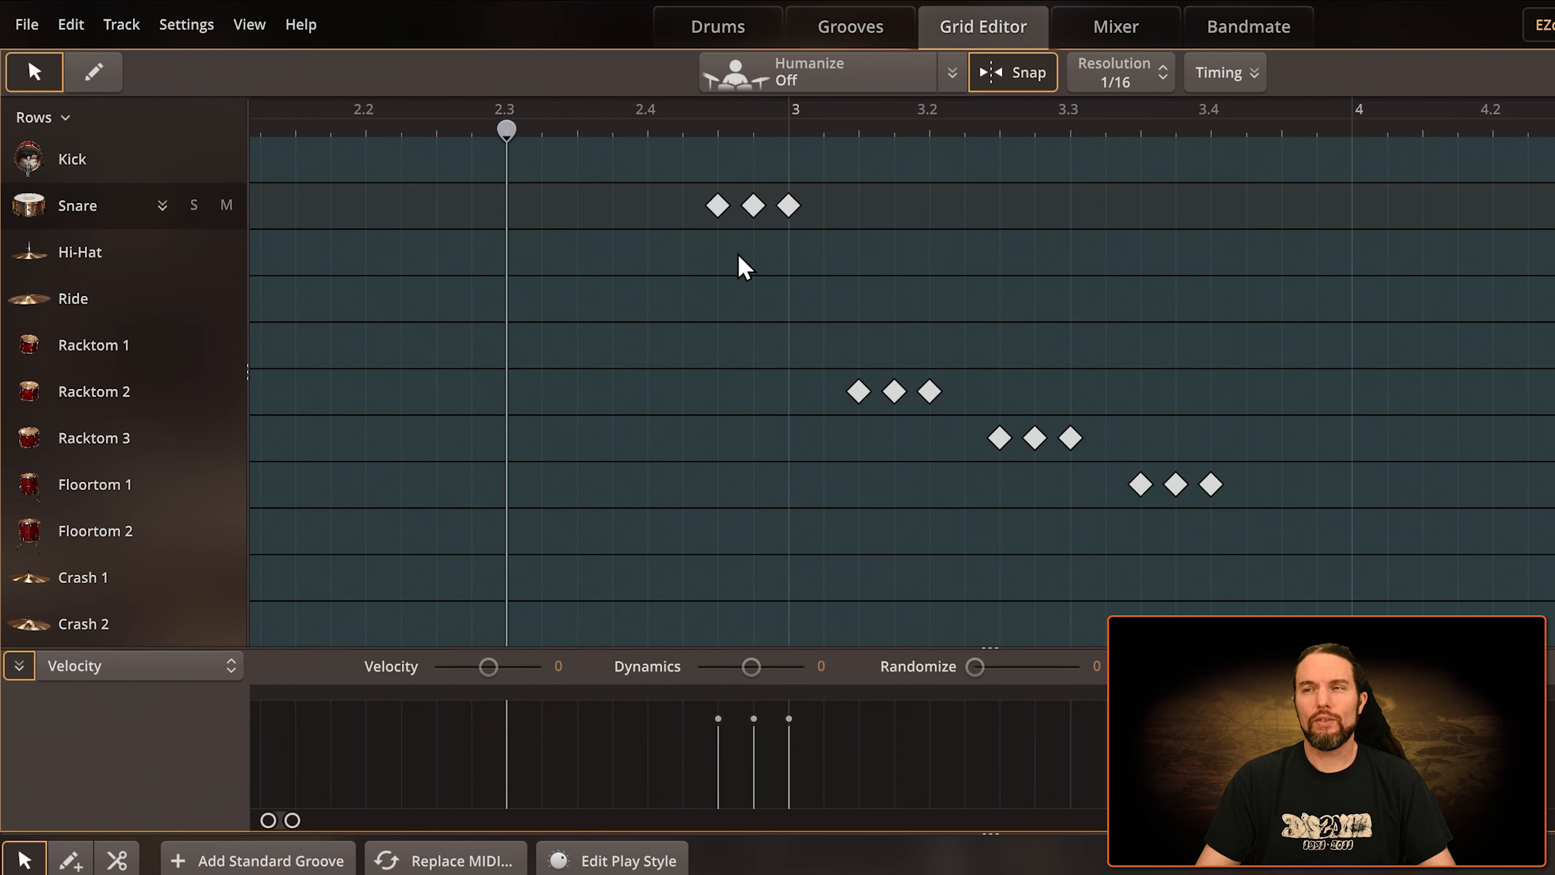
Copy the whole snare and tom pattern one bar later twice, with the copies leading into bars 4 and 5, and play it
left_click_drag(651, 168, 1339, 580)
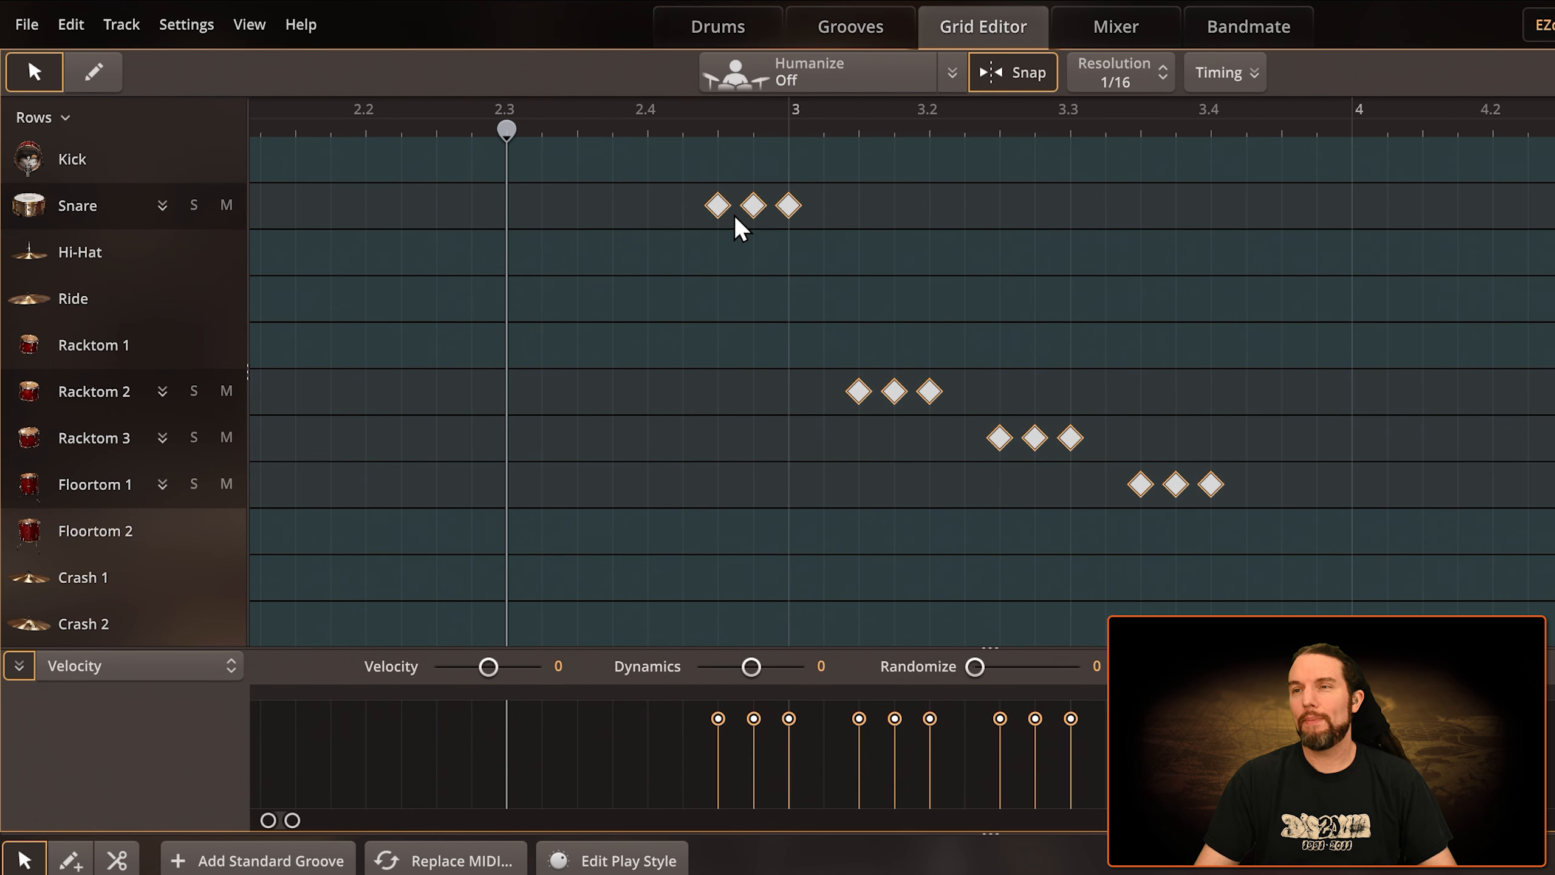
left_click_drag(722, 219, 1268, 222)
scroll(1276, 355, "right", 8)
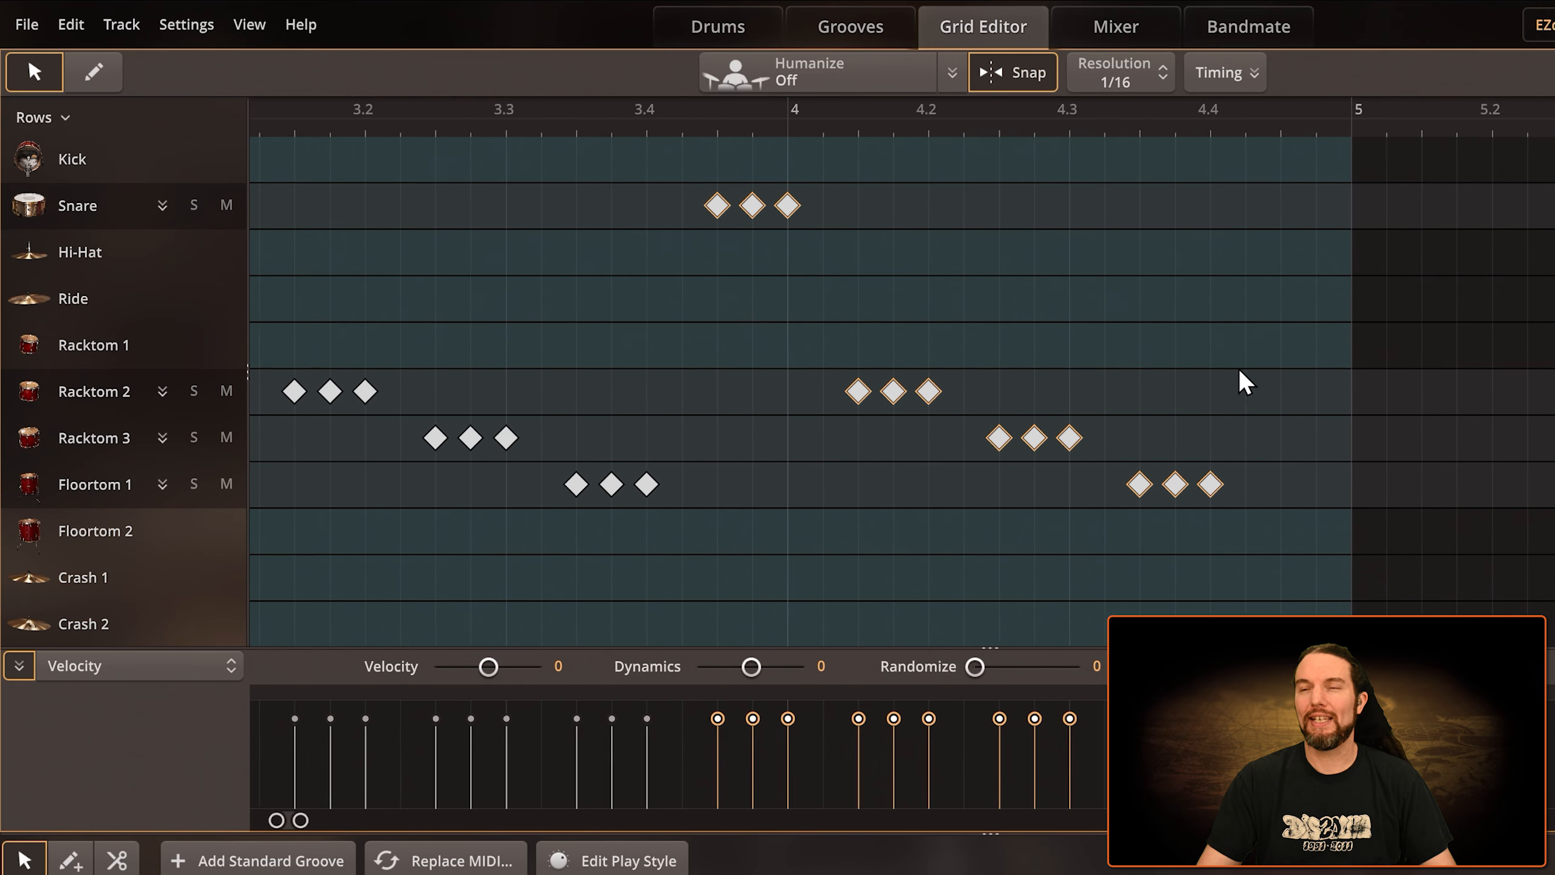
left_click_drag(695, 207, 1253, 216)
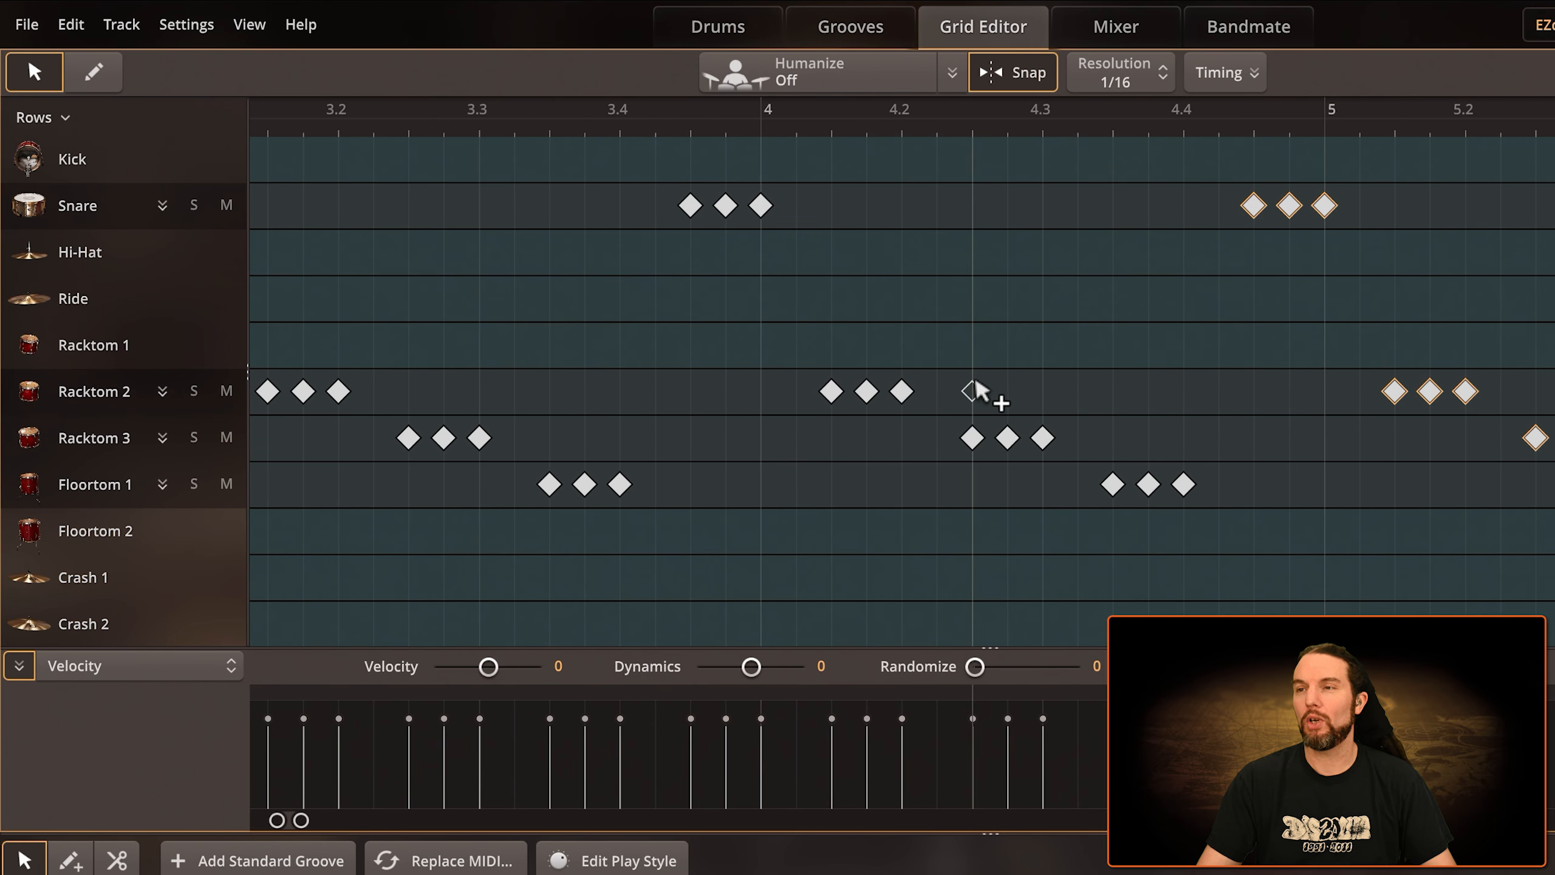
scroll(970, 398, "down", 2)
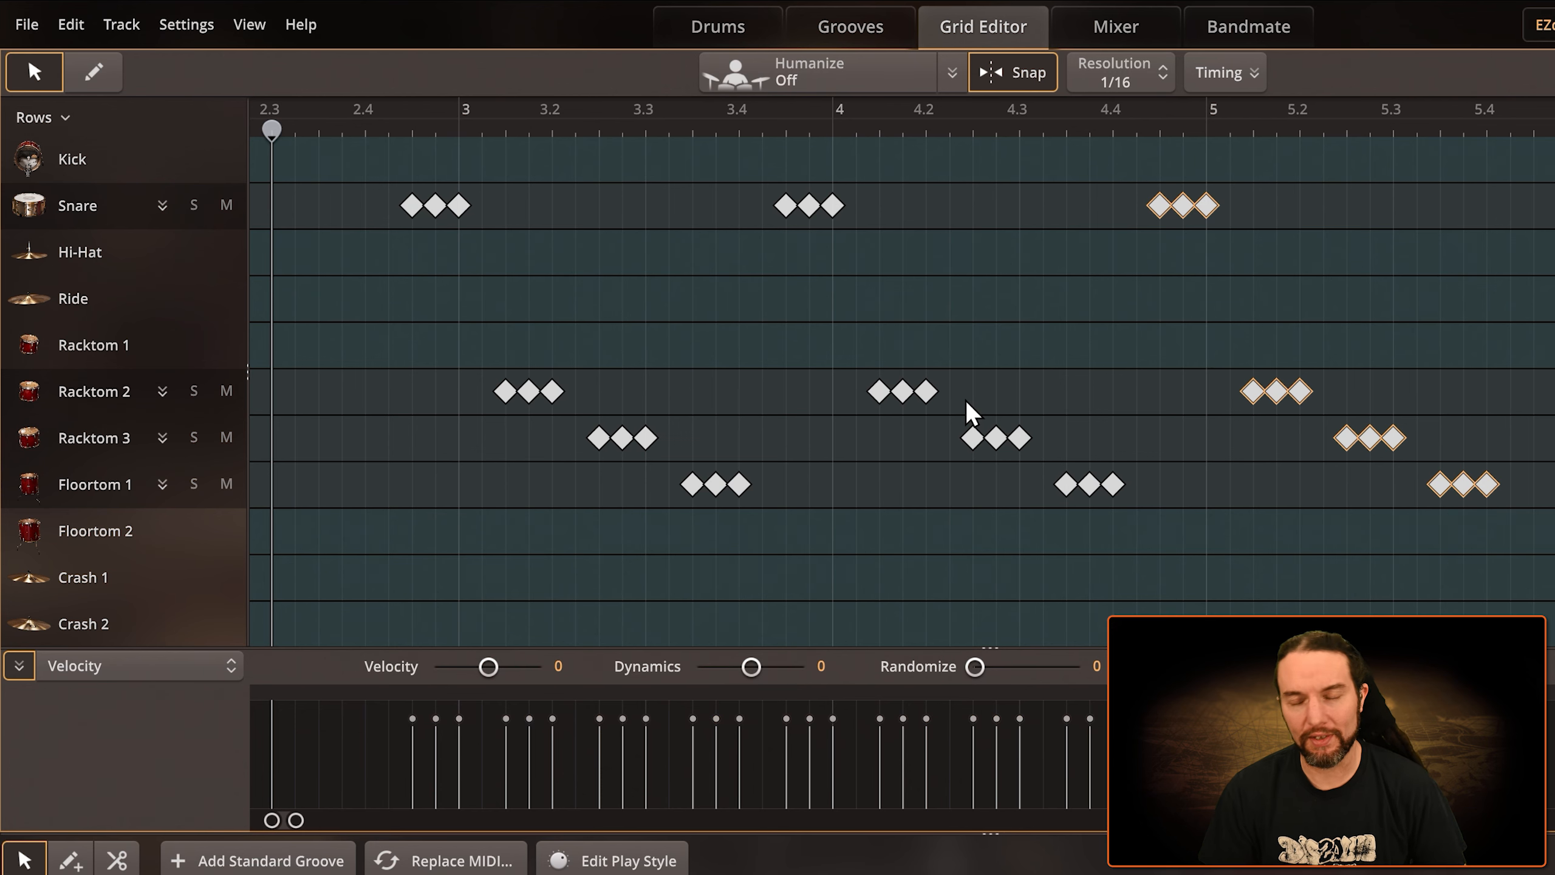
key("space")
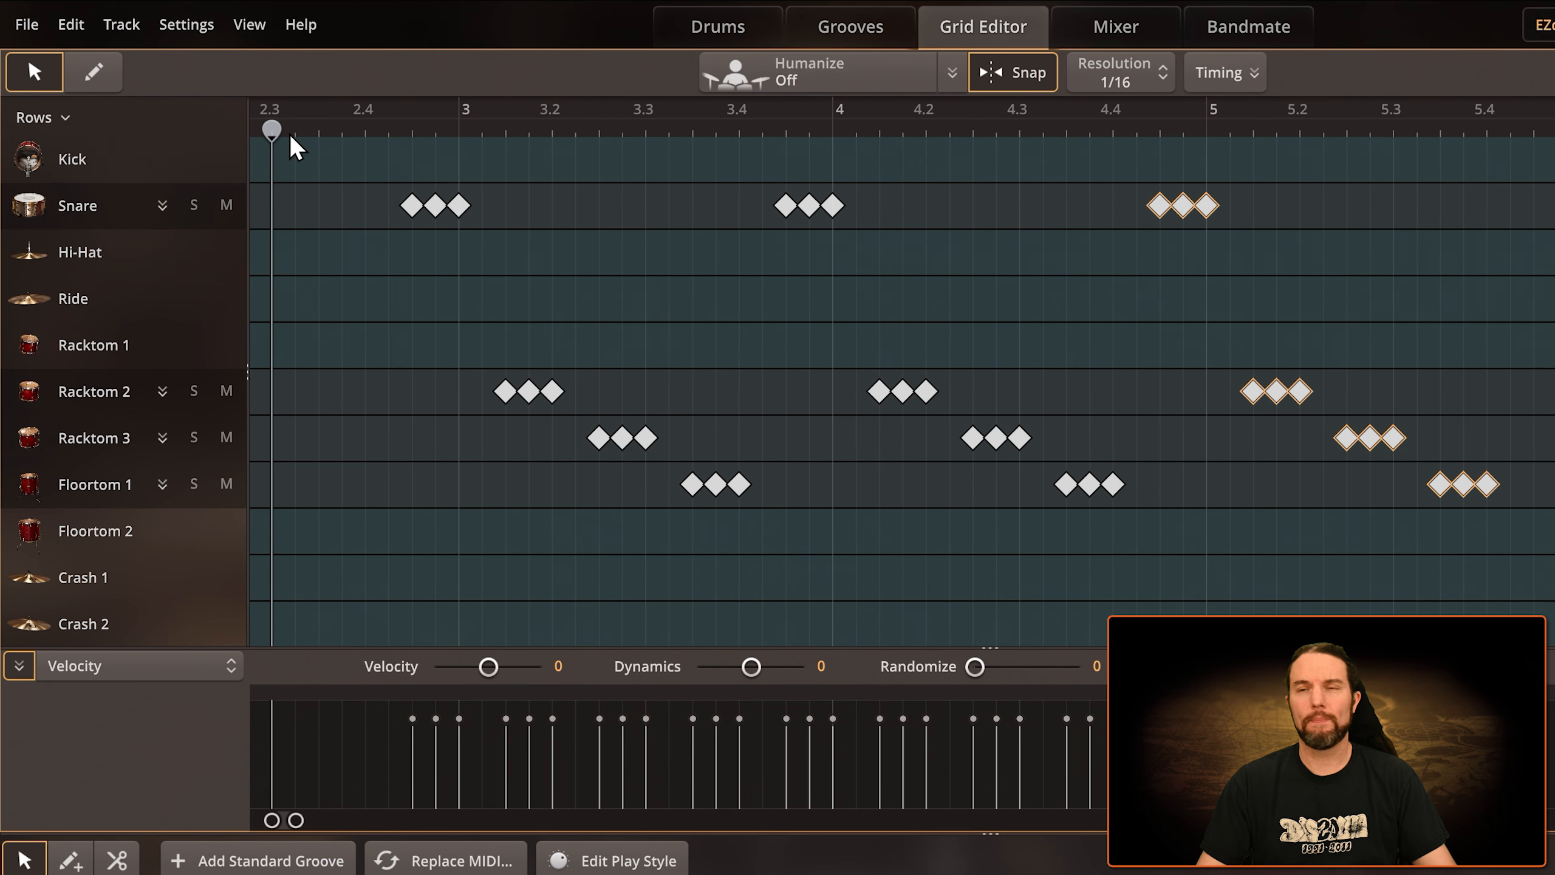
Replay the Holy Wars clip in REAPER and compare its tom runs with the repeated pattern
left_click(94, 76)
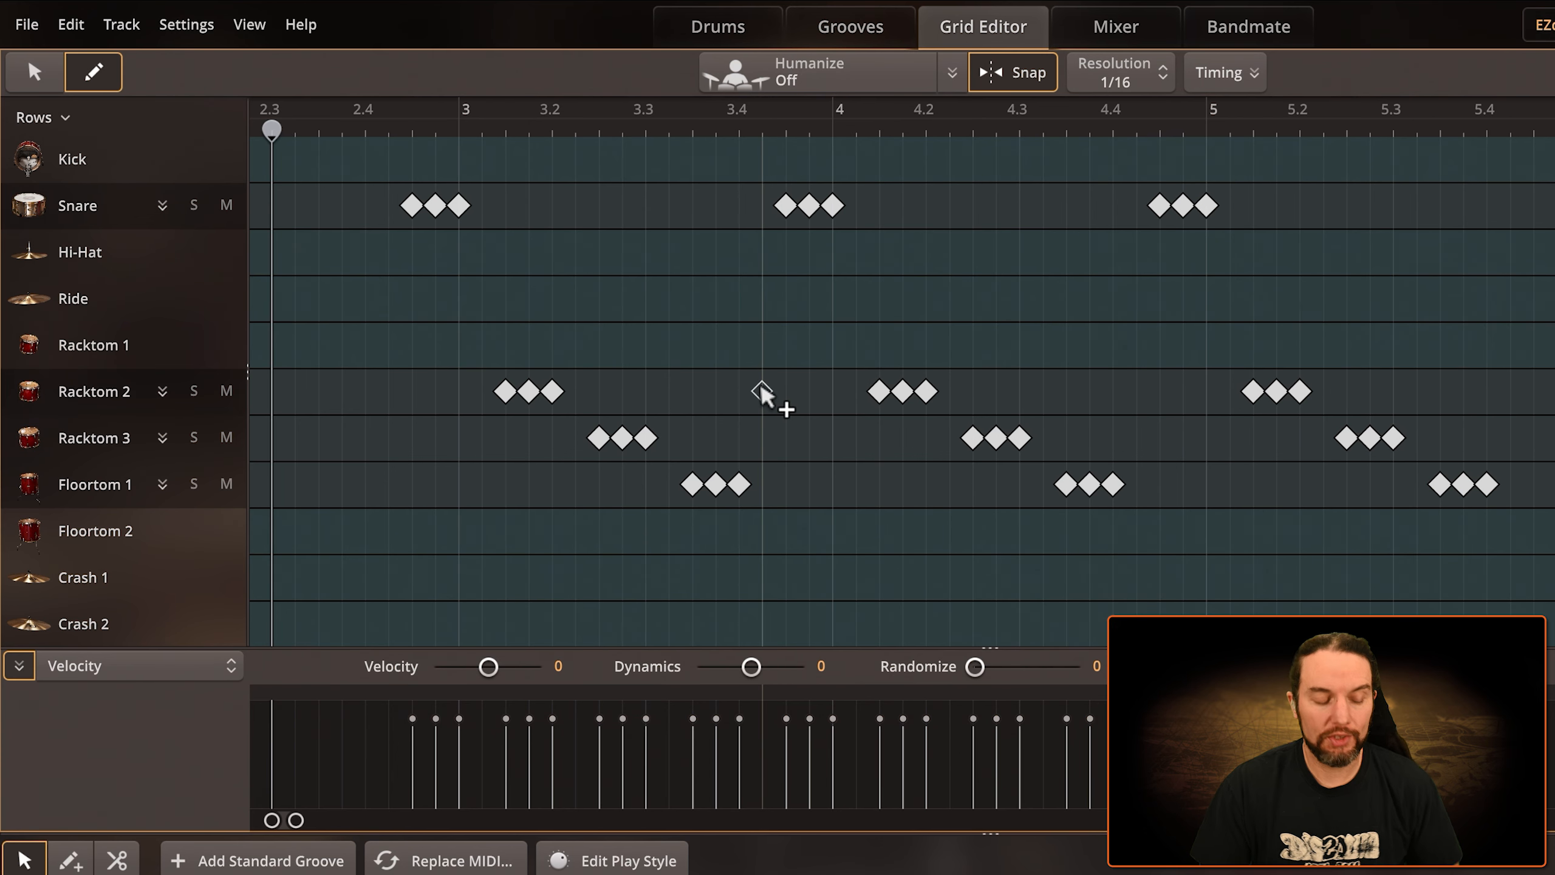
key("alt+Tab")
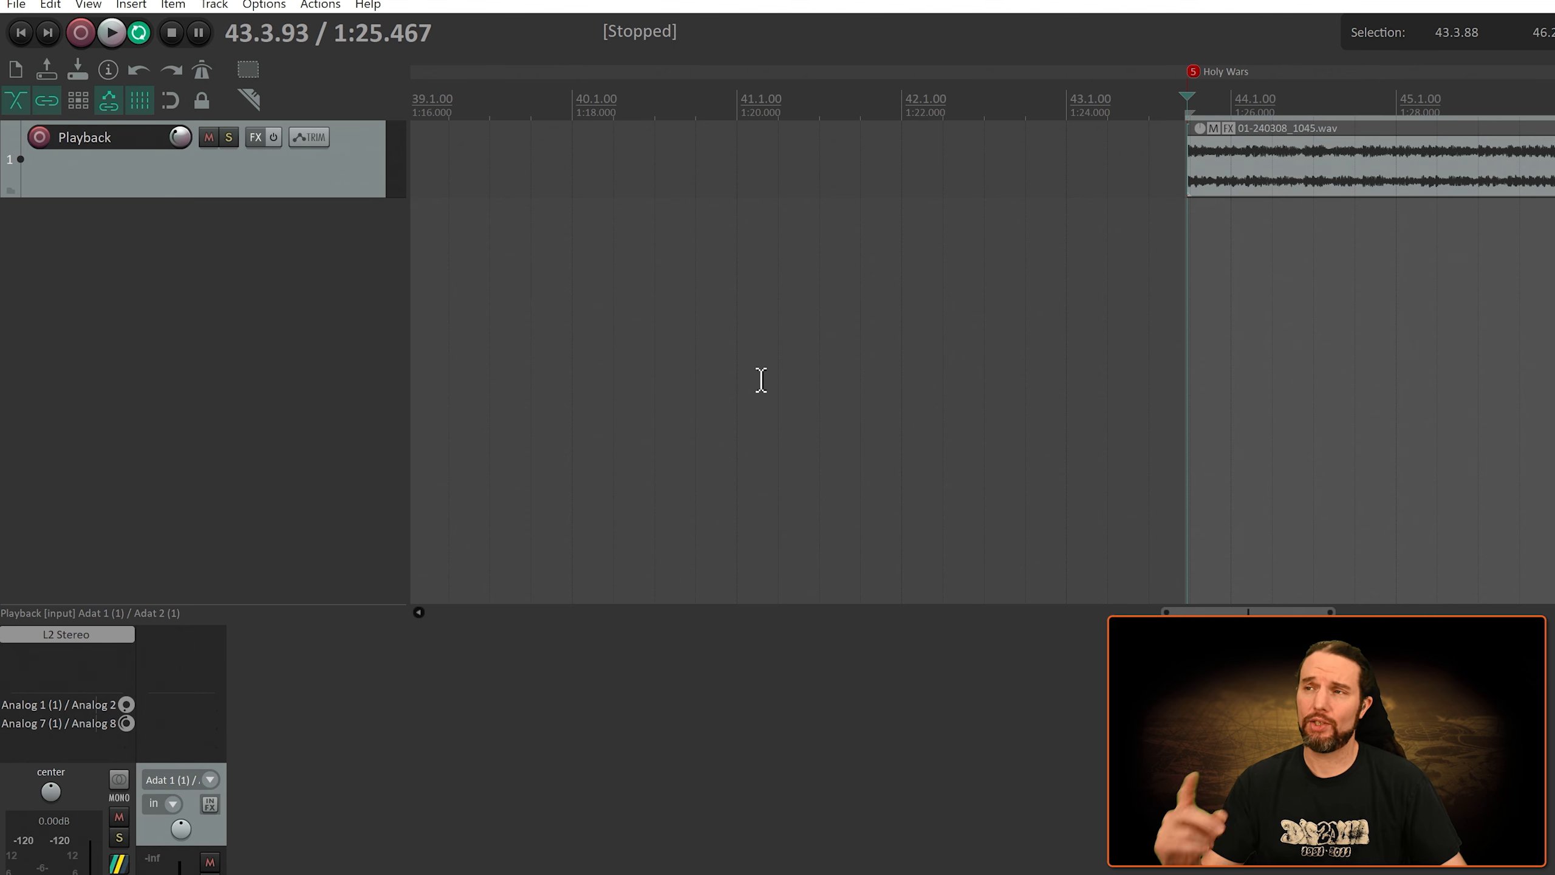
key("space")
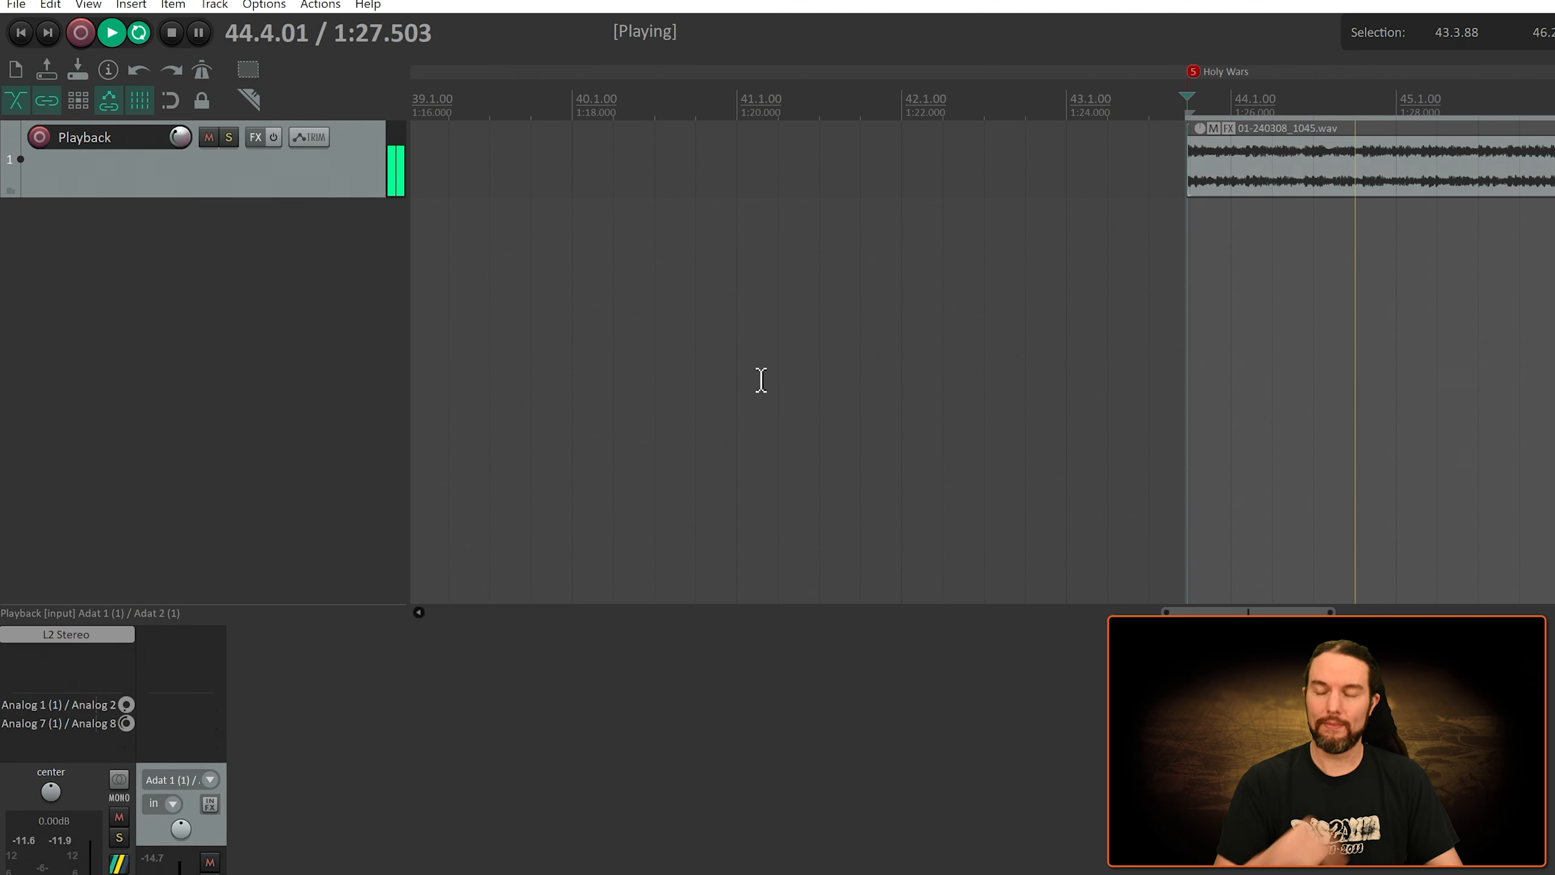
key("space")
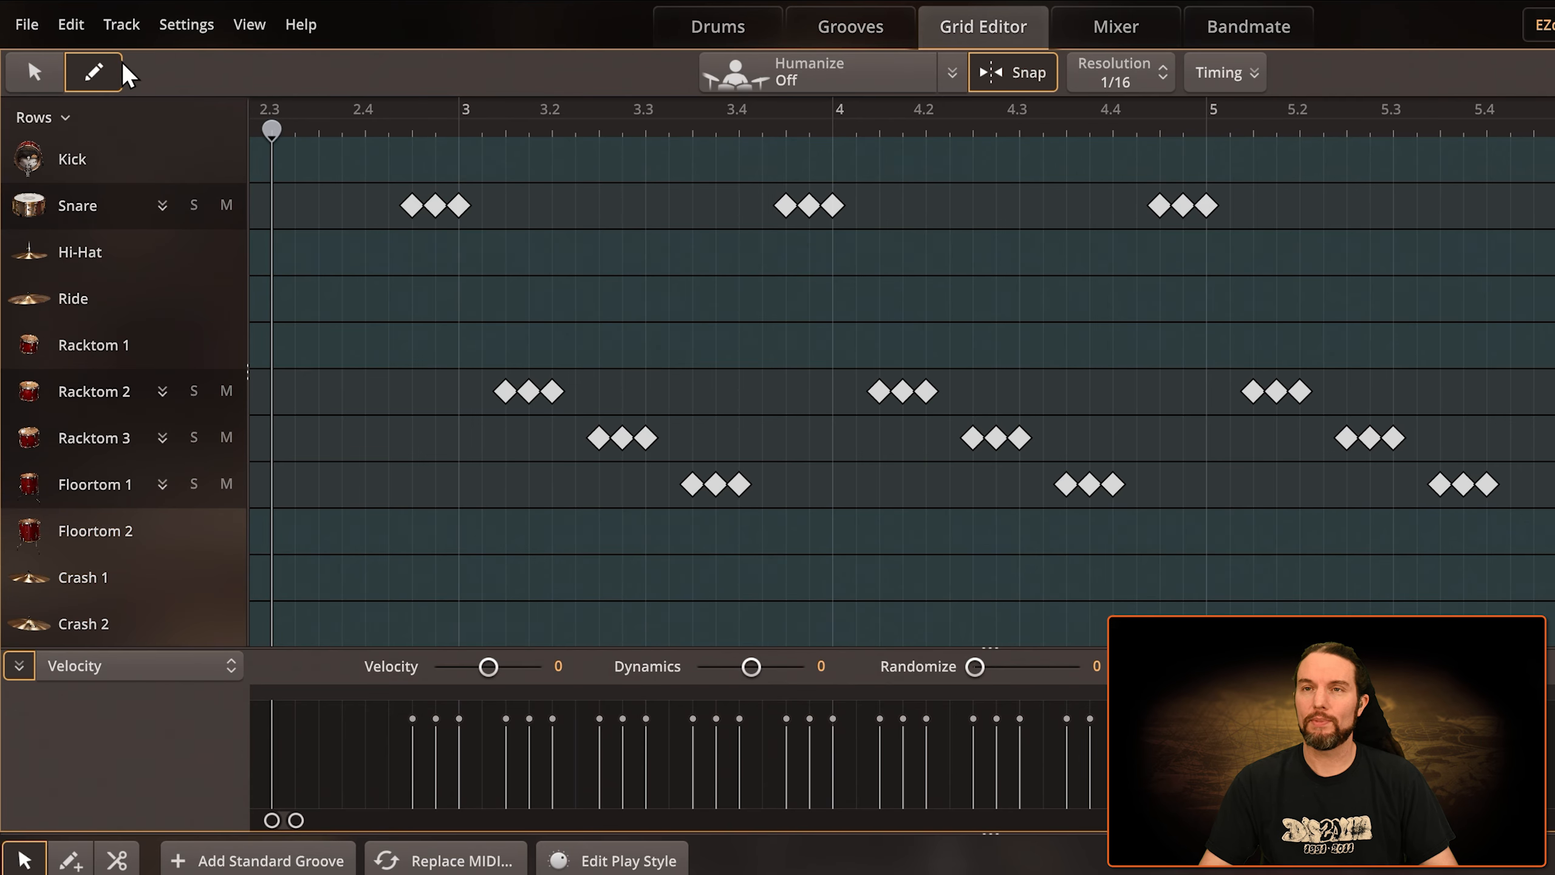
Raise the three tom groups in bar 4 by one drum each, onto Racktom 1, Racktom 2 and Racktom 3
left_click(37, 74)
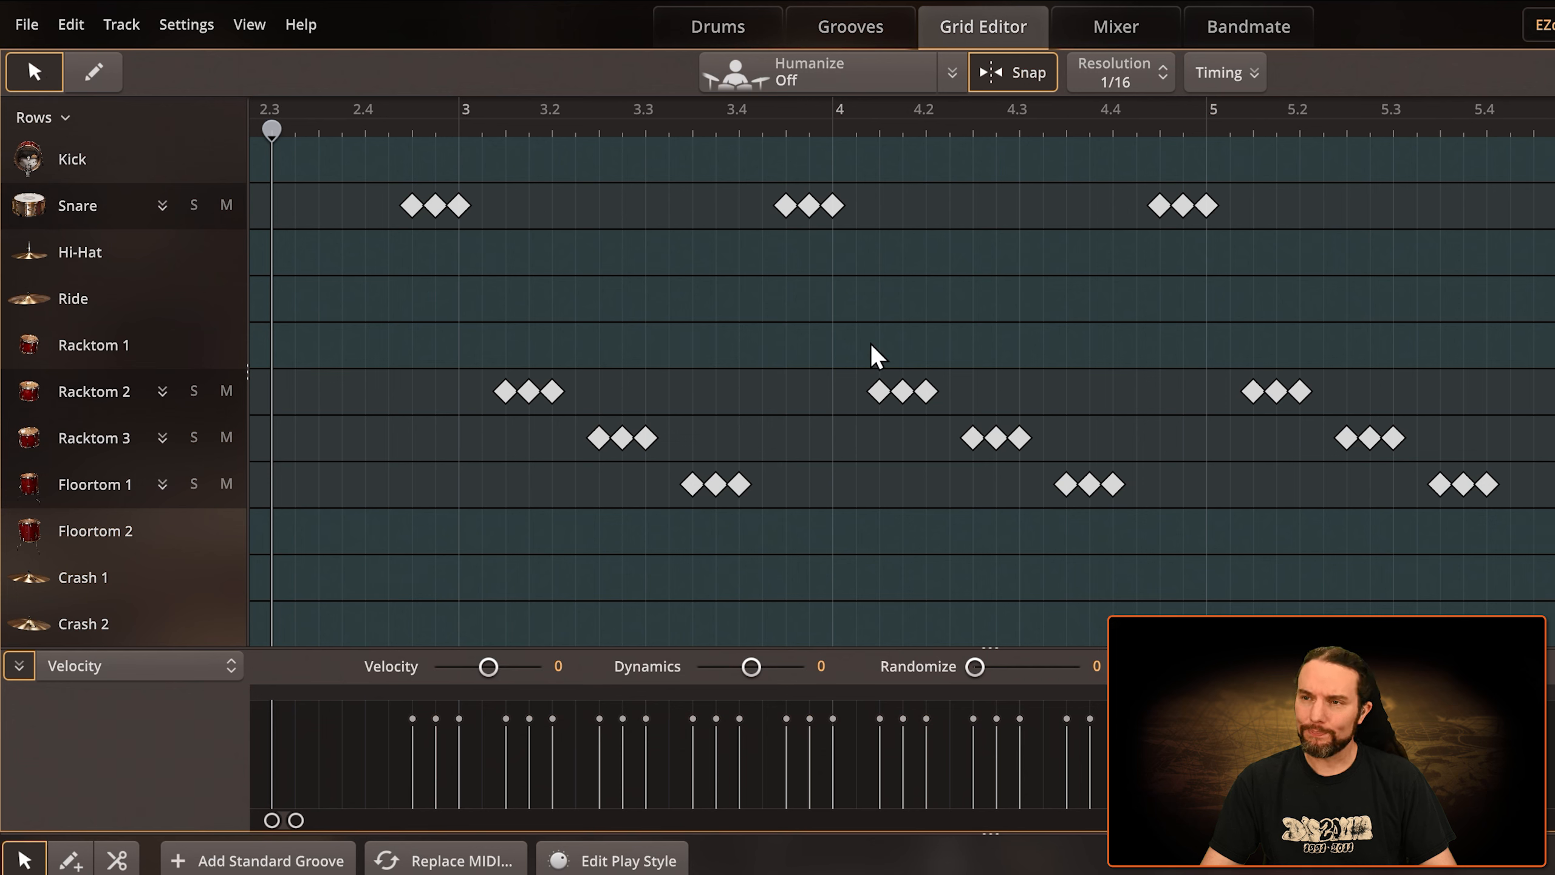
left_click_drag(832, 355, 1173, 577)
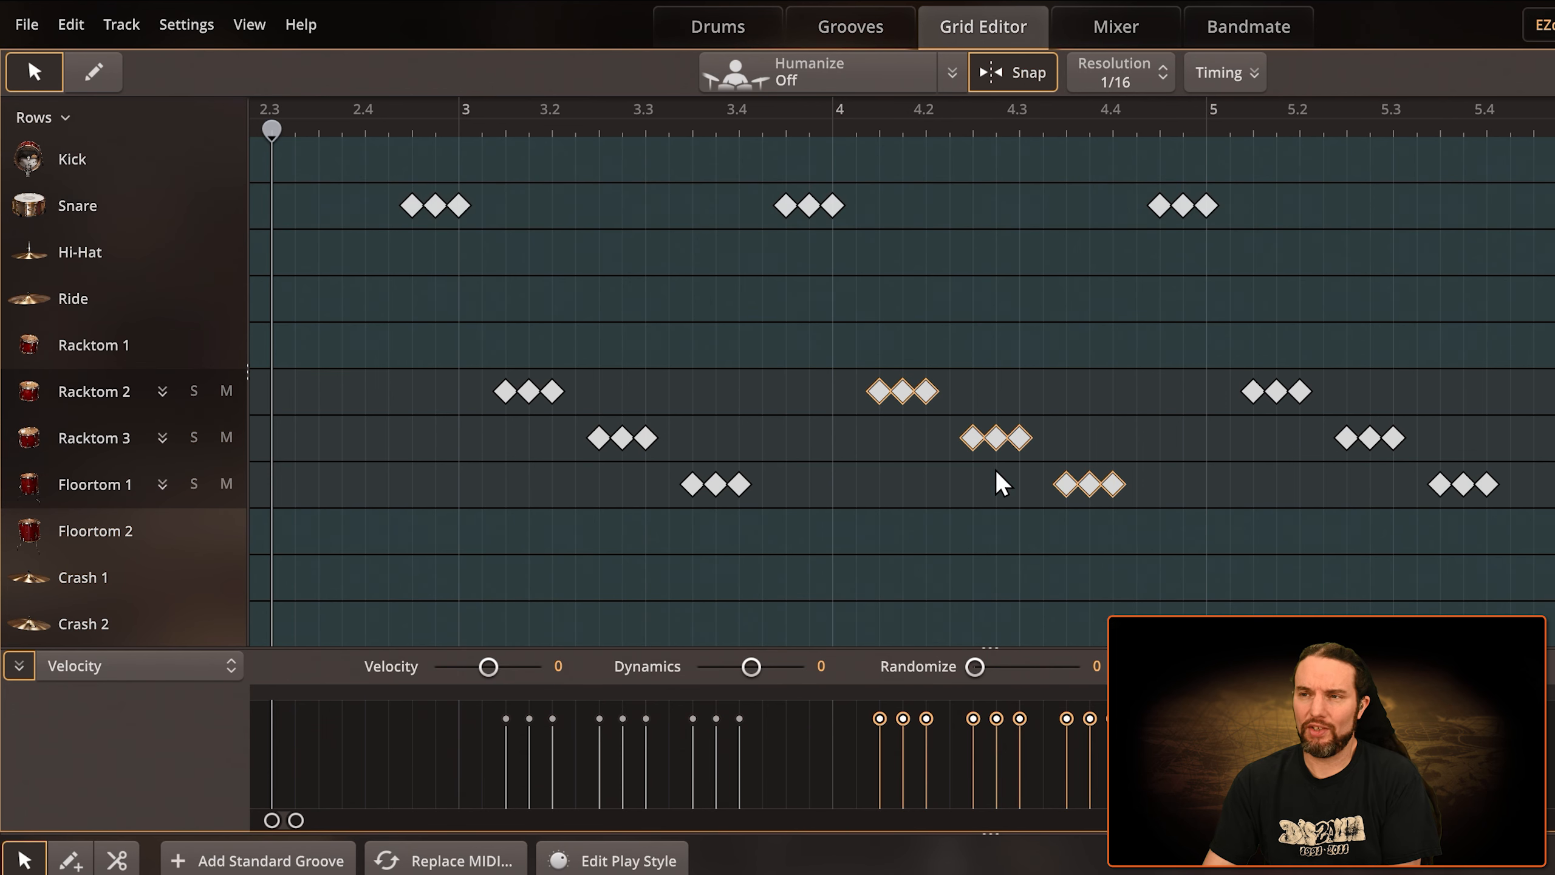
left_click_drag(882, 394, 873, 366)
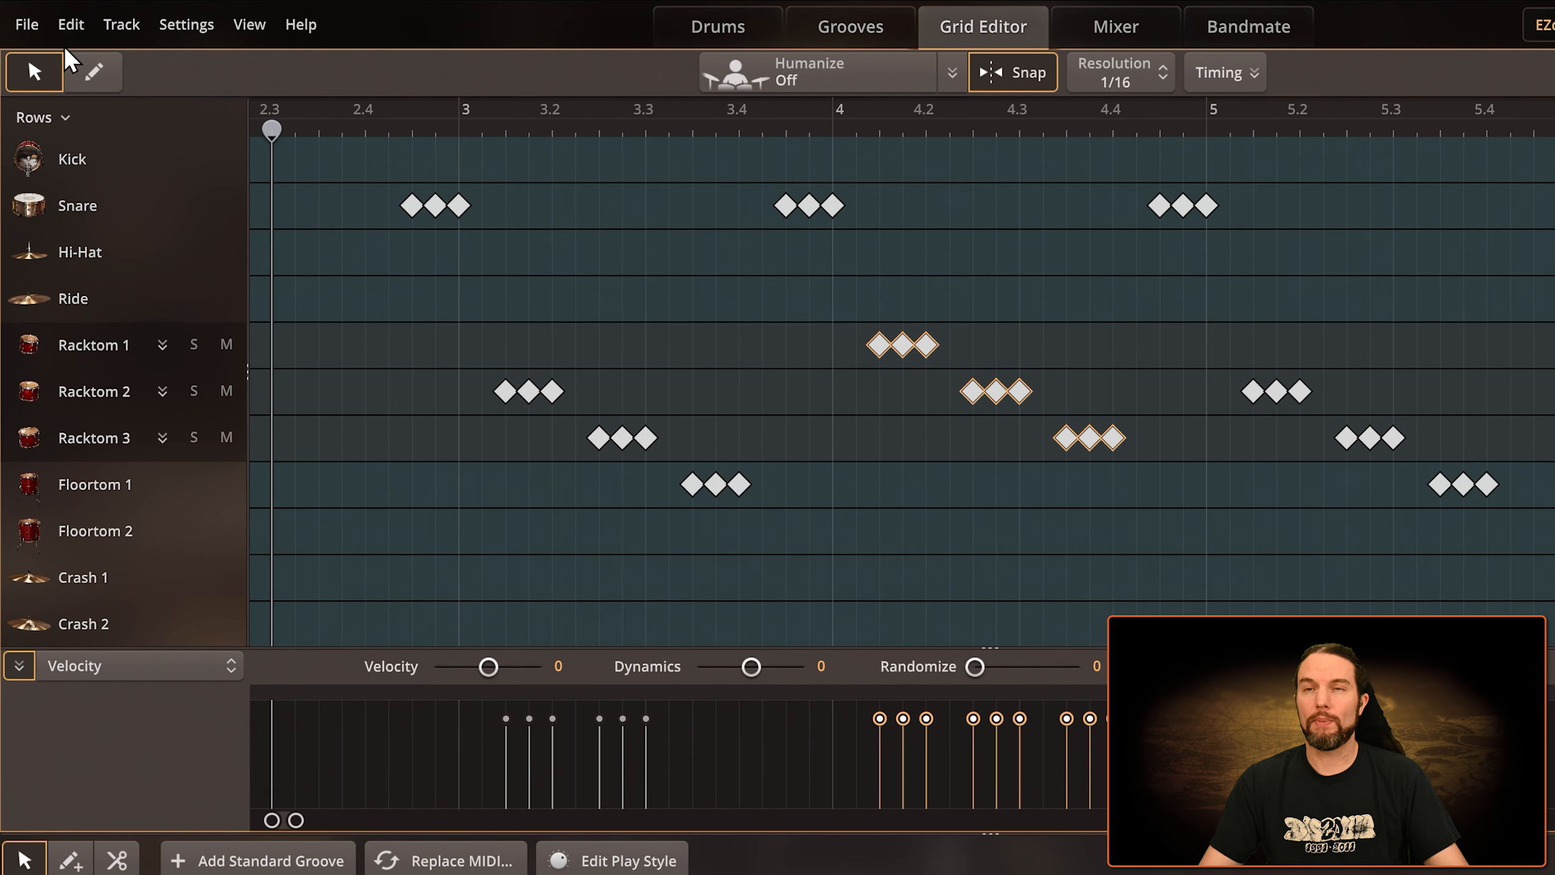
left_click(93, 72)
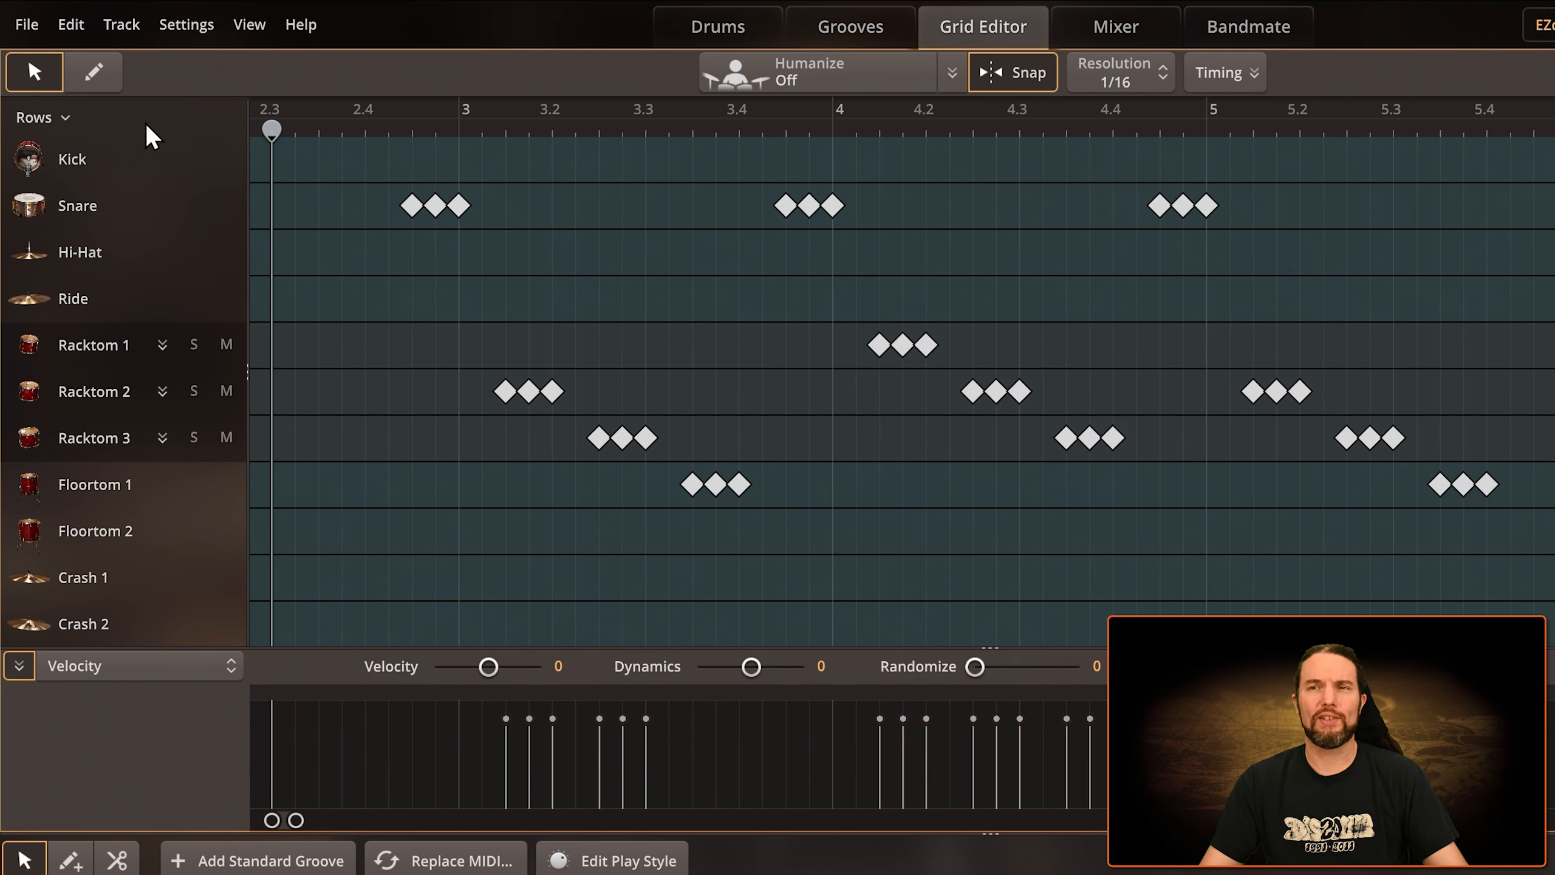
key("ctrl")
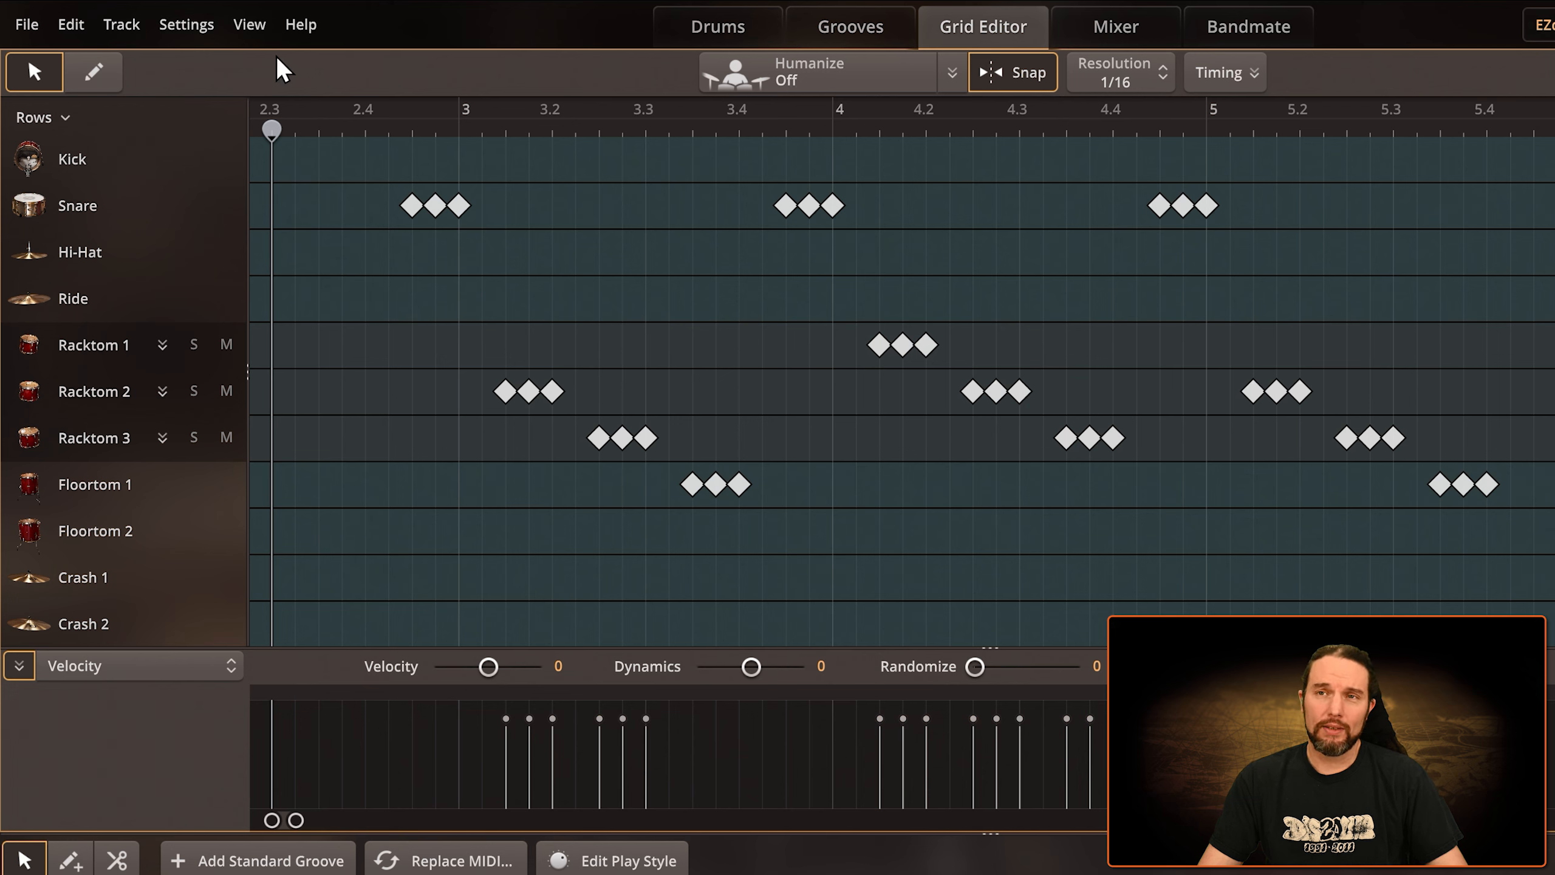
key("ctrl")
key("ctrl")
Select the bar 4 tom groups, play the pattern, and compare it with the Holy Wars clip in REAPER
left_click_drag(853, 317, 1144, 464)
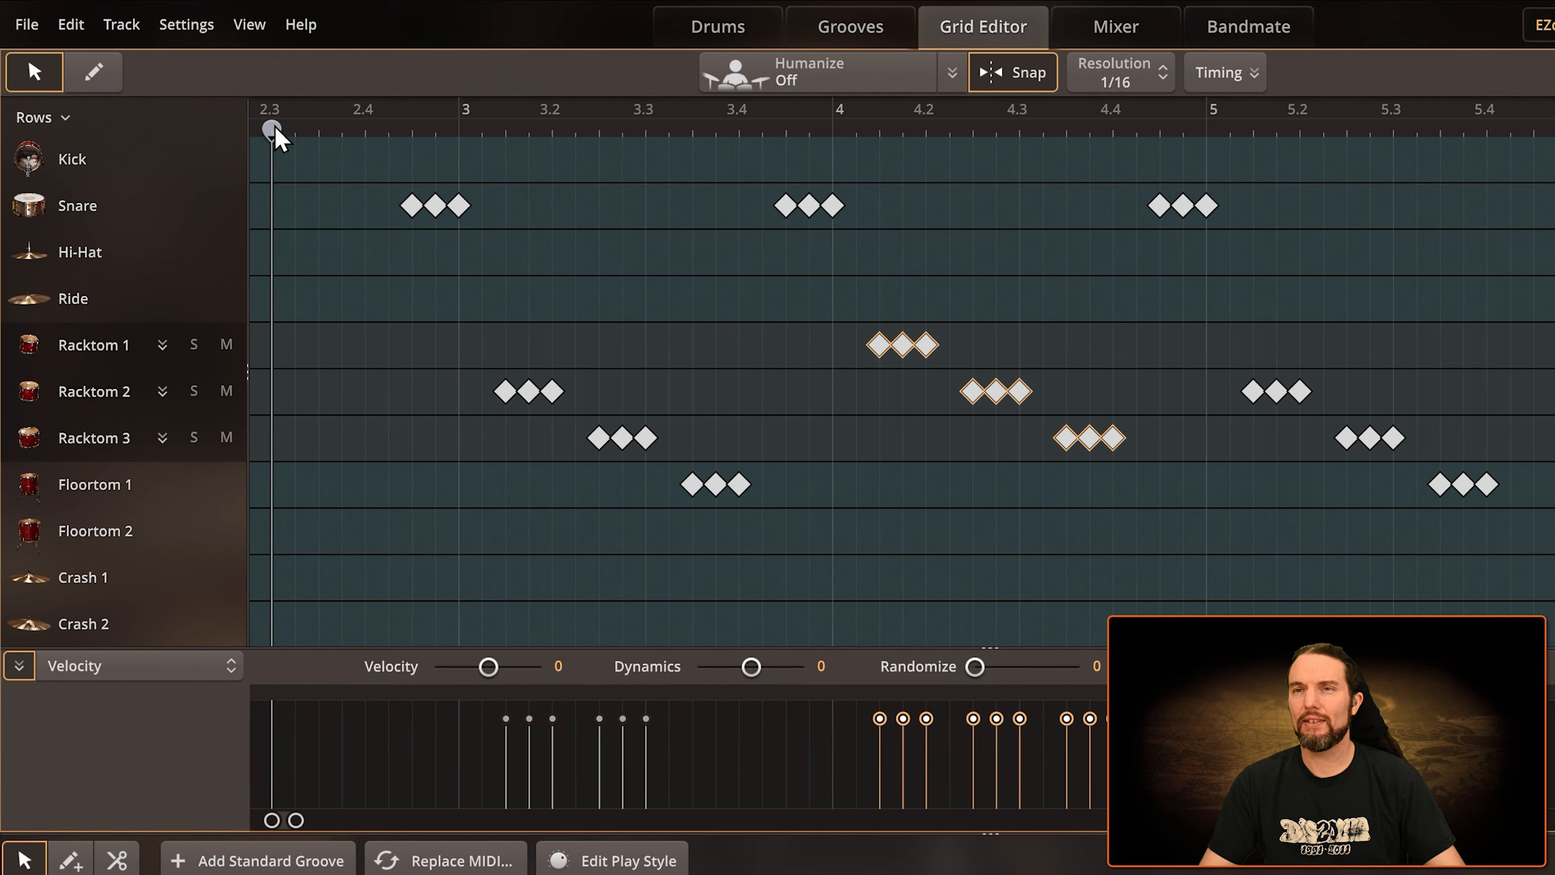
key("space")
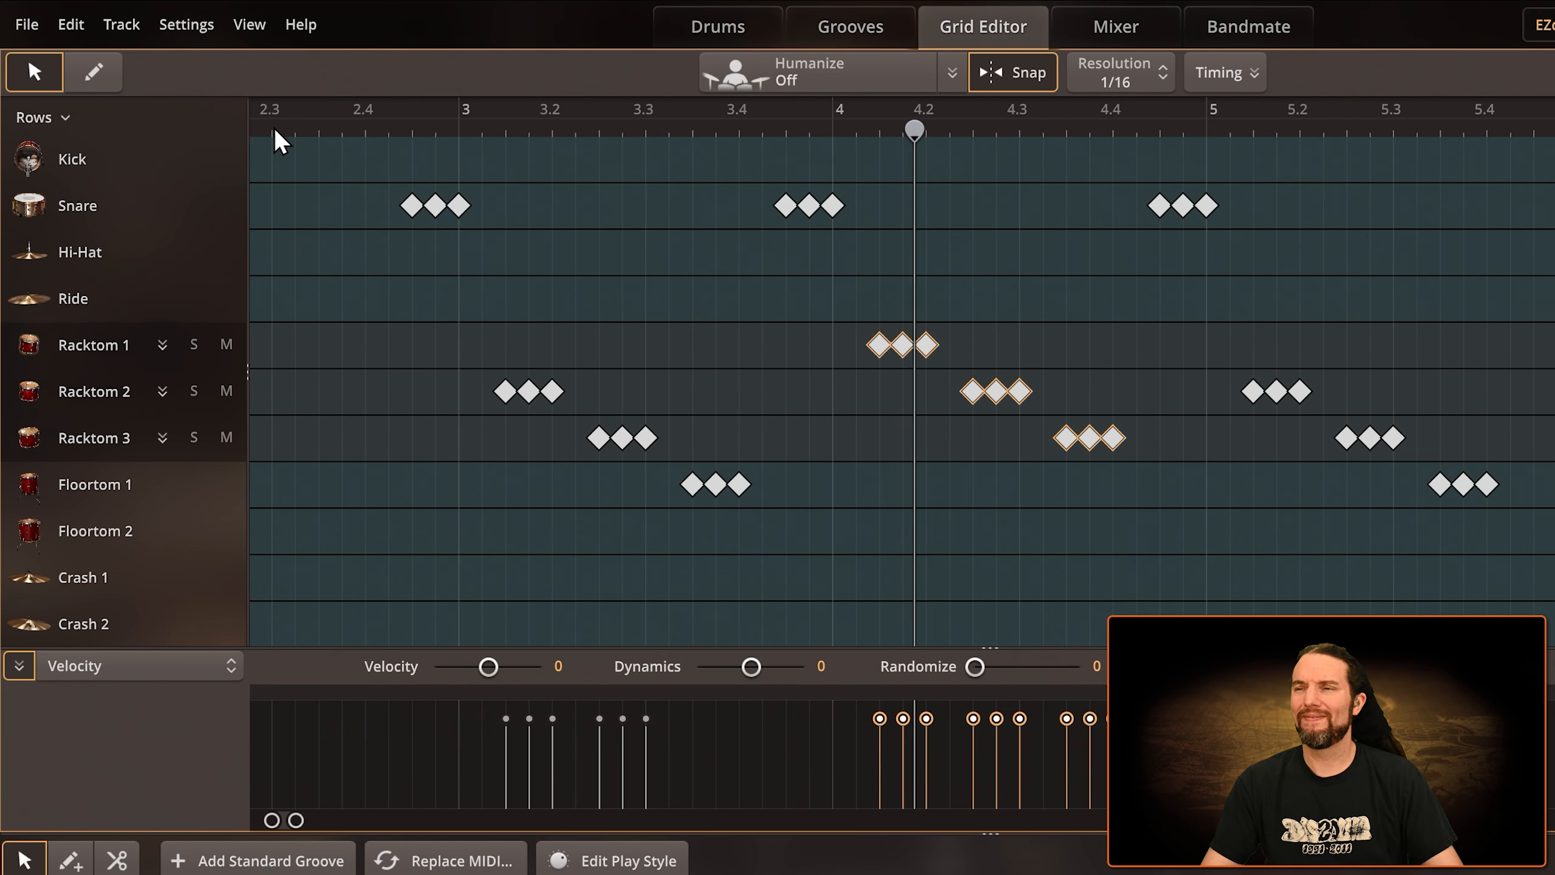
key("alt+Tab")
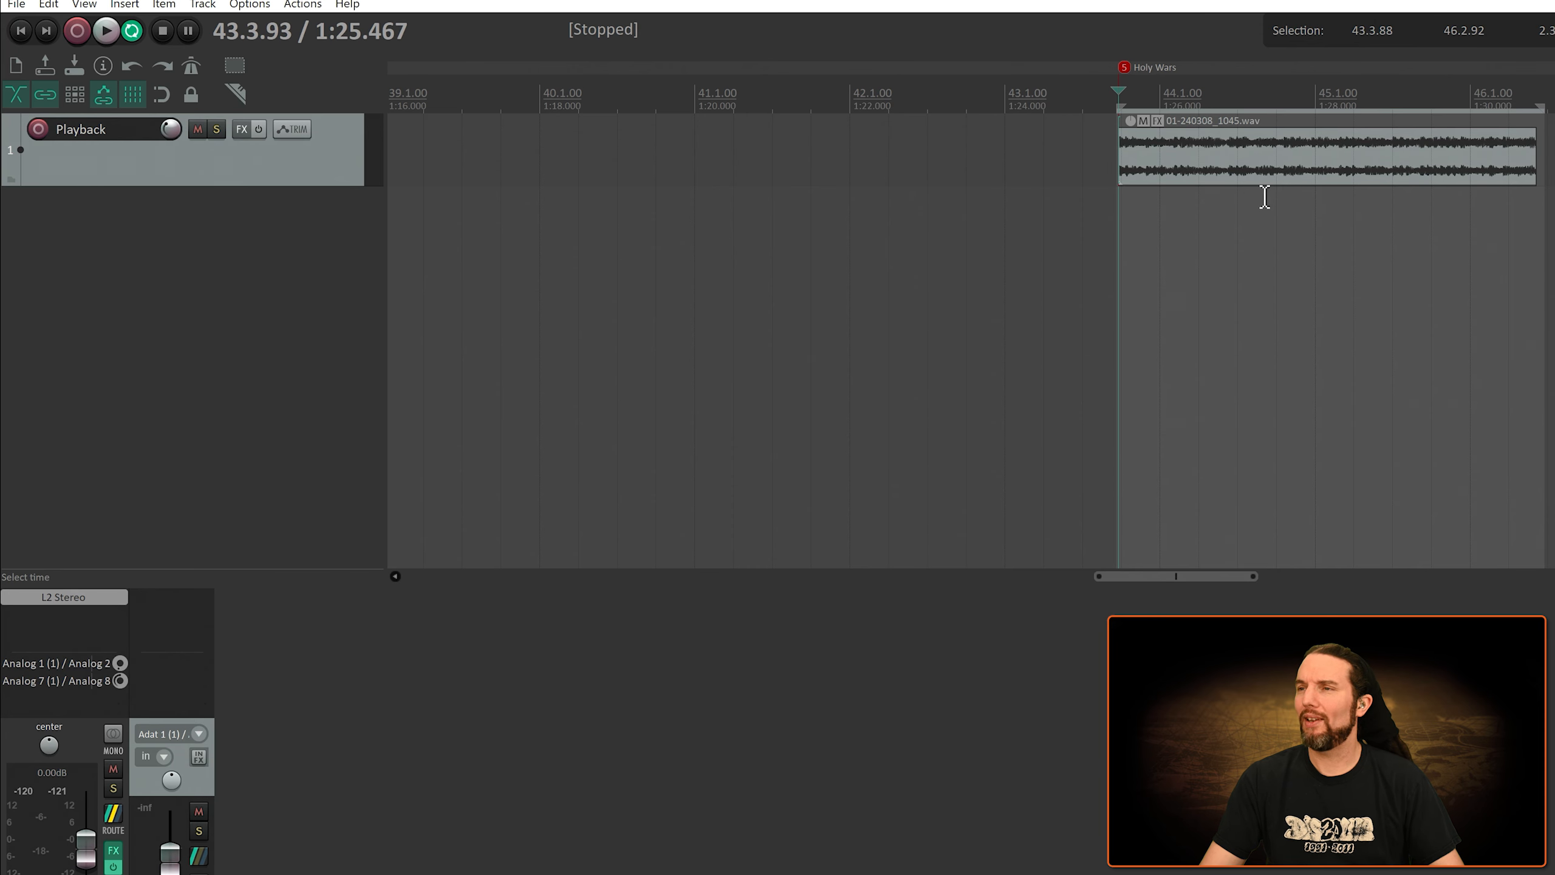
key("space")
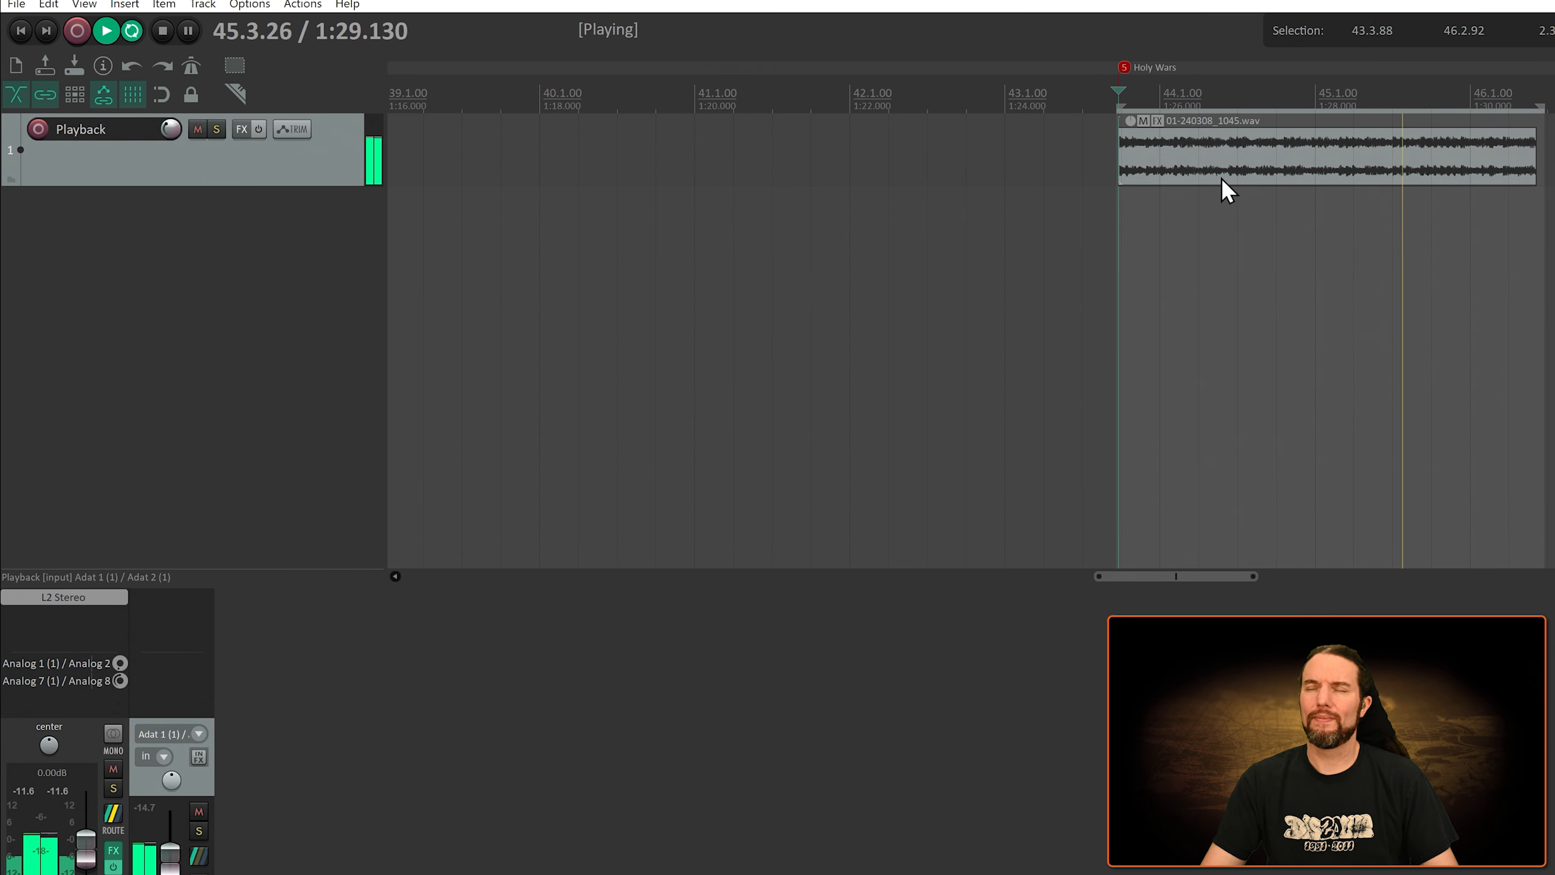
Stop the Holy Wars clip, switch to EZdrummer 3, and select the last Floortom 1 group in bar 5
key("space")
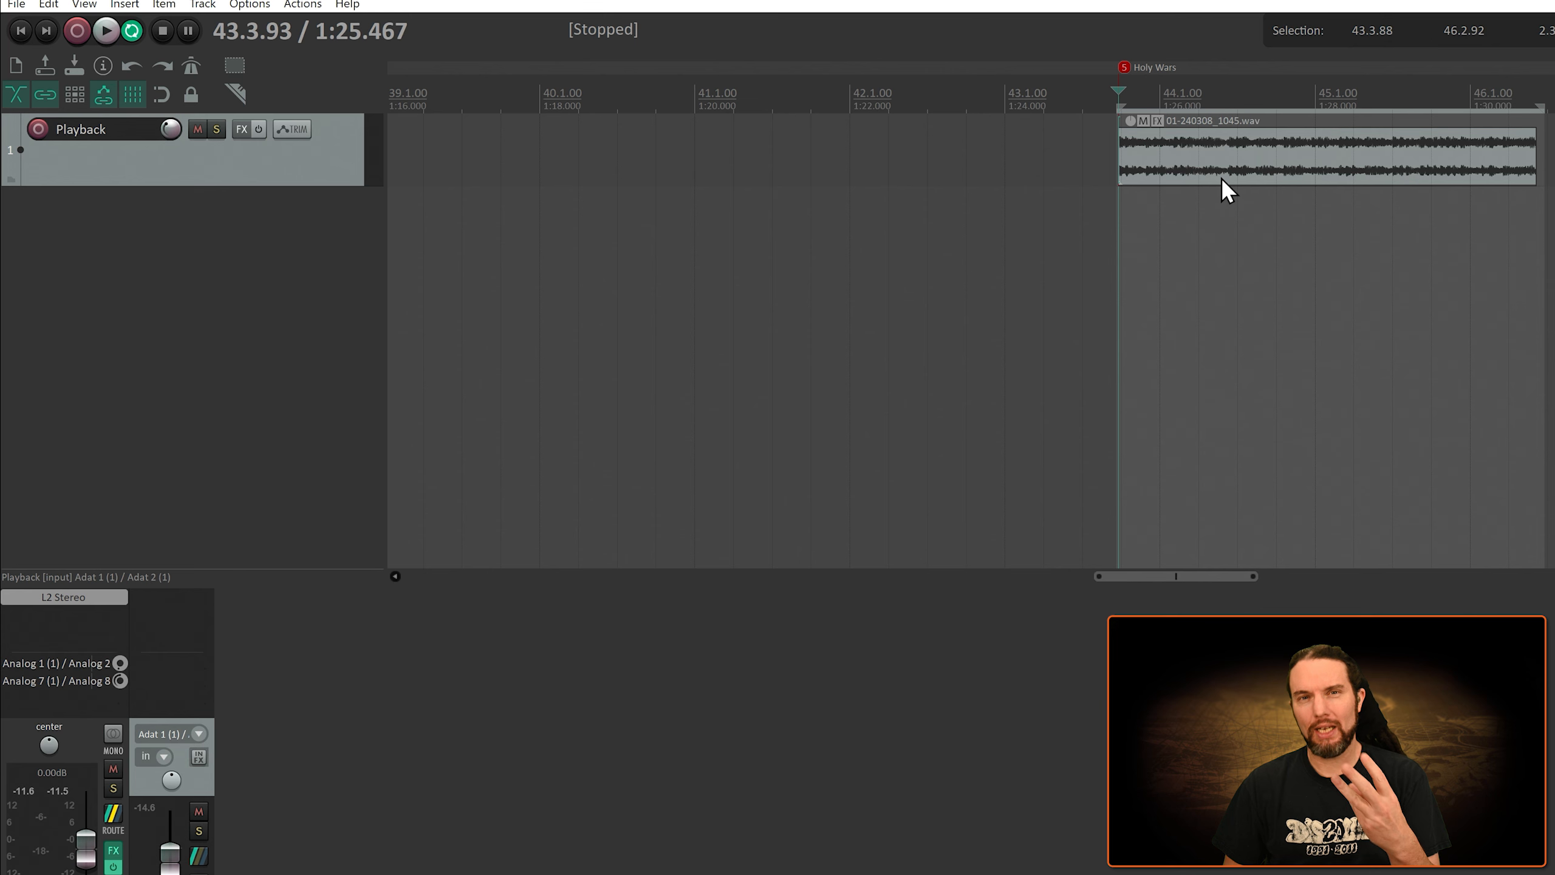
key("alt+Tab")
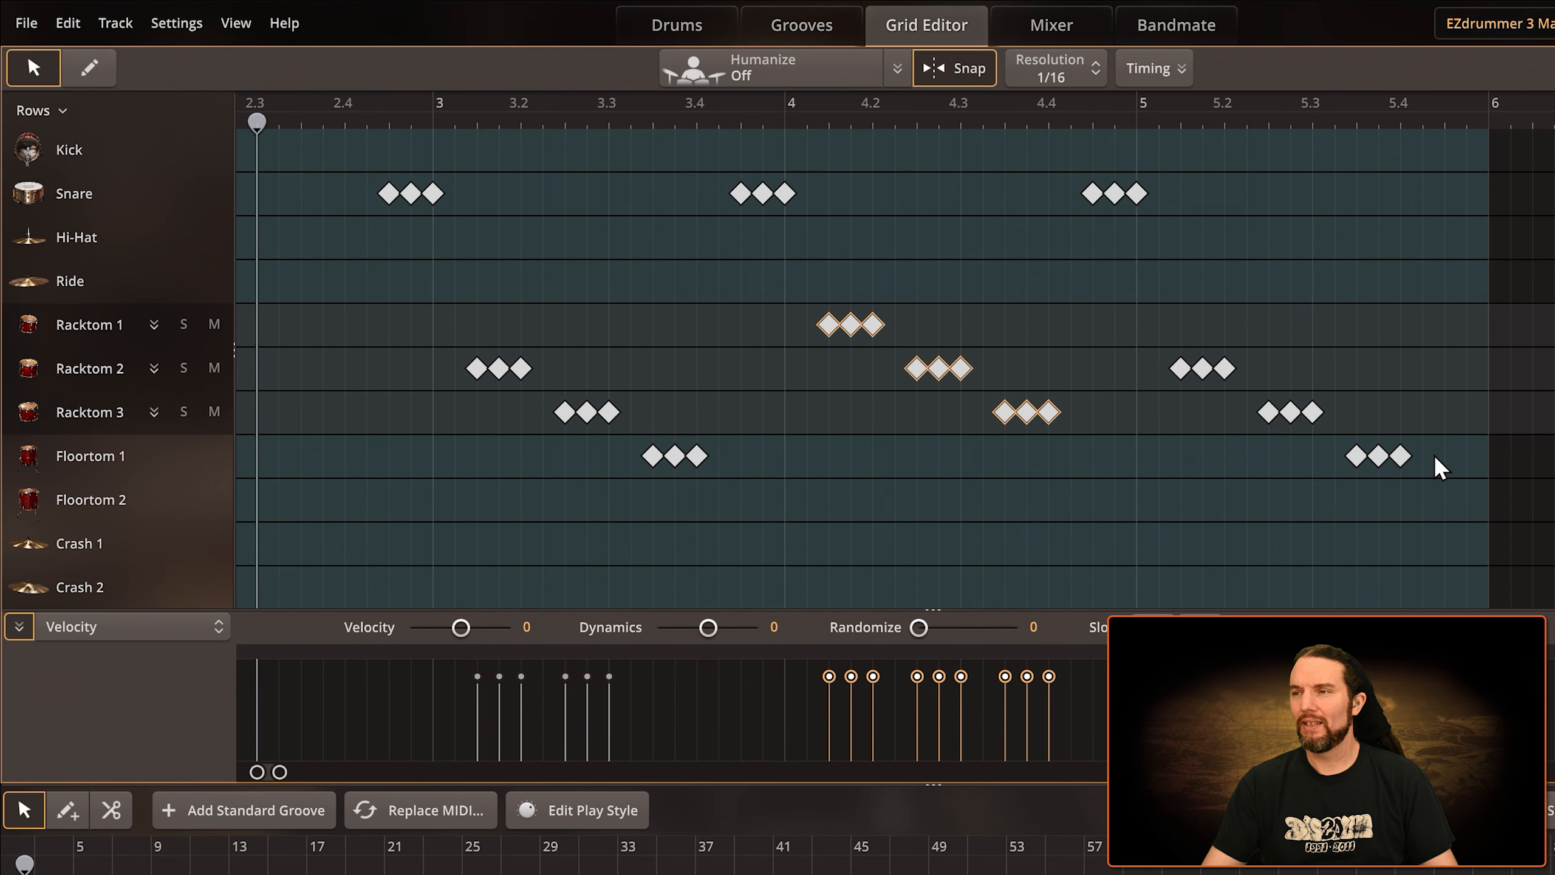
left_click_drag(1363, 432, 1432, 484)
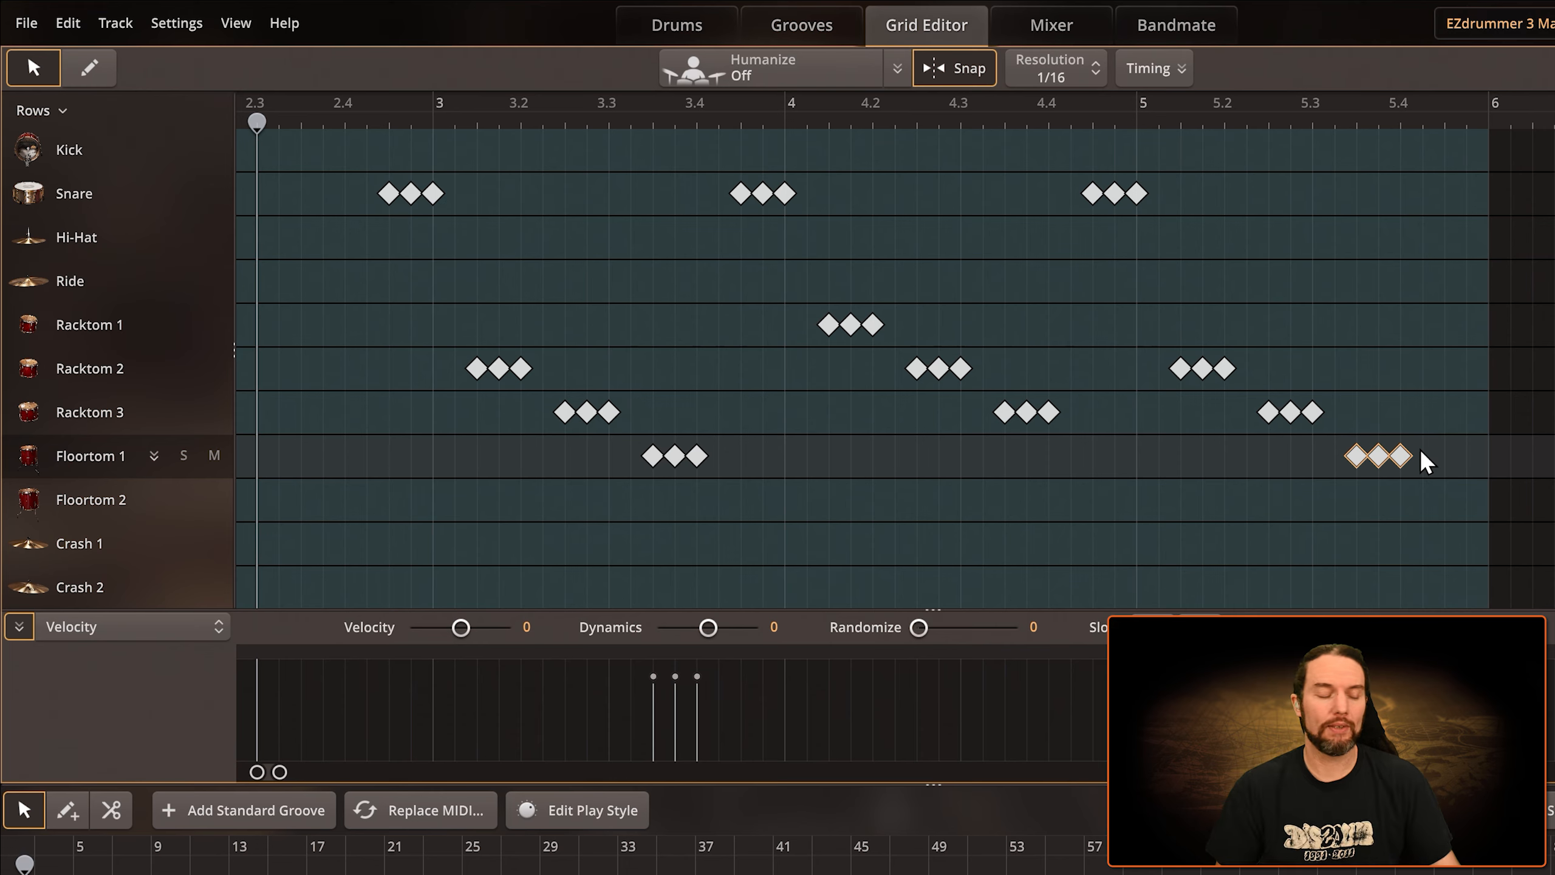
Replay the Holy Wars clip in REAPER twice and listen to how the drum intro ends
key("alt+Tab")
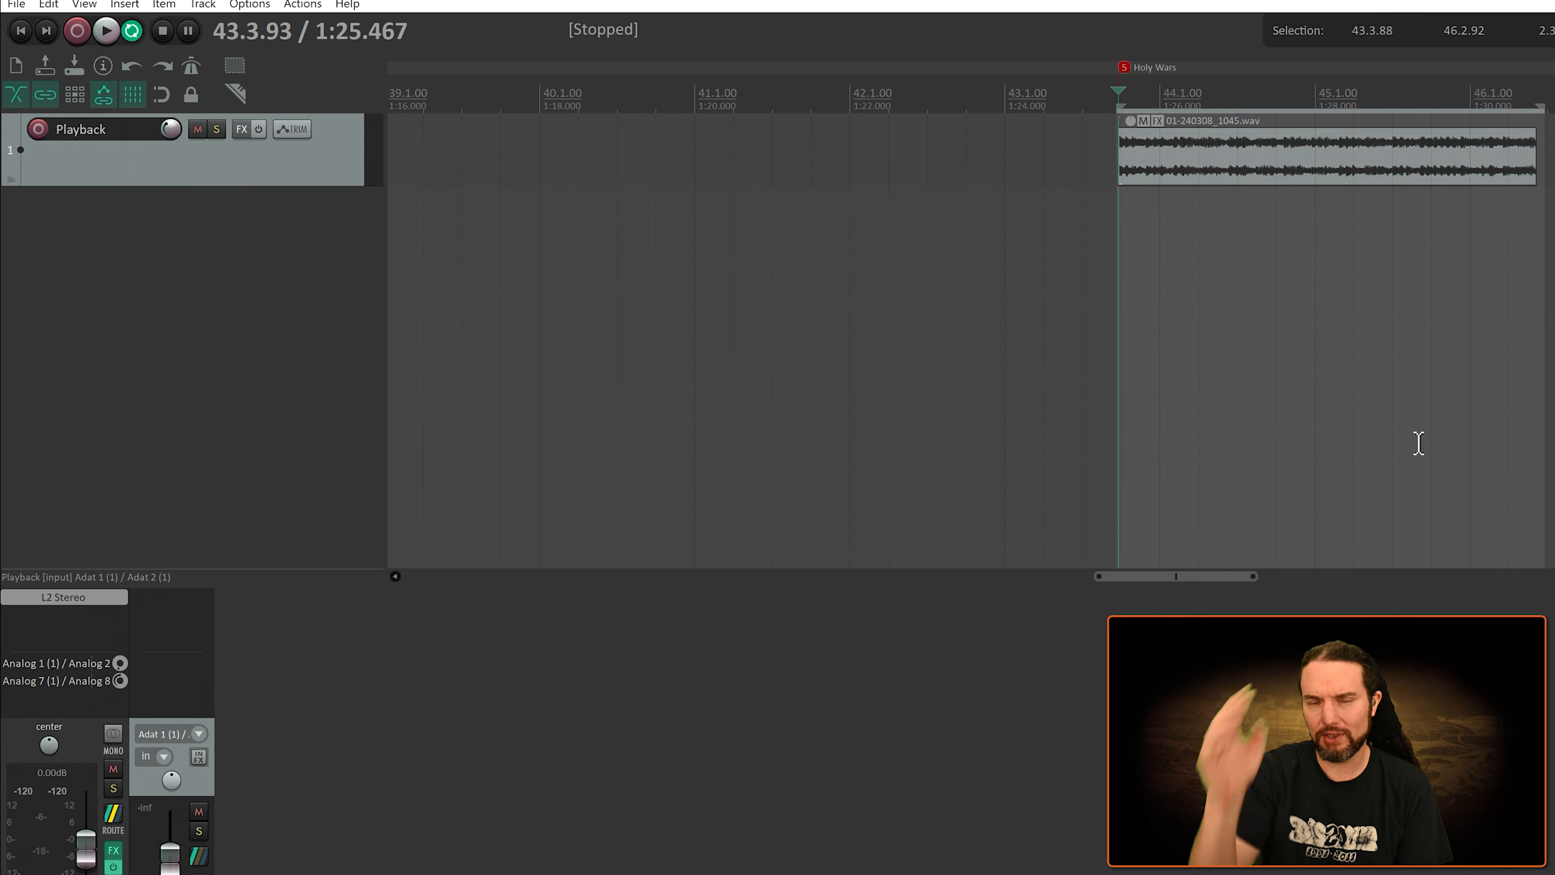
key("space")
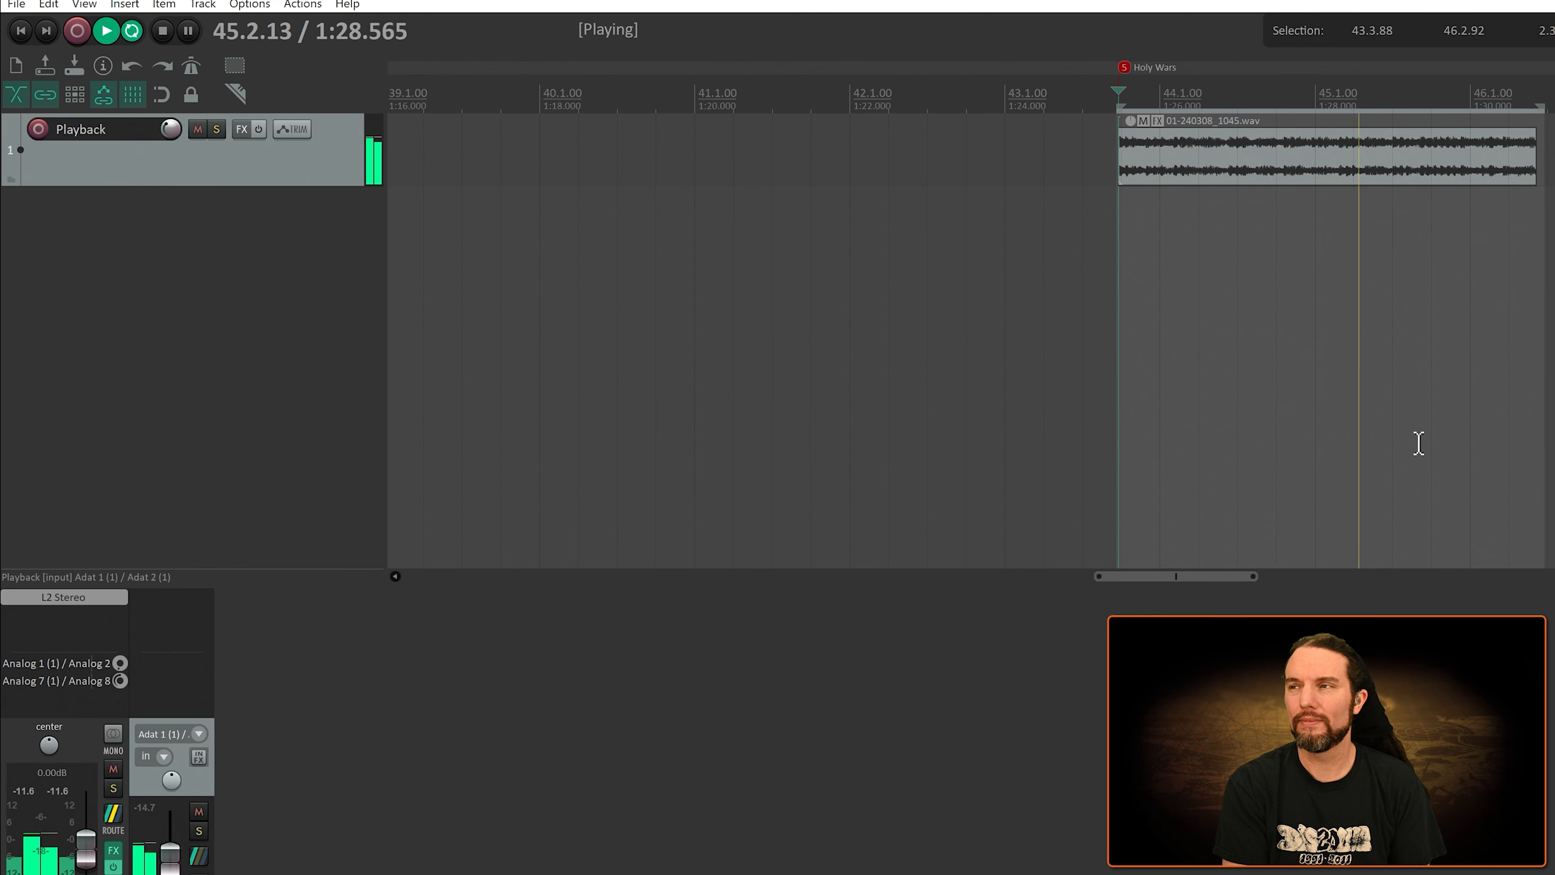
key("space")
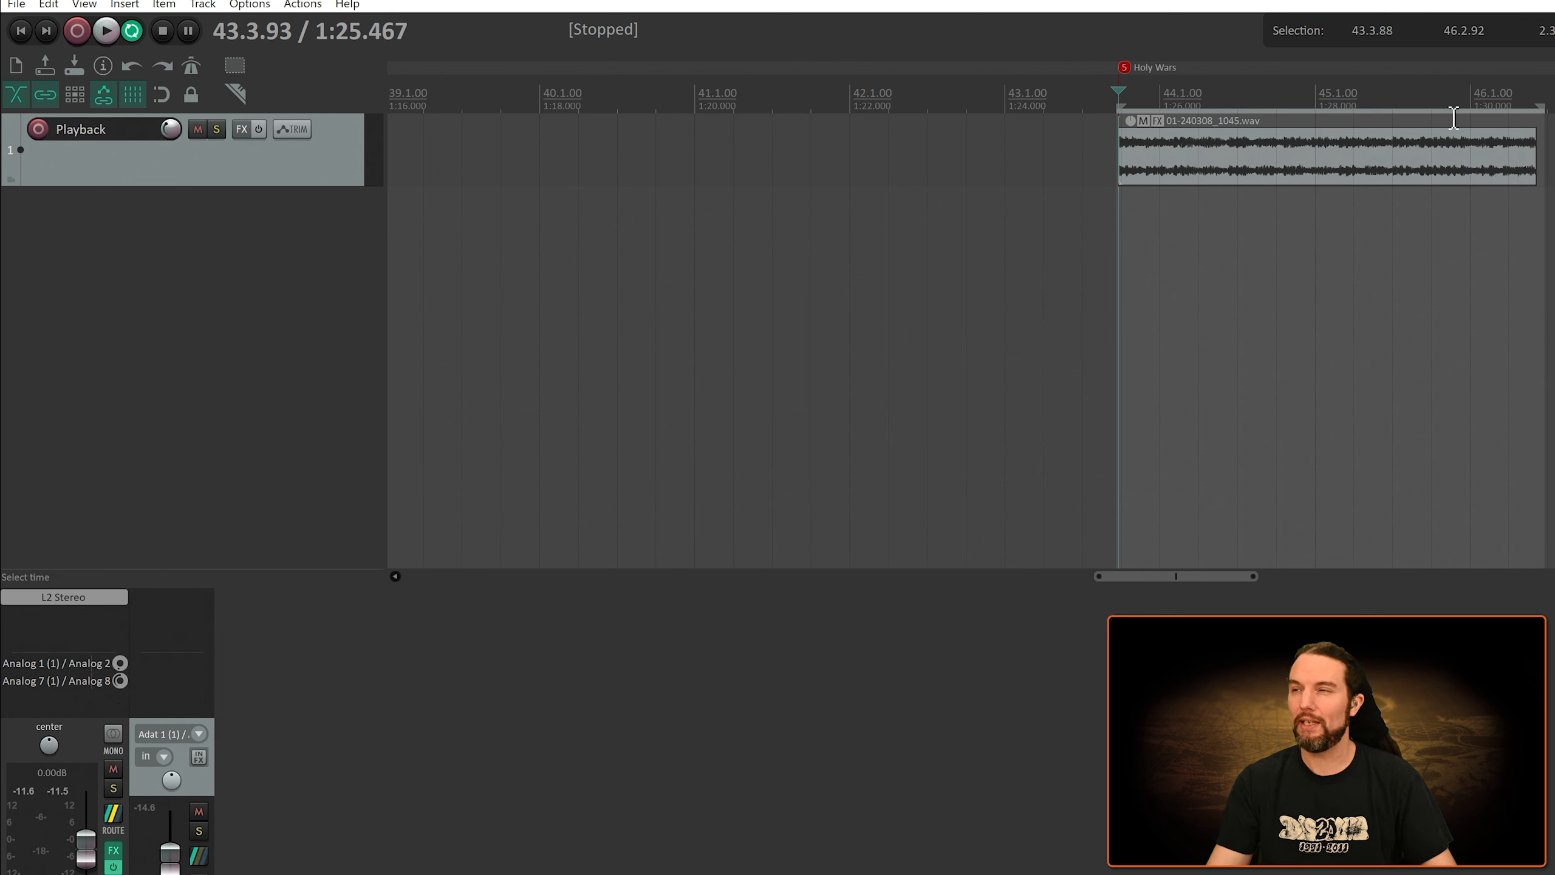
key("space")
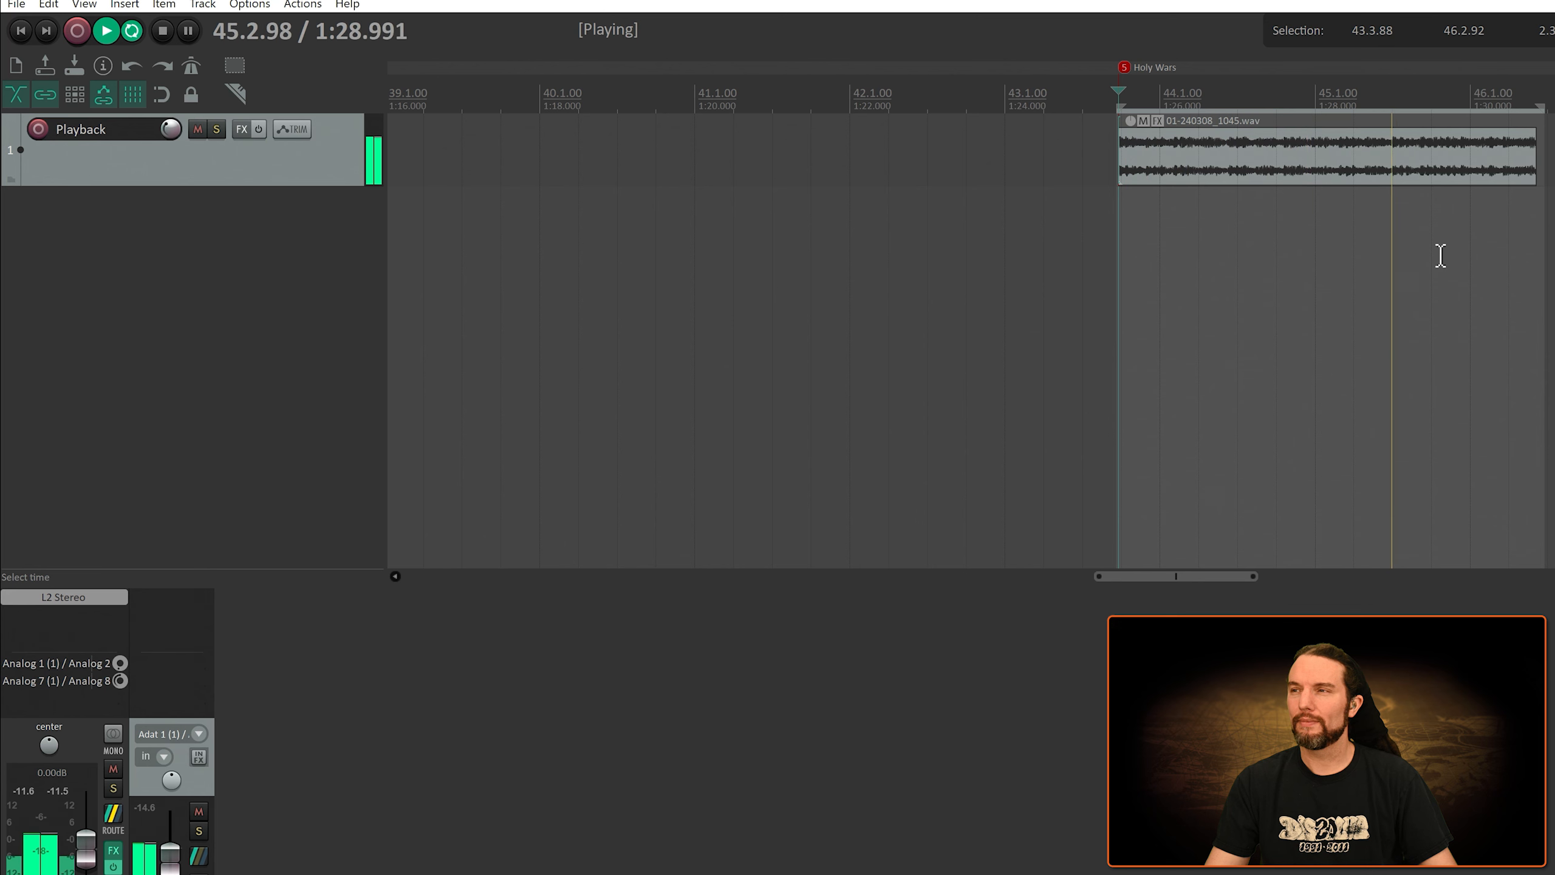
key("space")
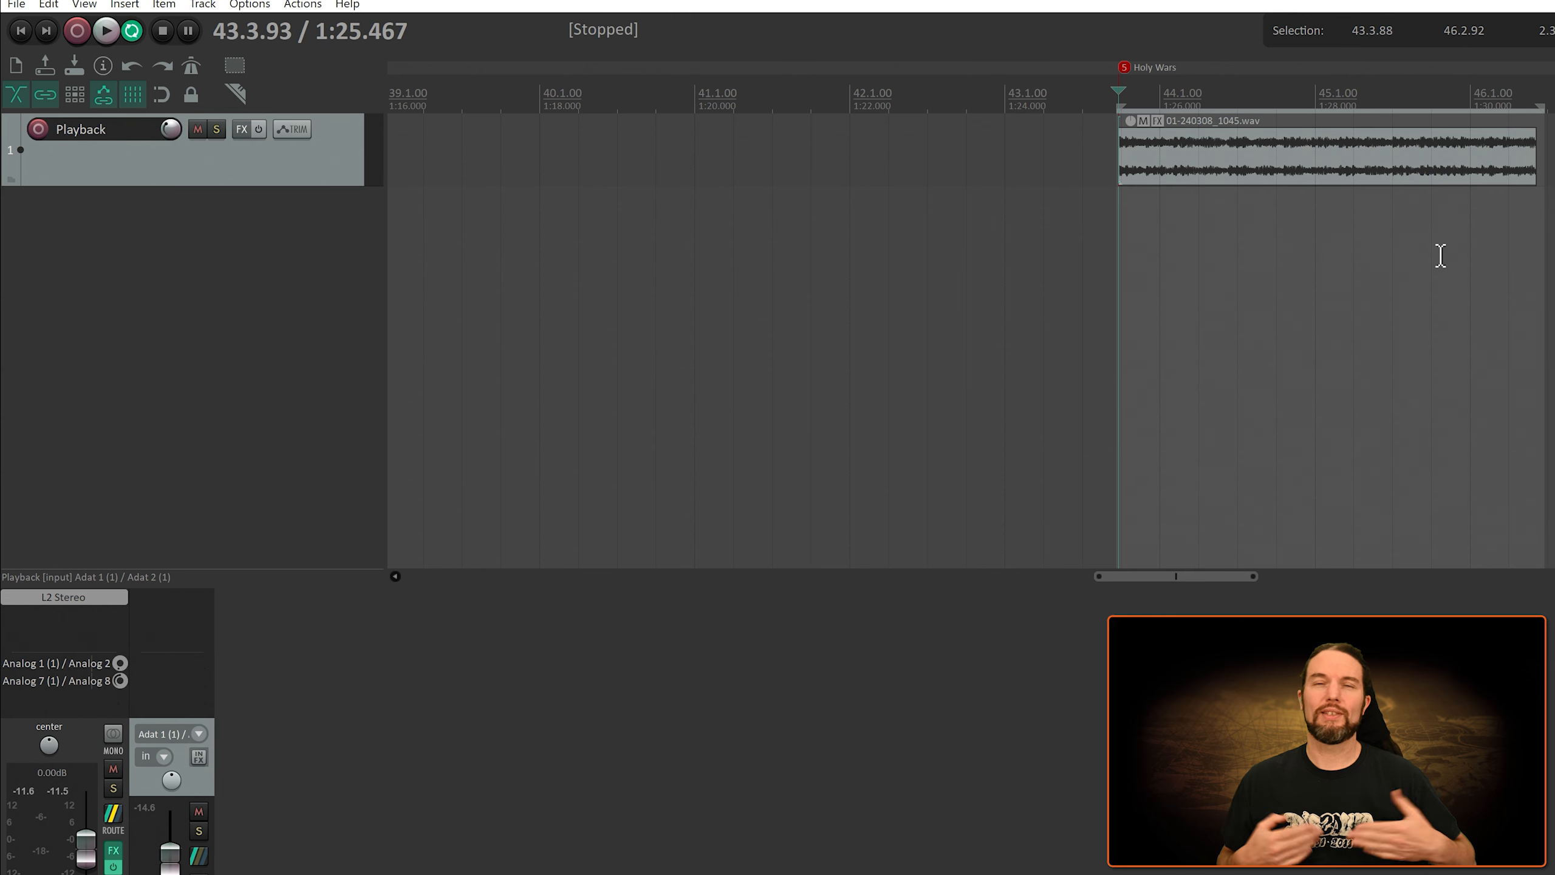
In EZdrummer 3, move the last Floortom 1 group onto Snare and add three consecutive snare hits leading up to bar 6
key("alt+Tab")
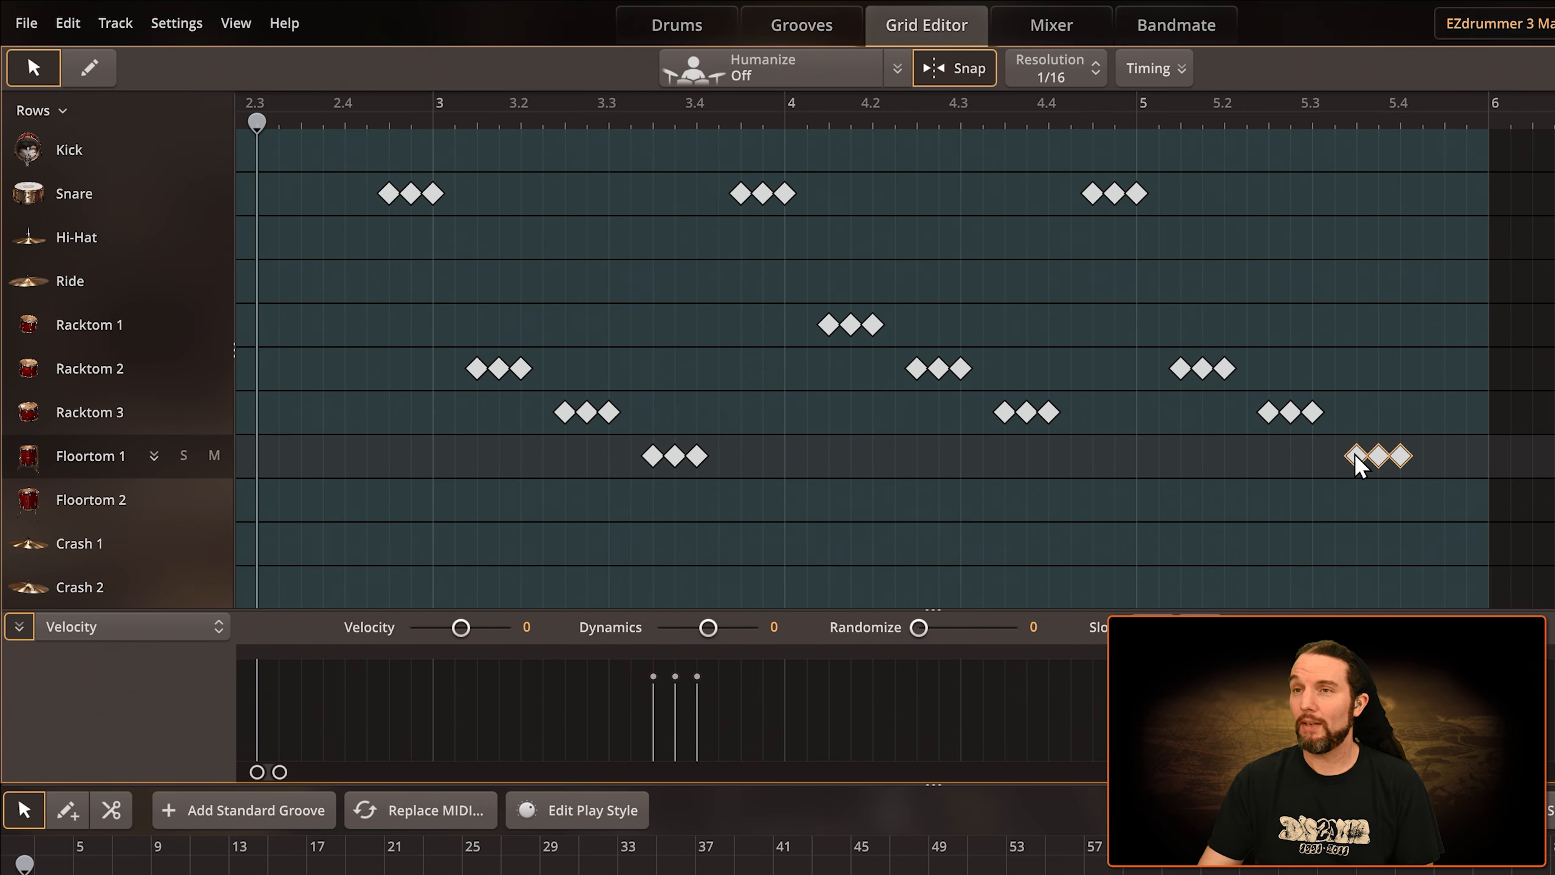
left_click_drag(1354, 456, 1346, 197)
left_click(89, 68)
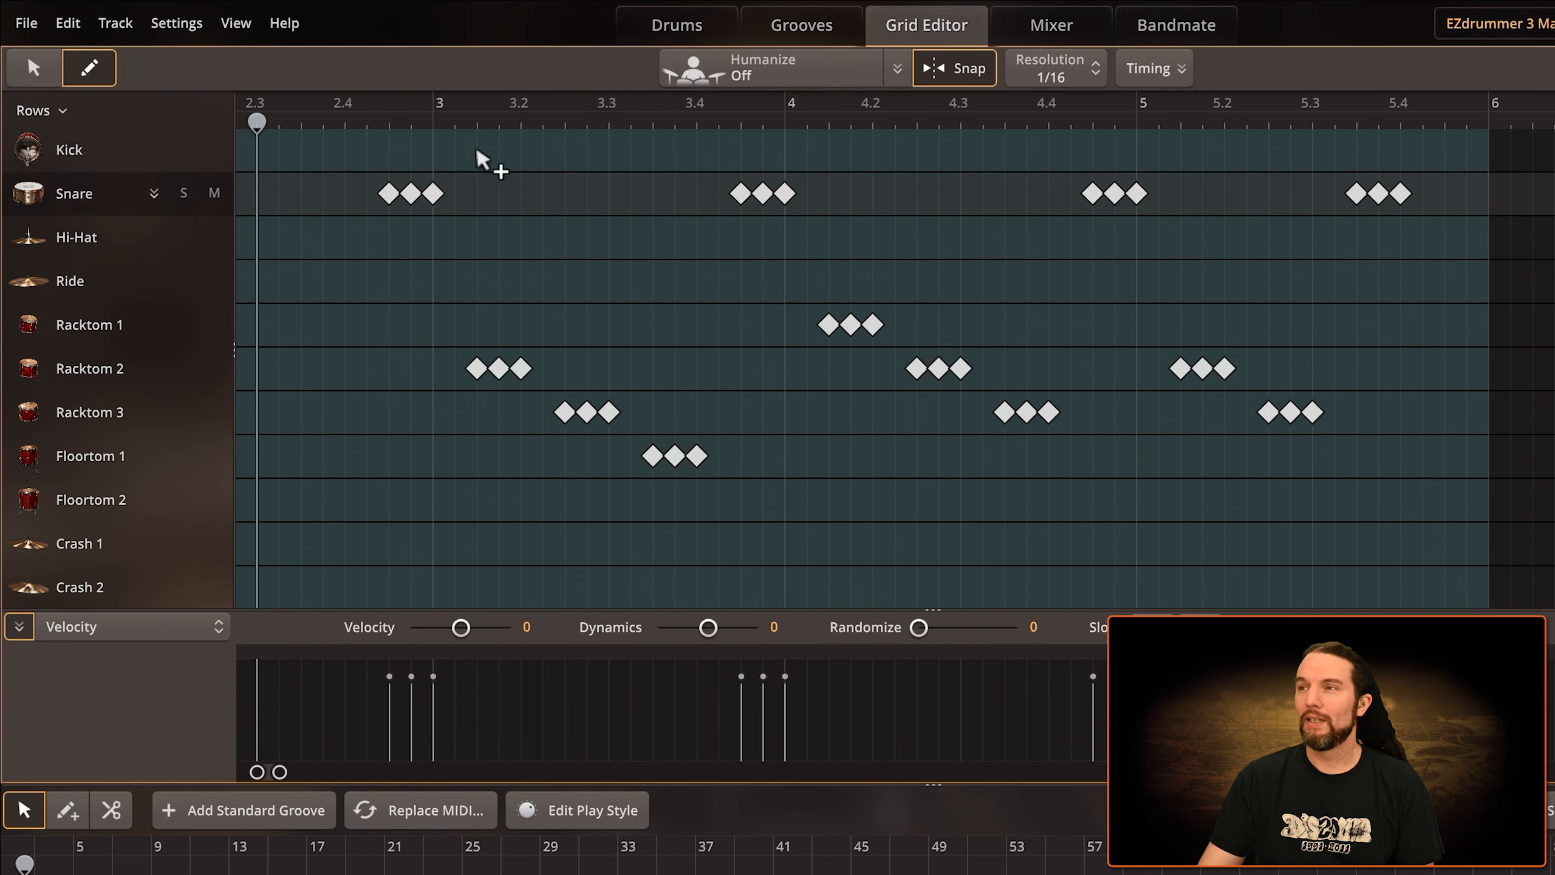
left_click(1423, 195)
left_click(1444, 195)
left_click(1466, 195)
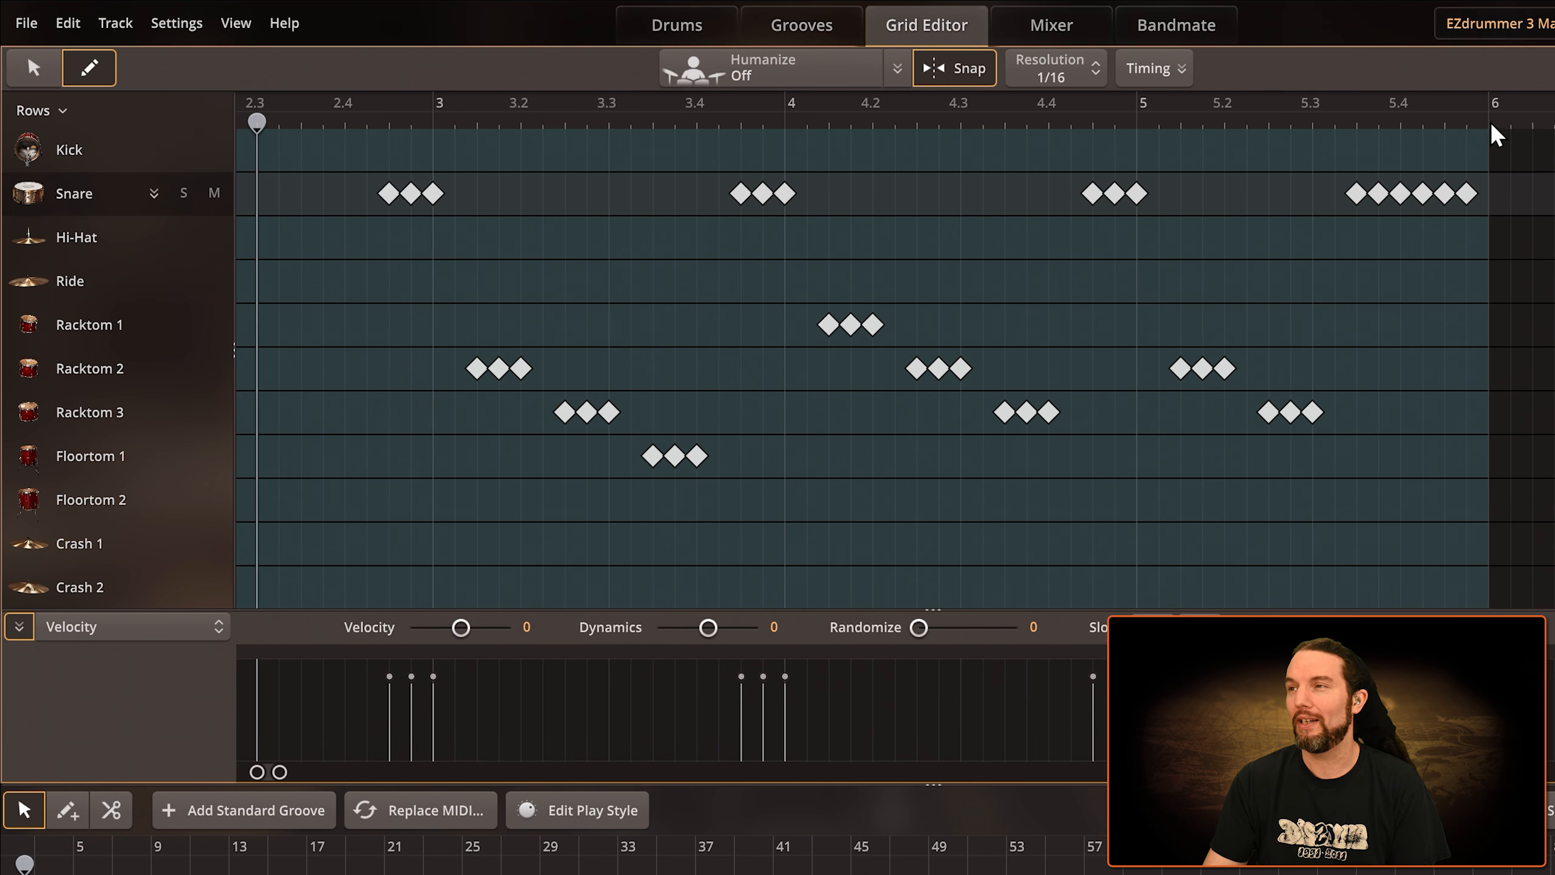
Add a Crash 1 hit and a Kick hit at the start of bar 6 and play the pattern
scroll(1490, 392, "down", 2)
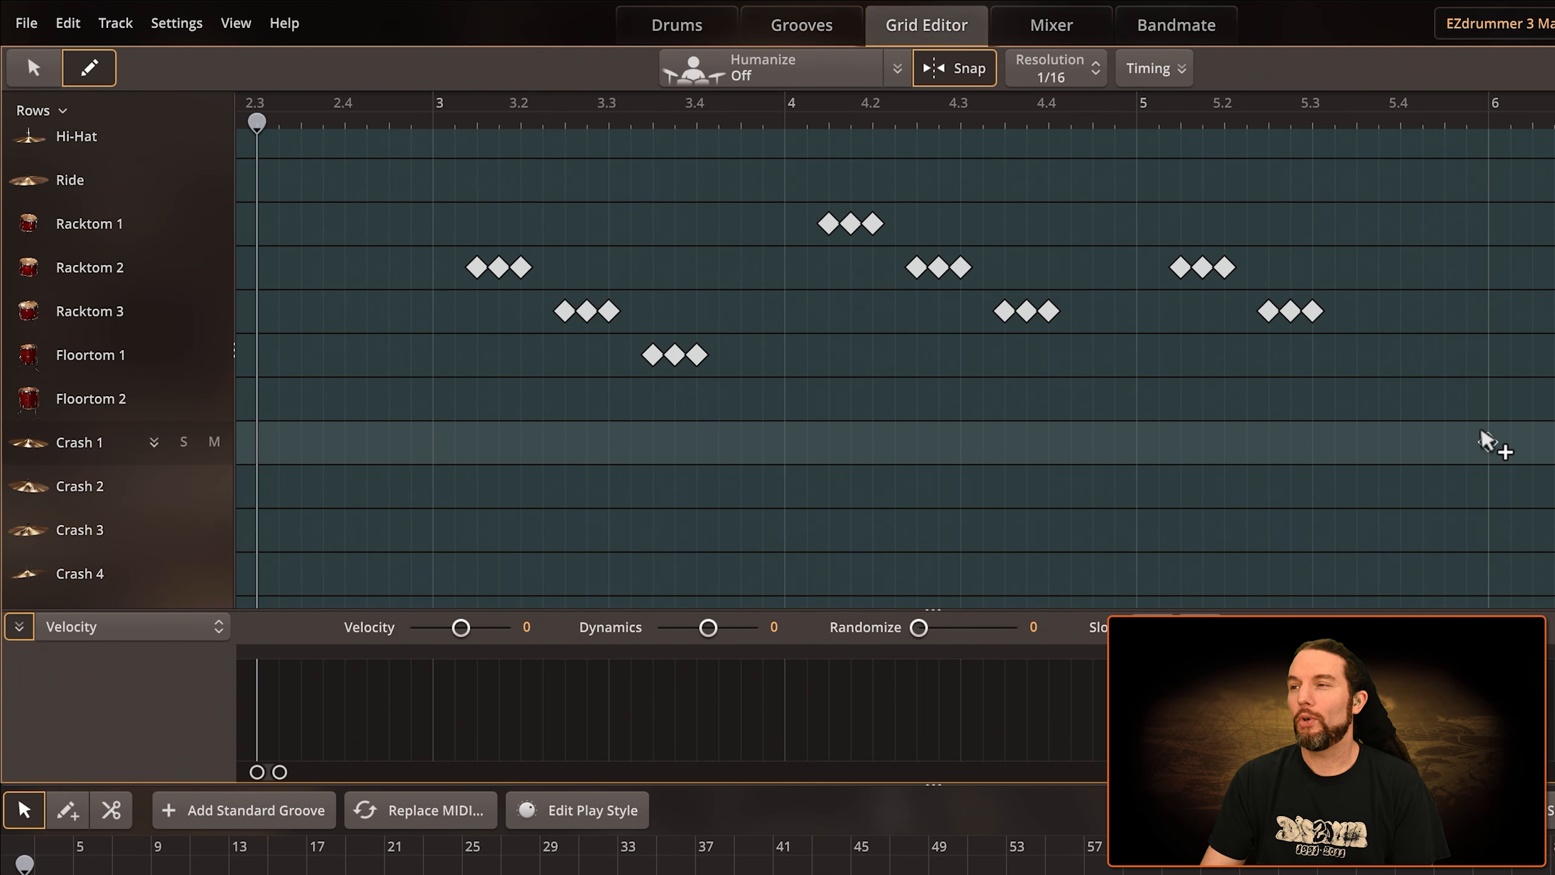
left_click(1487, 443)
scroll(1384, 430, "up", 2)
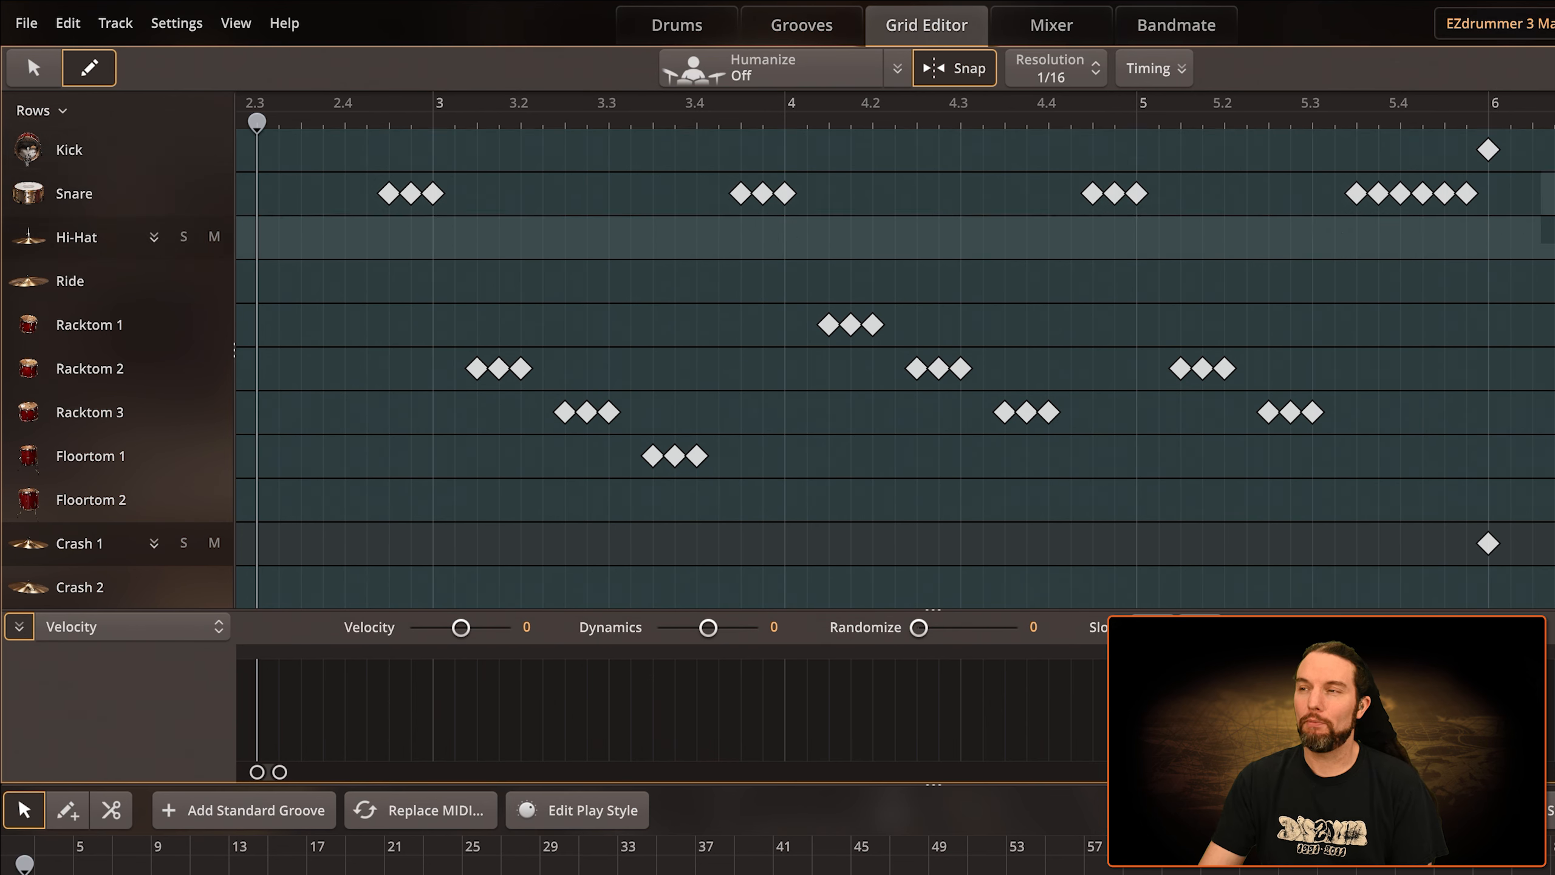
key("space")
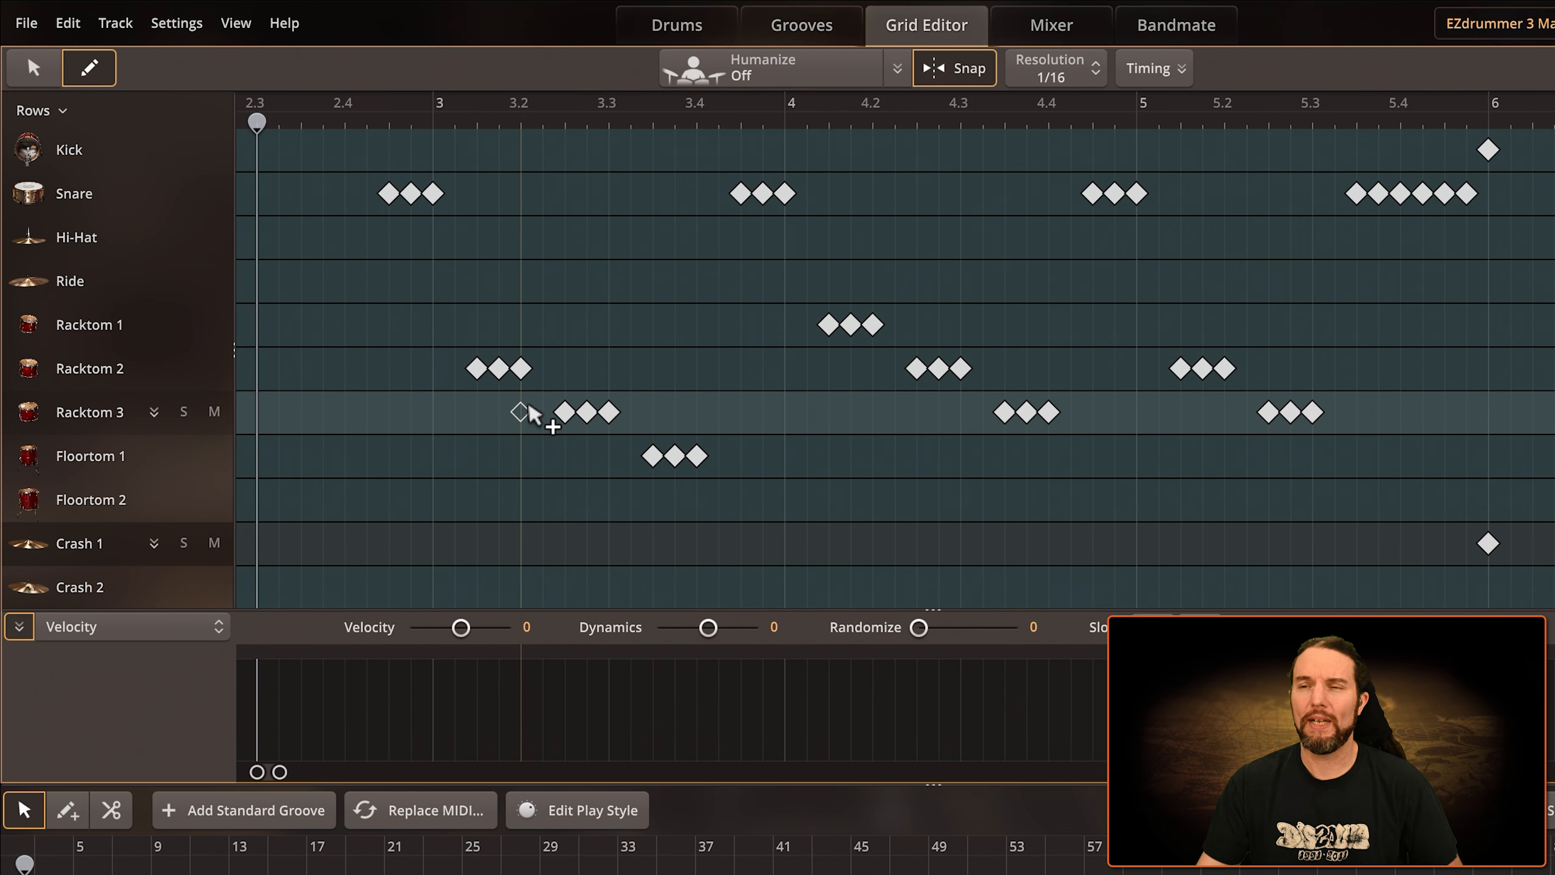
Switch to the selection tool, select the first two notes of each snare and tom group in the first run, and clear the selection
left_click(37, 69)
left_click_drag(315, 175, 406, 218)
left_click_drag(491, 390, 680, 475)
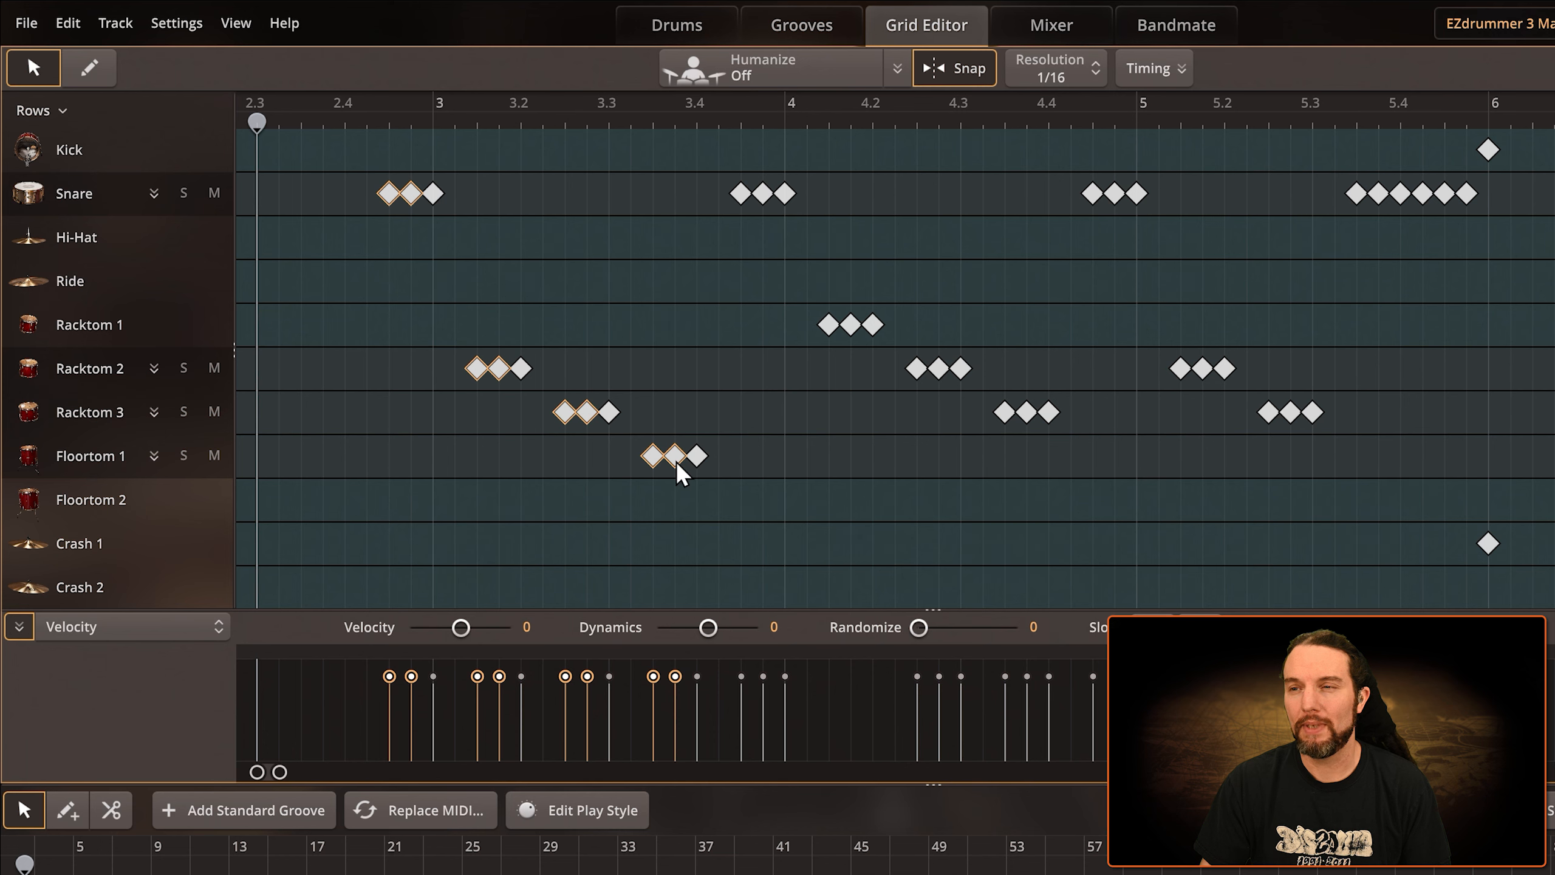
left_click(590, 329)
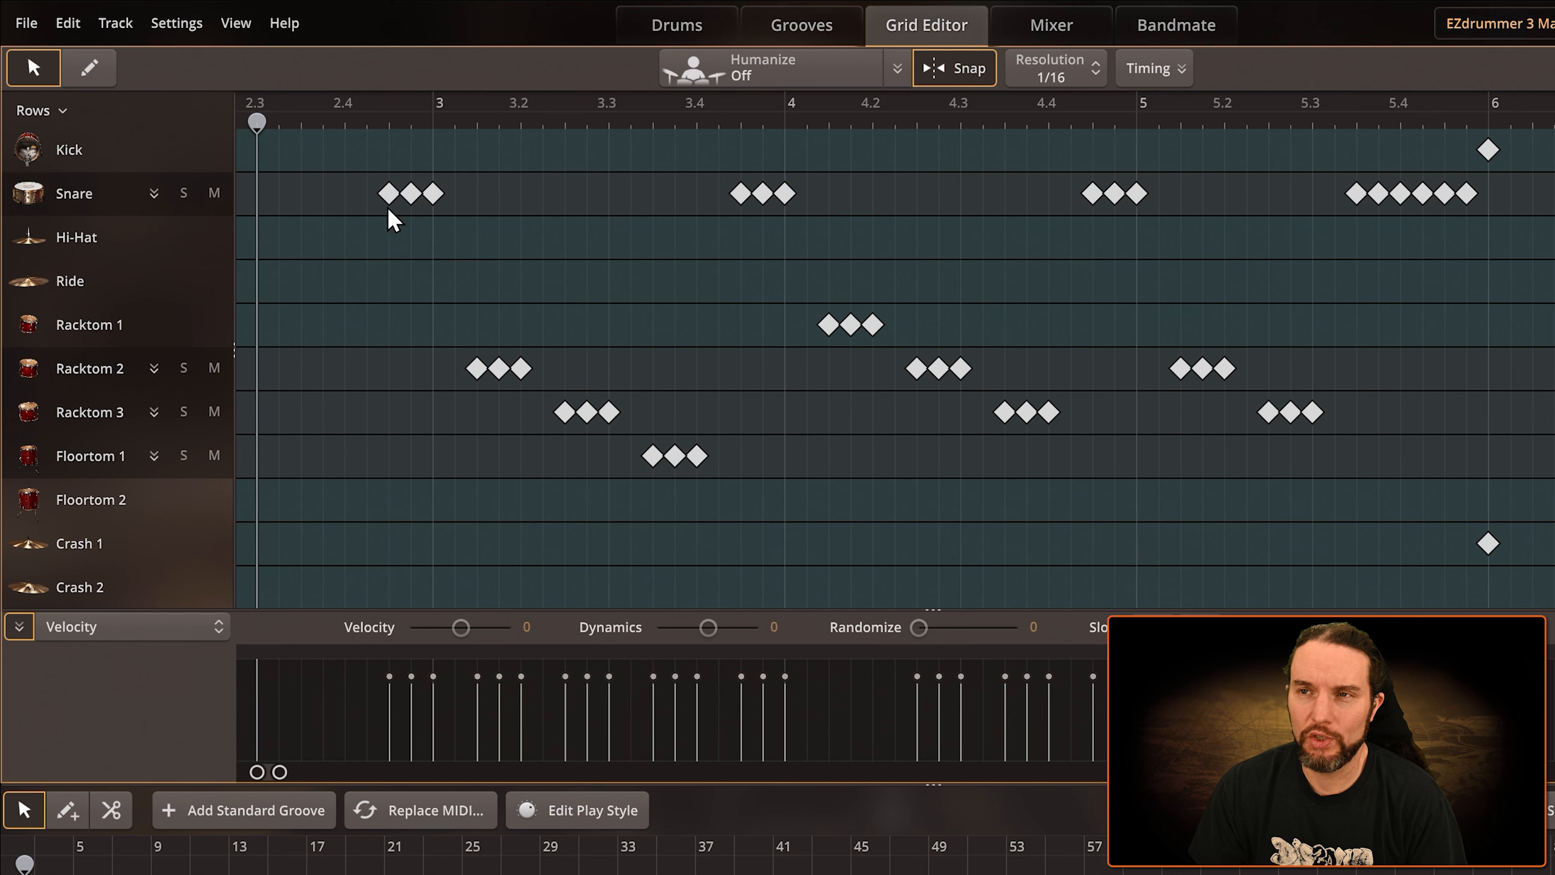
left_click_drag(338, 158, 466, 235)
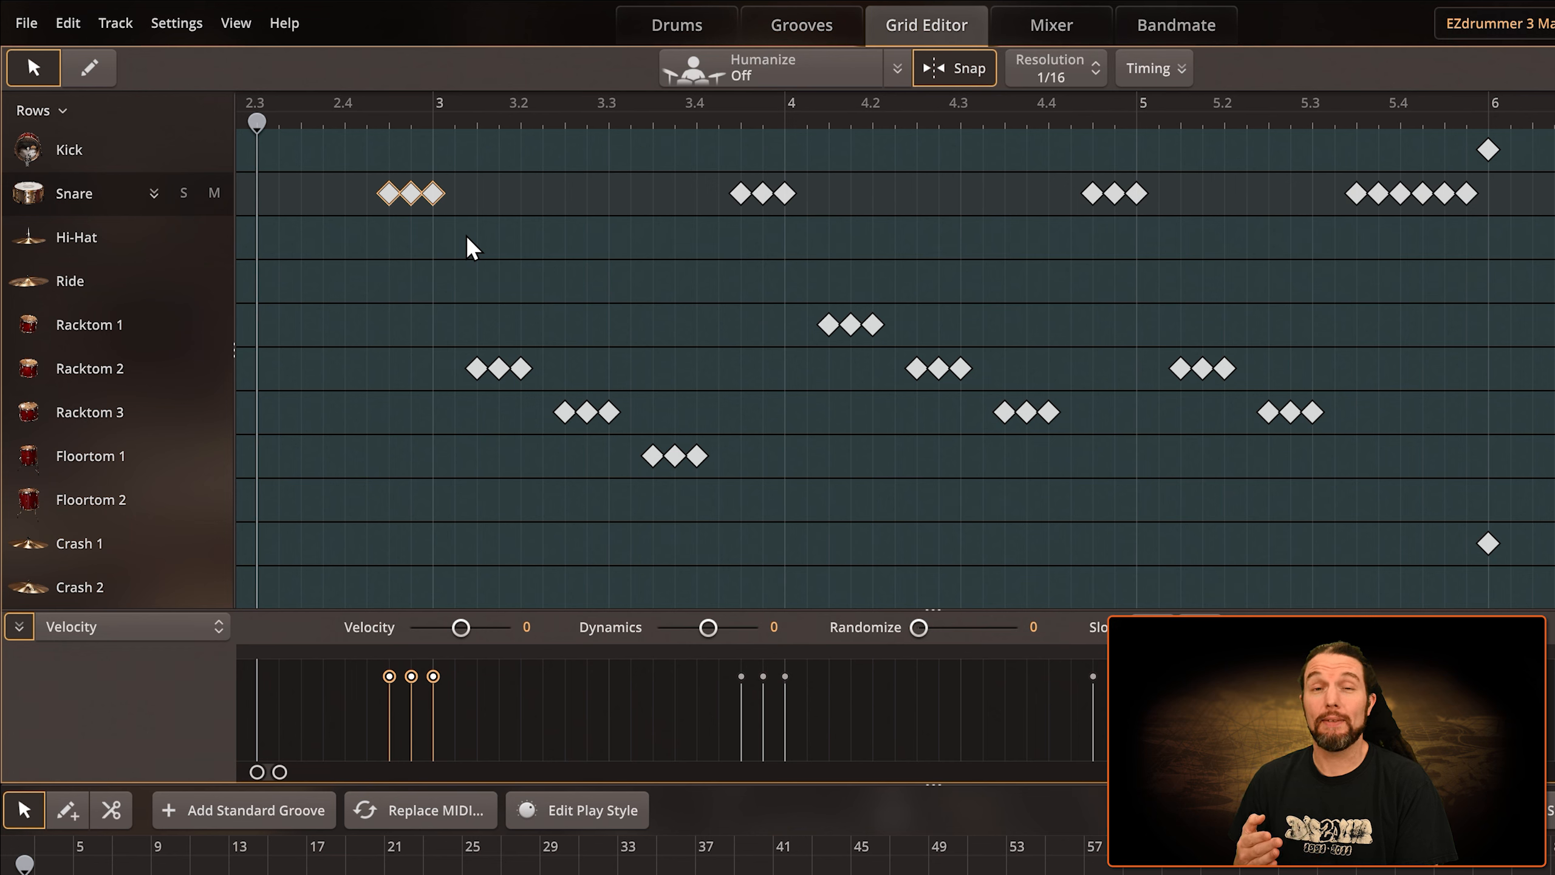
left_click(475, 272)
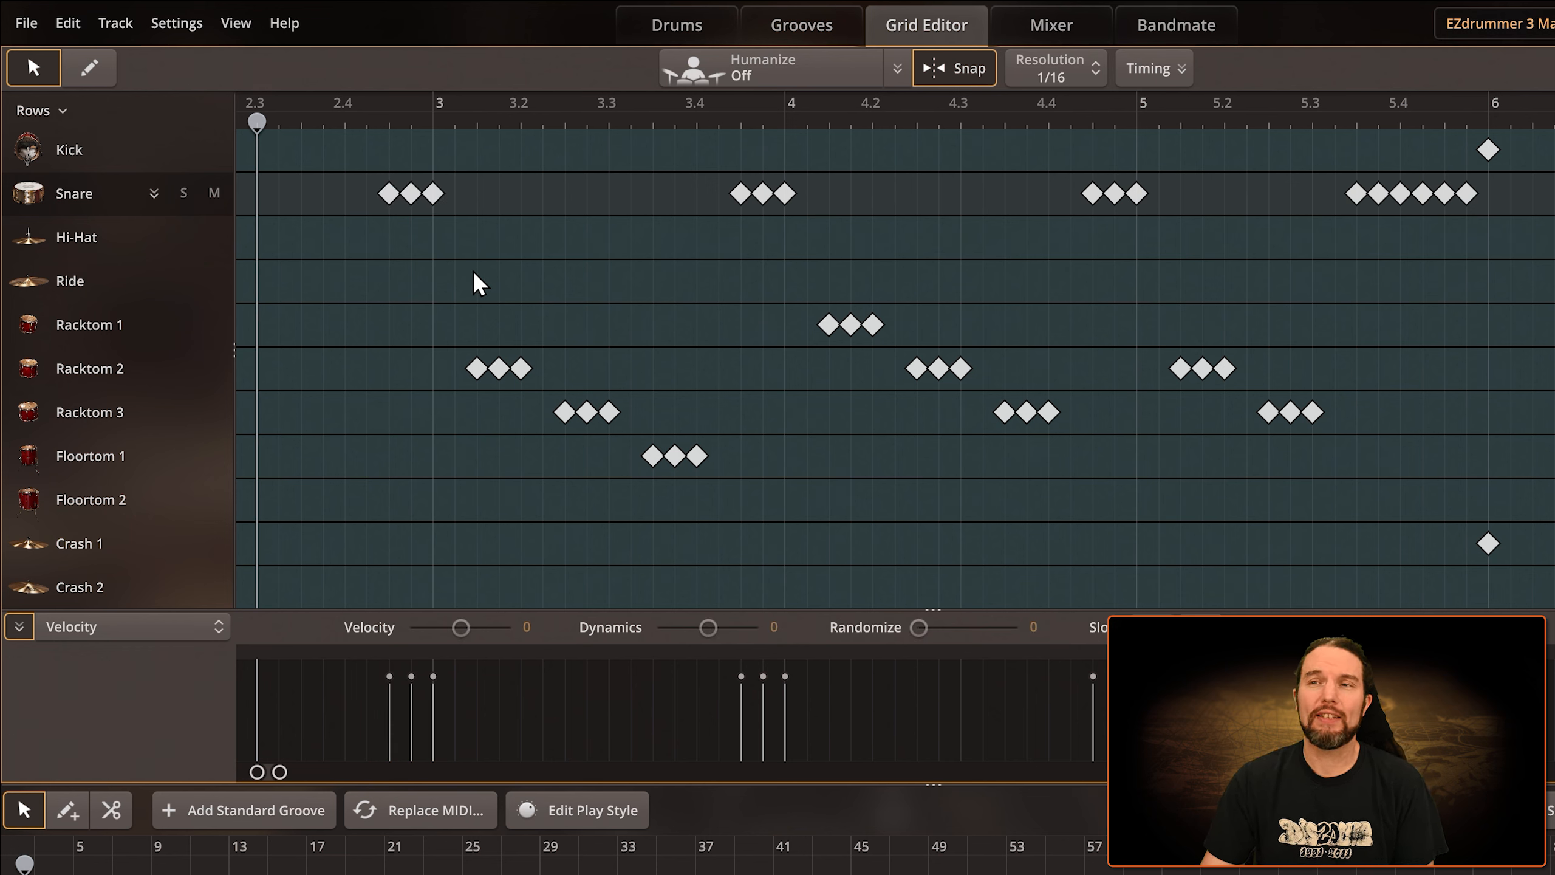
left_click_drag(558, 269, 555, 268)
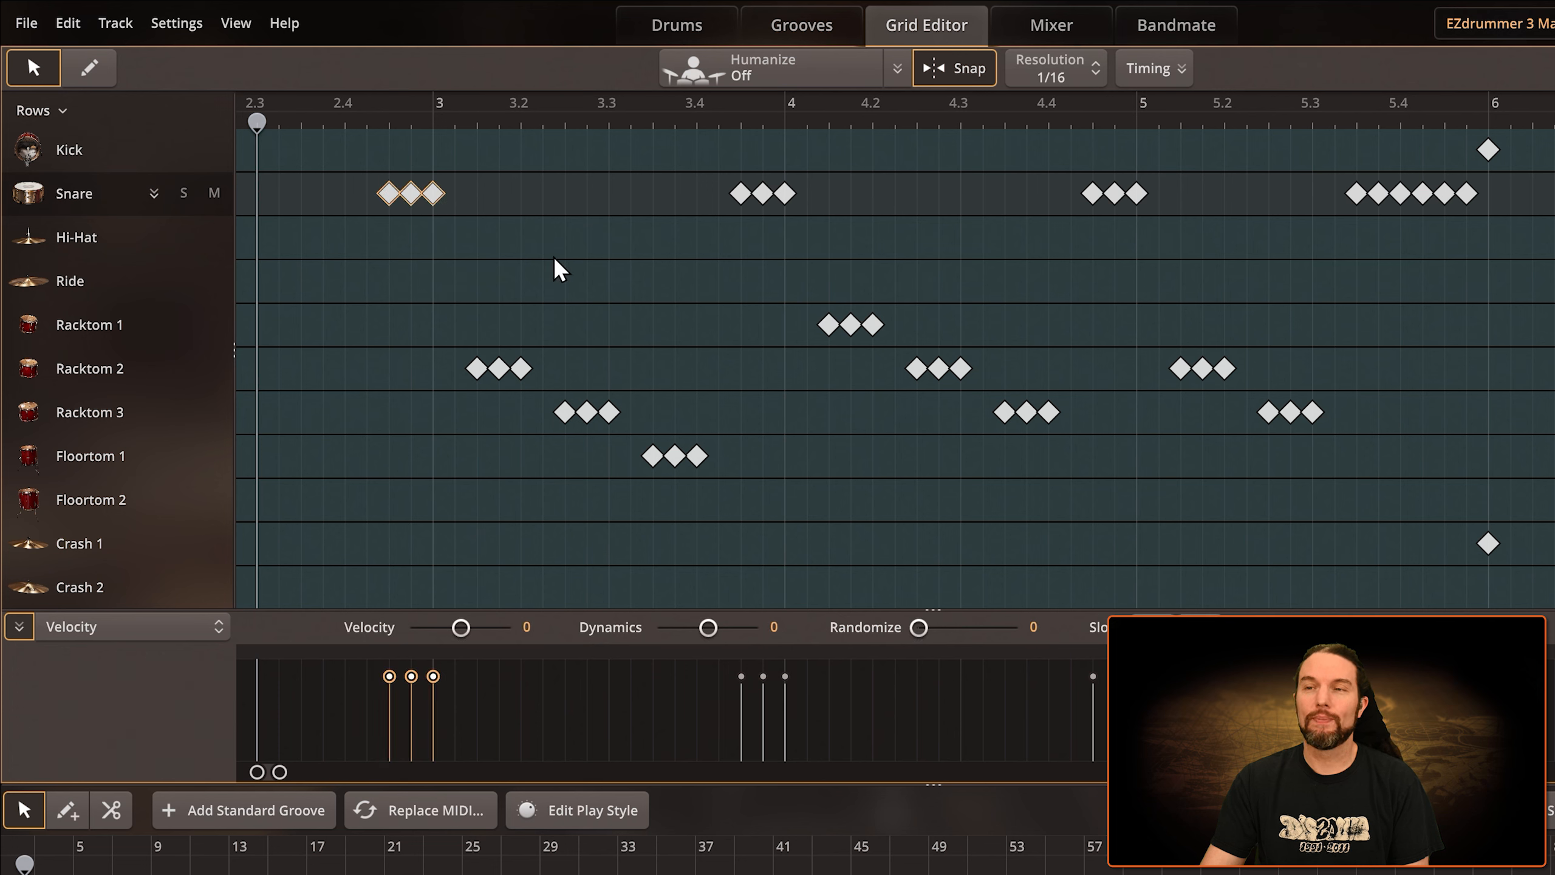
left_click_drag(434, 321, 783, 552)
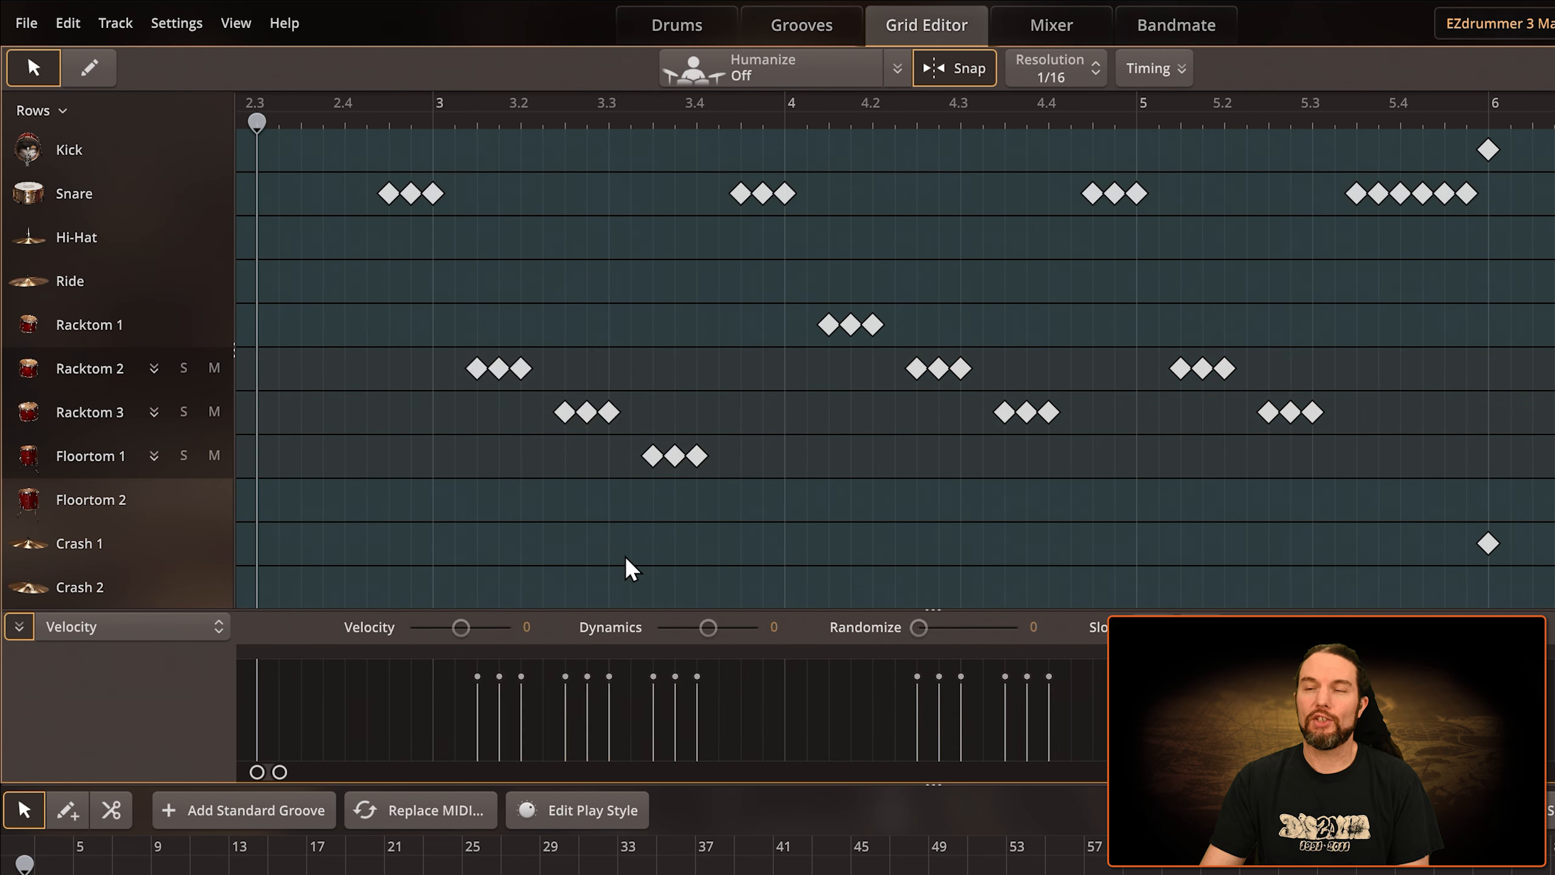
left_click_drag(428, 320, 649, 451)
left_click(556, 353)
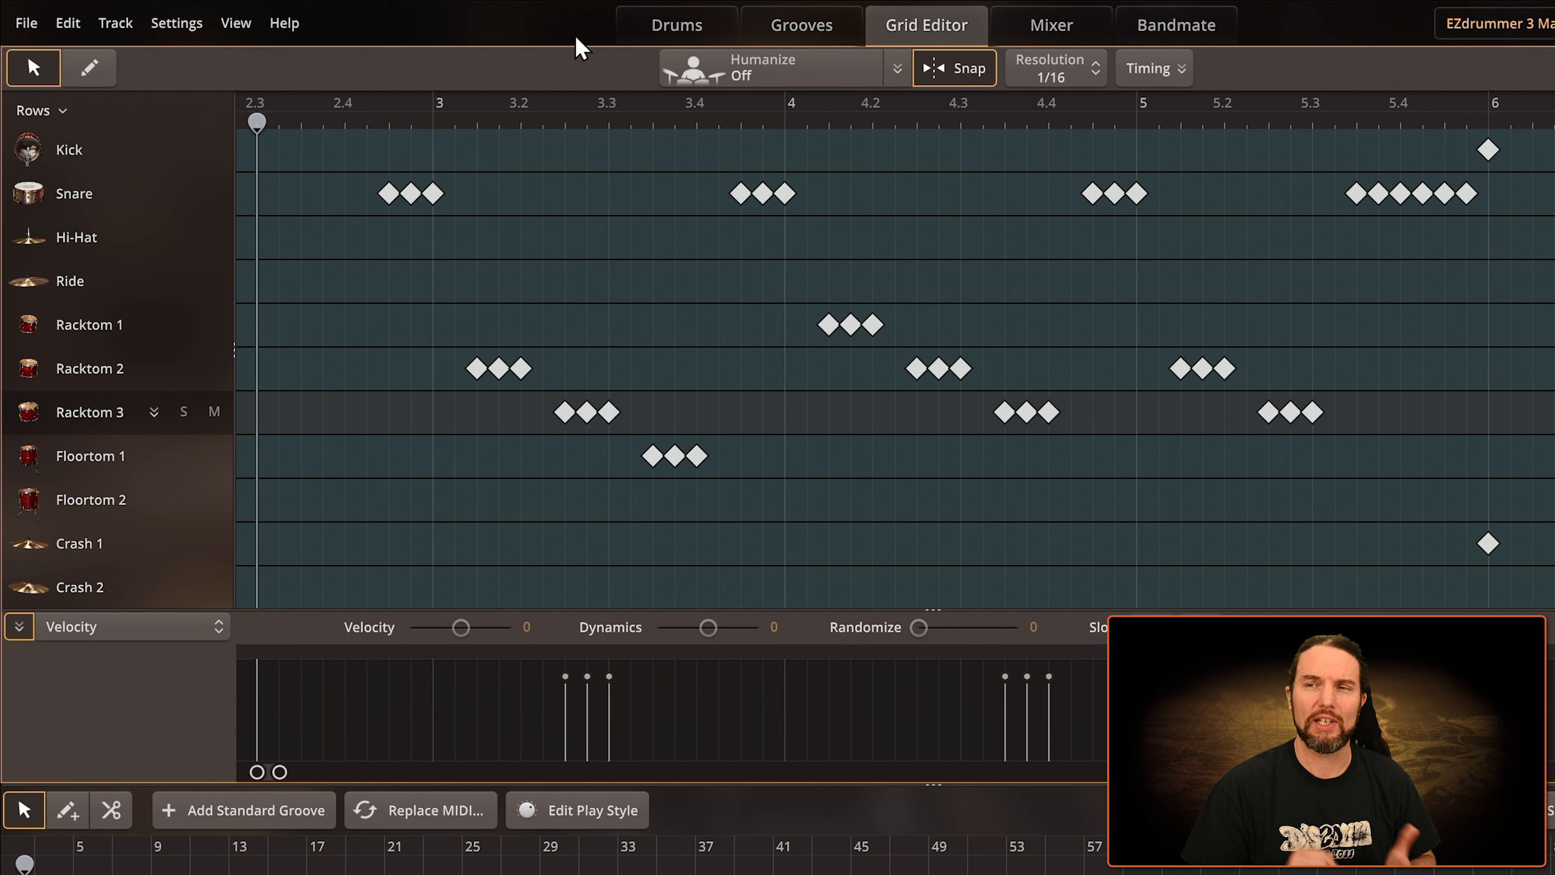
left_click_drag(368, 178, 395, 215)
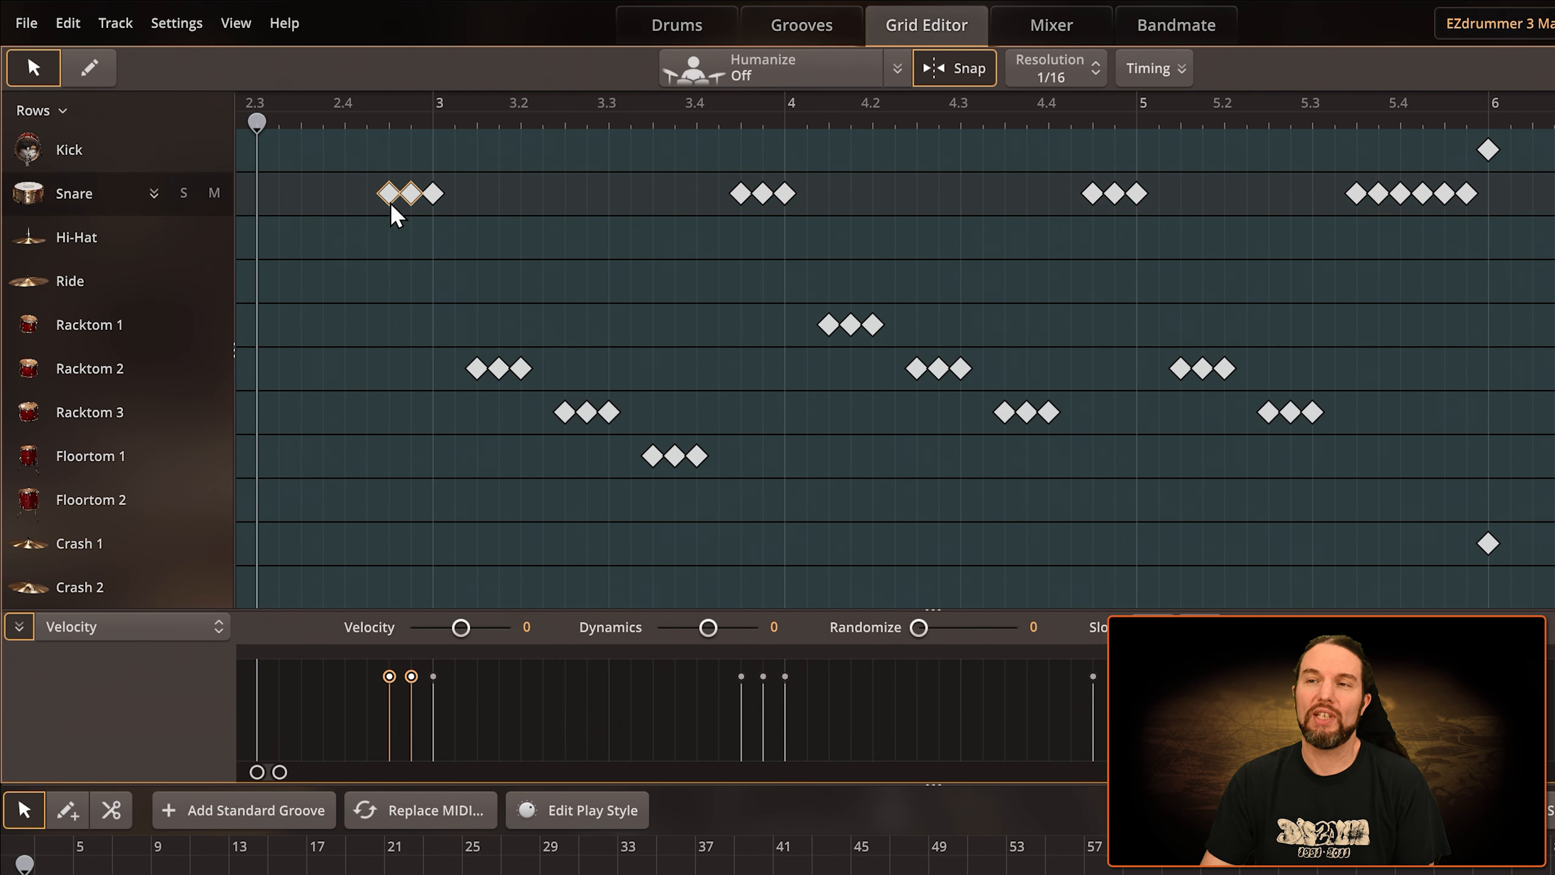
left_click(438, 200)
left_click_drag(371, 175, 418, 216)
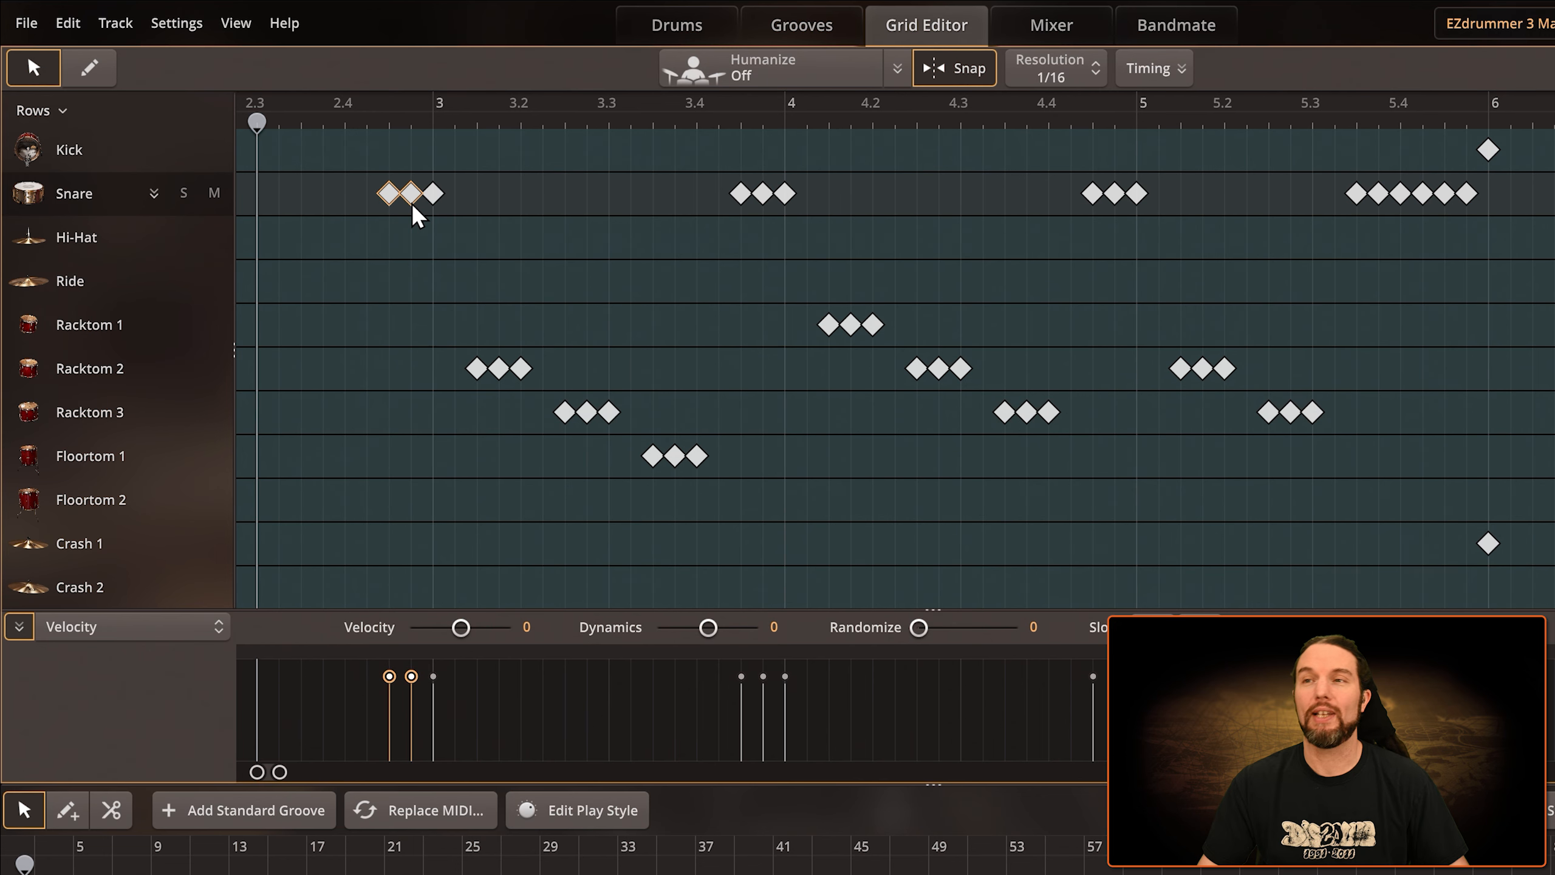
Slope the starting velocity down by 24 on the first snare group, and similarly on the Racktom 2, Racktom 3 and Floortom 1 groups in bar 3
left_click_drag(358, 176, 531, 253)
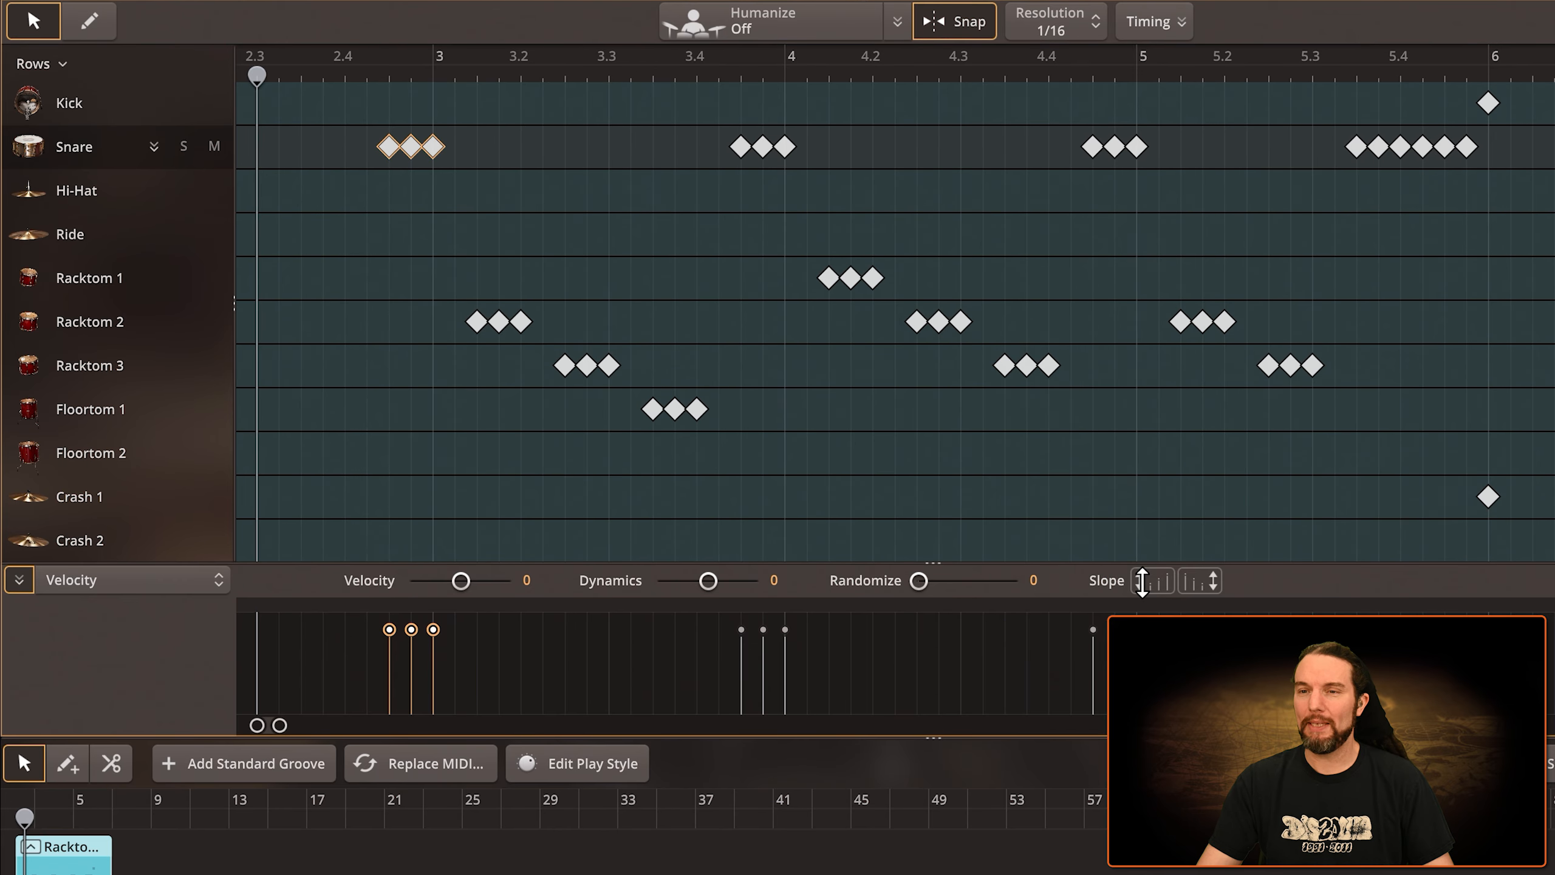
left_click_drag(1141, 628, 1141, 647)
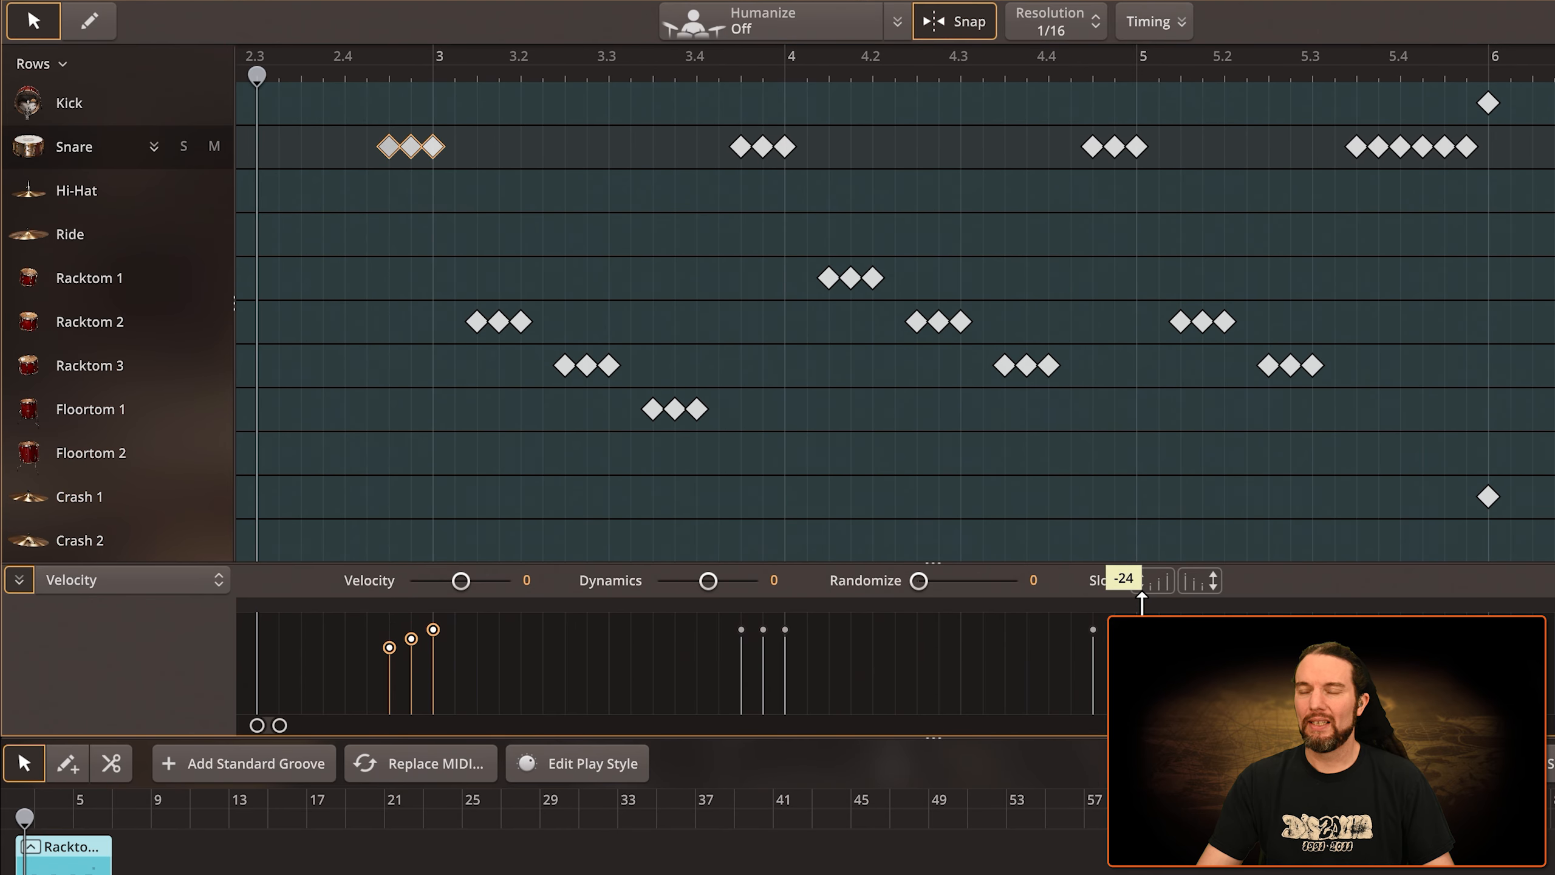
left_click_drag(443, 309, 533, 340)
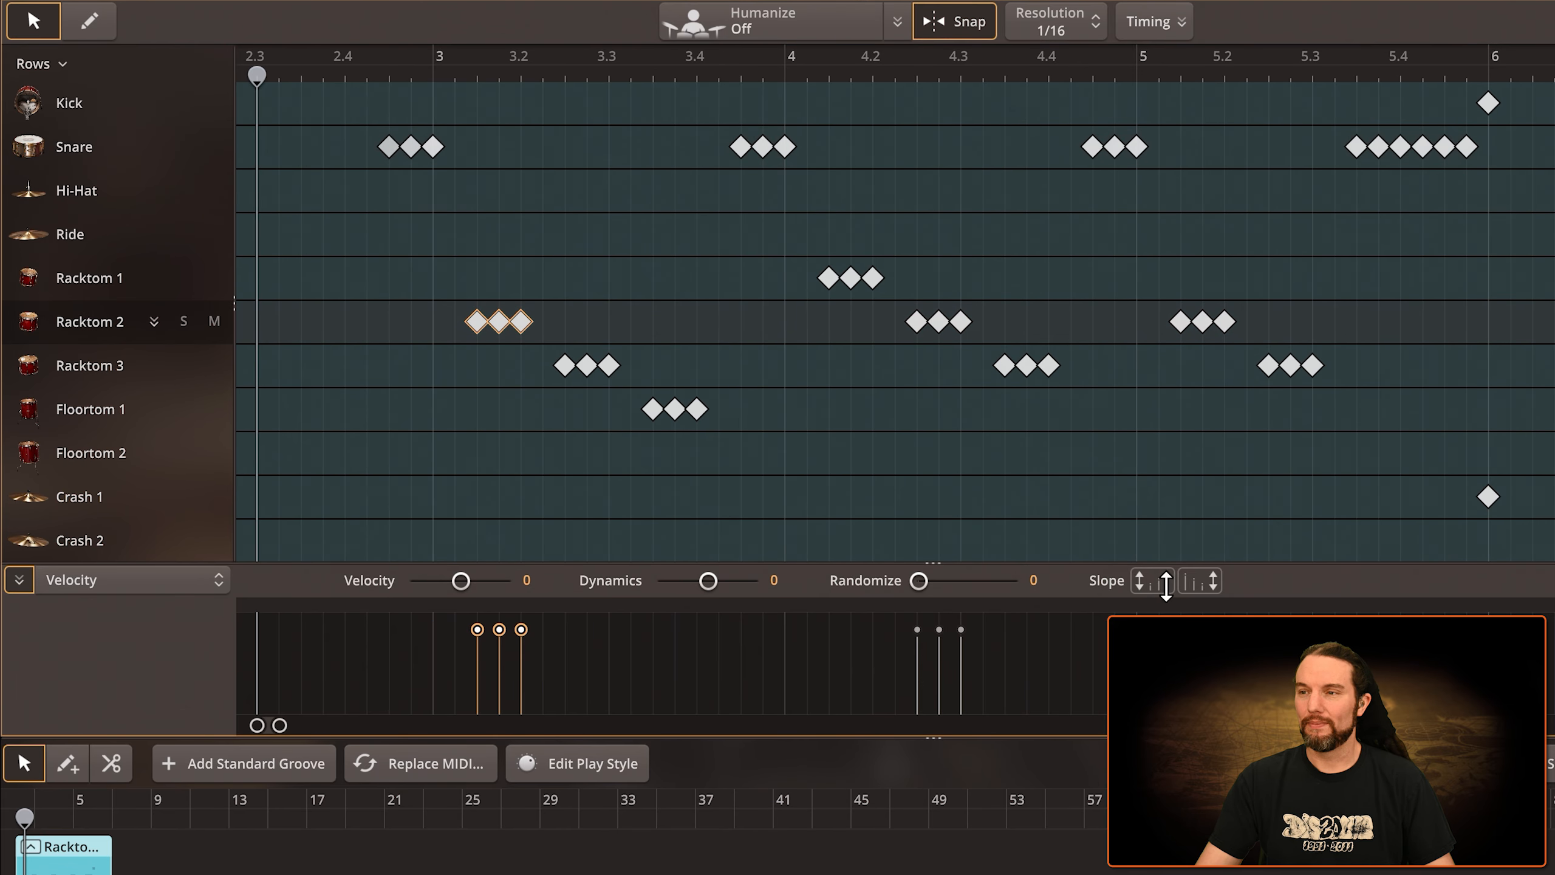
left_click_drag(1166, 585, 1166, 605)
left_click_drag(552, 345, 616, 382)
left_click_drag(1147, 584, 1149, 601)
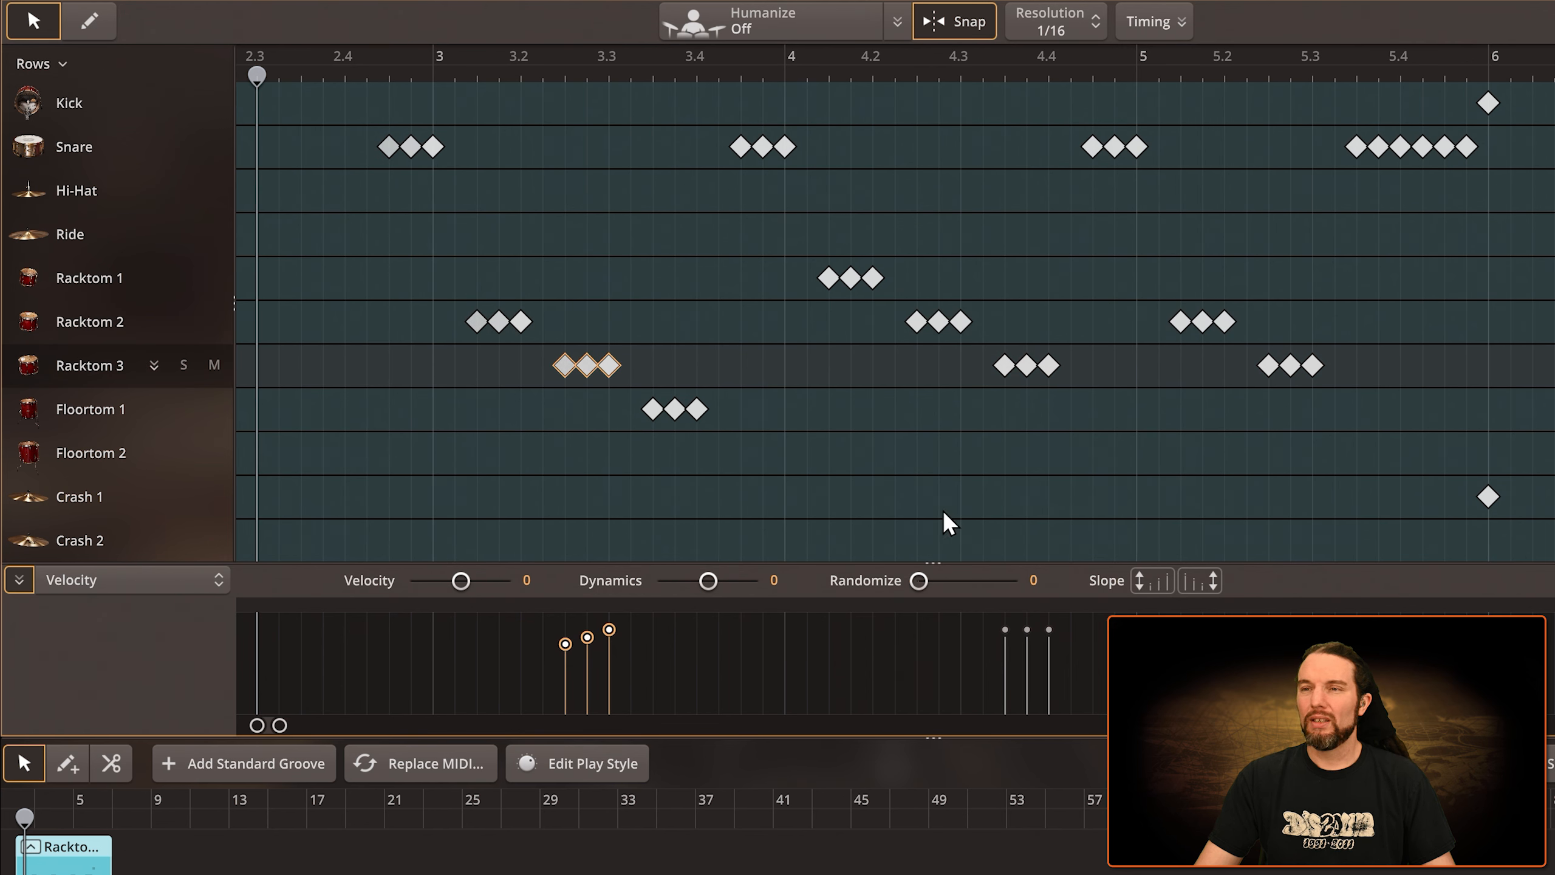
left_click_drag(641, 383, 713, 429)
left_click_drag(1146, 582, 1146, 603)
Slope the starting velocities down on the snare group leading into bar 4 and on its Racktom 1, Racktom 2 and Racktom 3 groups
left_click_drag(725, 128, 814, 167)
left_click_drag(1139, 581, 1137, 595)
left_click_drag(794, 238, 899, 304)
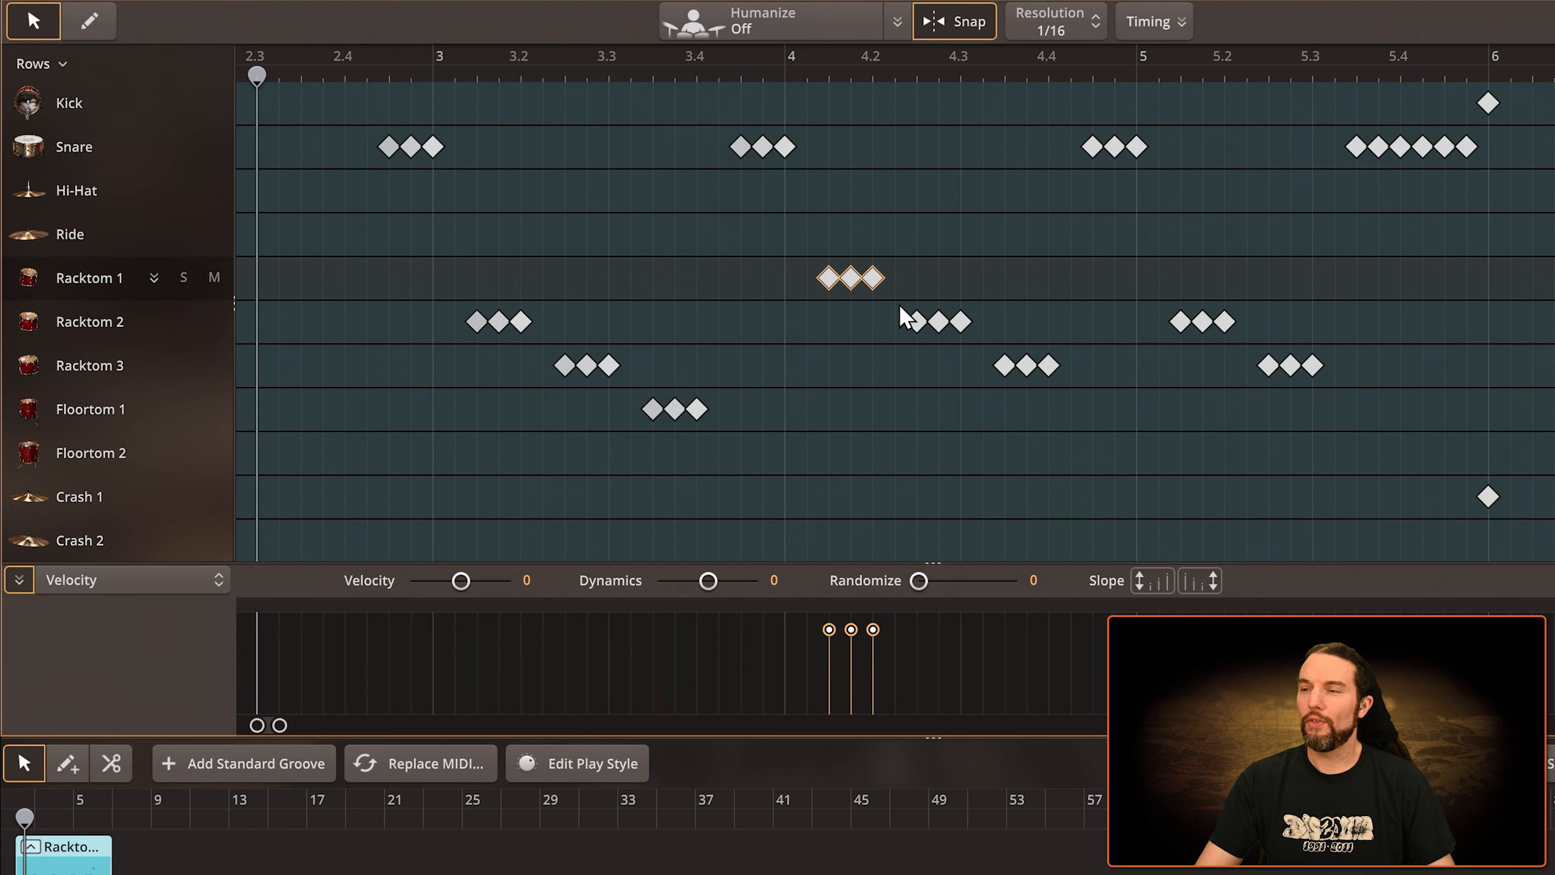
left_click_drag(1142, 577, 1148, 600)
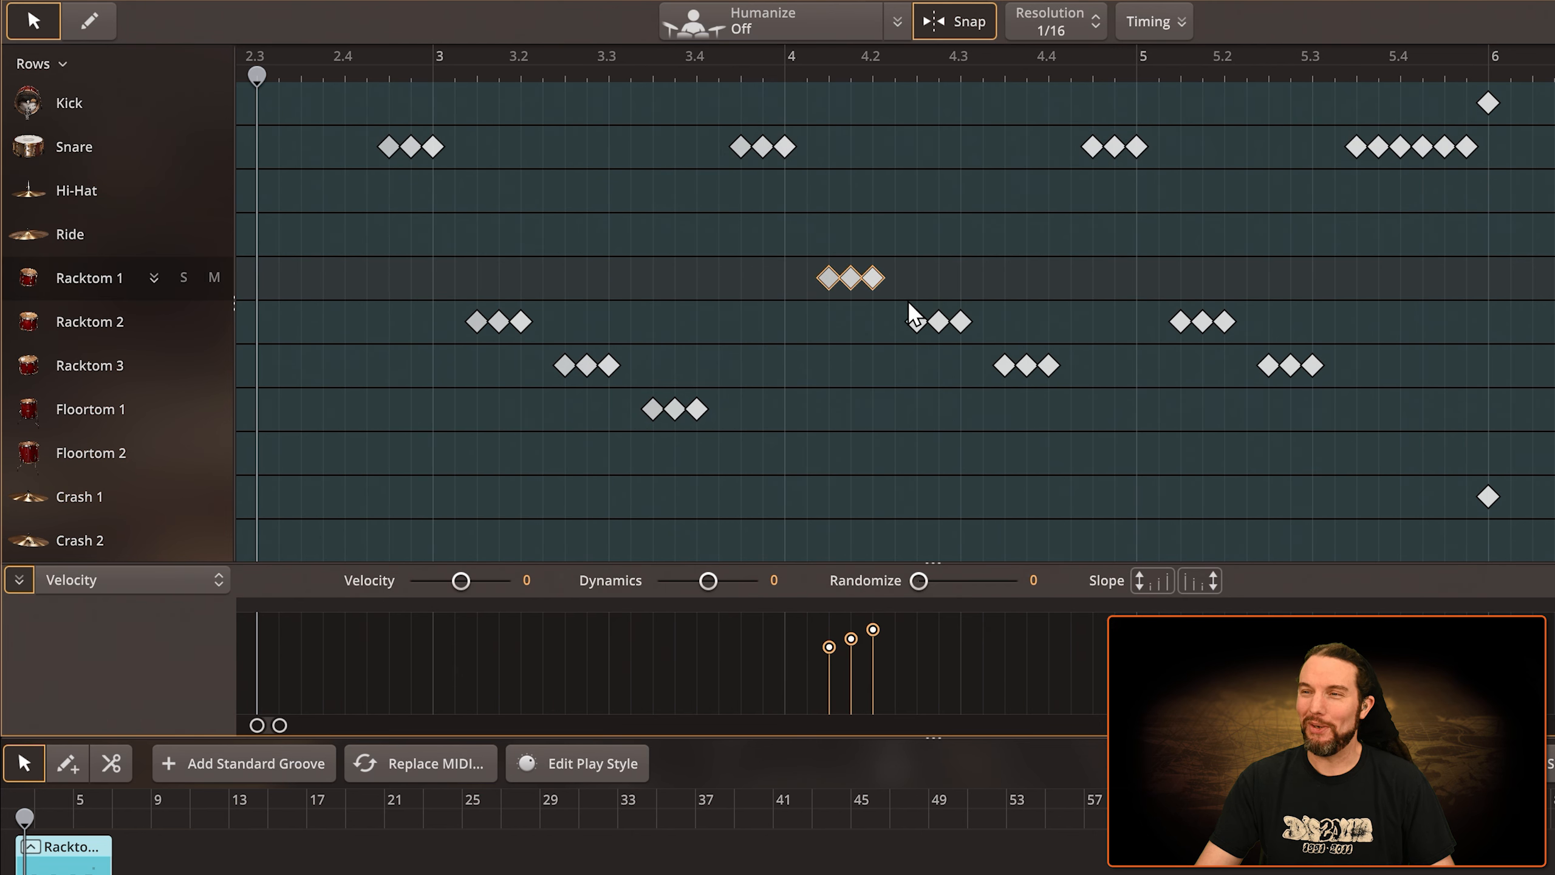
left_click_drag(905, 298, 987, 350)
left_click_drag(1140, 580, 1144, 597)
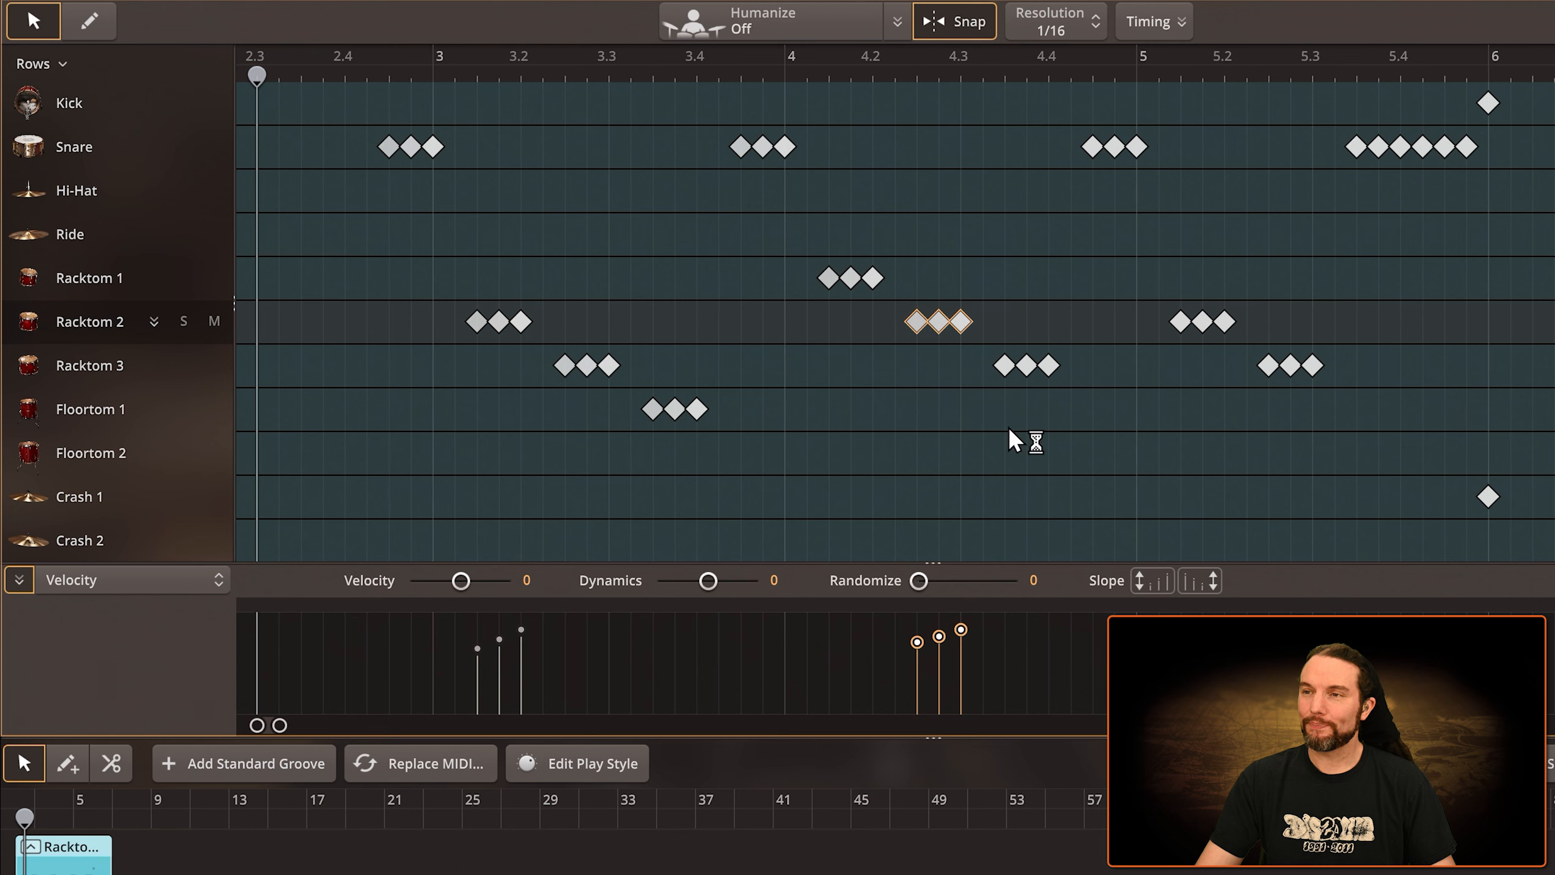
left_click_drag(984, 344, 1072, 392)
left_click_drag(1143, 580, 1154, 600)
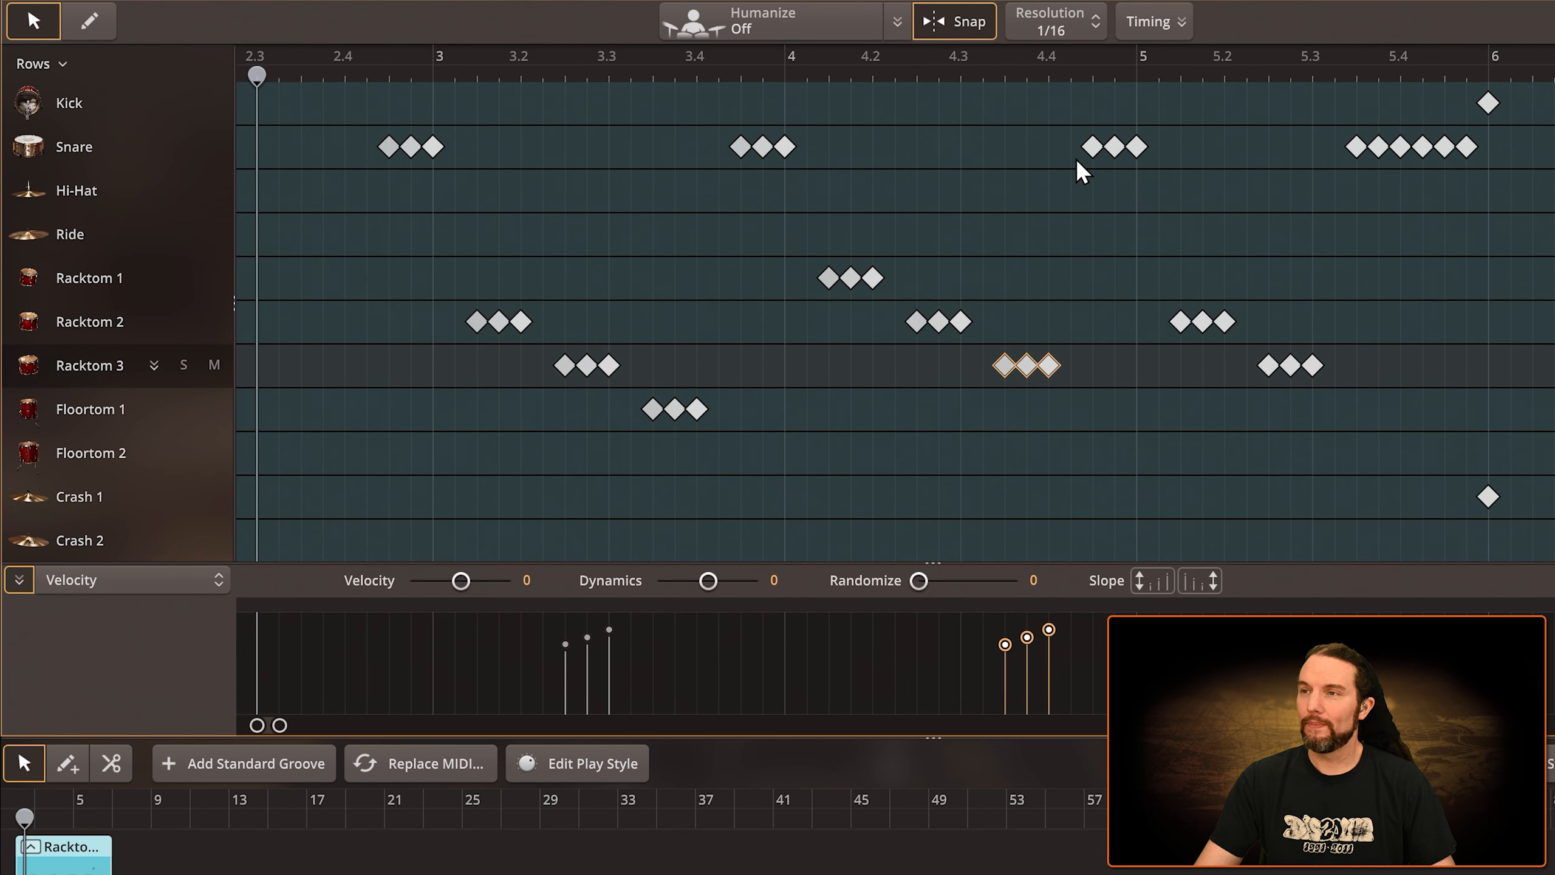
Slope the starting velocities down on the snare group leading into bar 5 and on its Racktom 2 and Racktom 3 groups
left_click_drag(1073, 126, 1159, 174)
left_click_drag(1142, 580, 1144, 598)
left_click_drag(1143, 269, 1232, 364)
left_click_drag(1143, 580, 1144, 598)
left_click_drag(1242, 337, 1330, 398)
left_click_drag(1143, 580, 1144, 599)
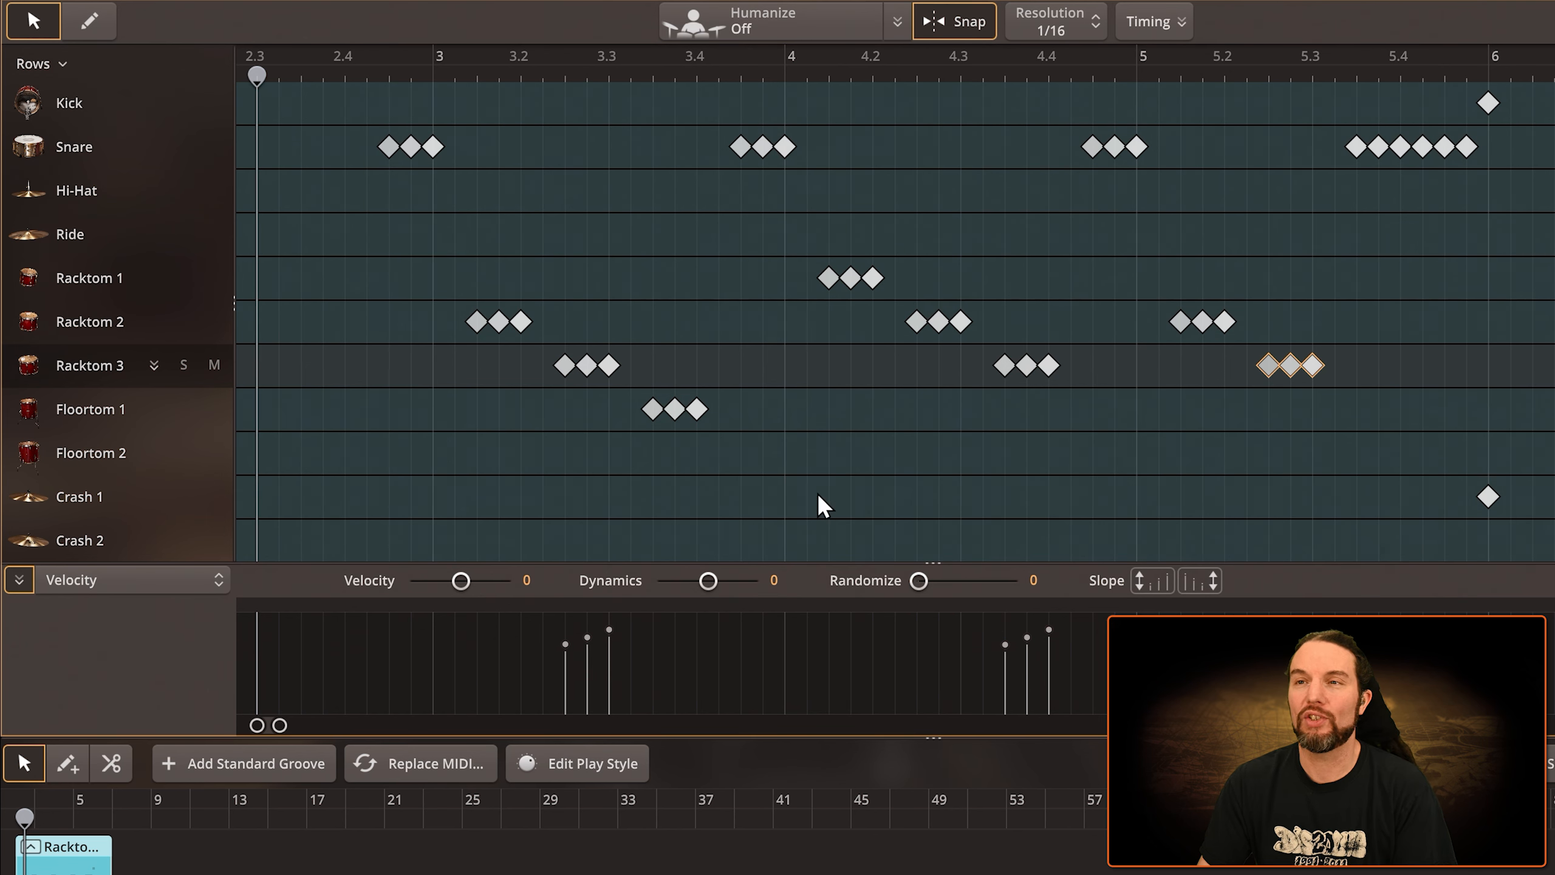
Examine the first snare group's velocities by selecting its third note and its first two notes
left_click_drag(323, 145, 453, 164)
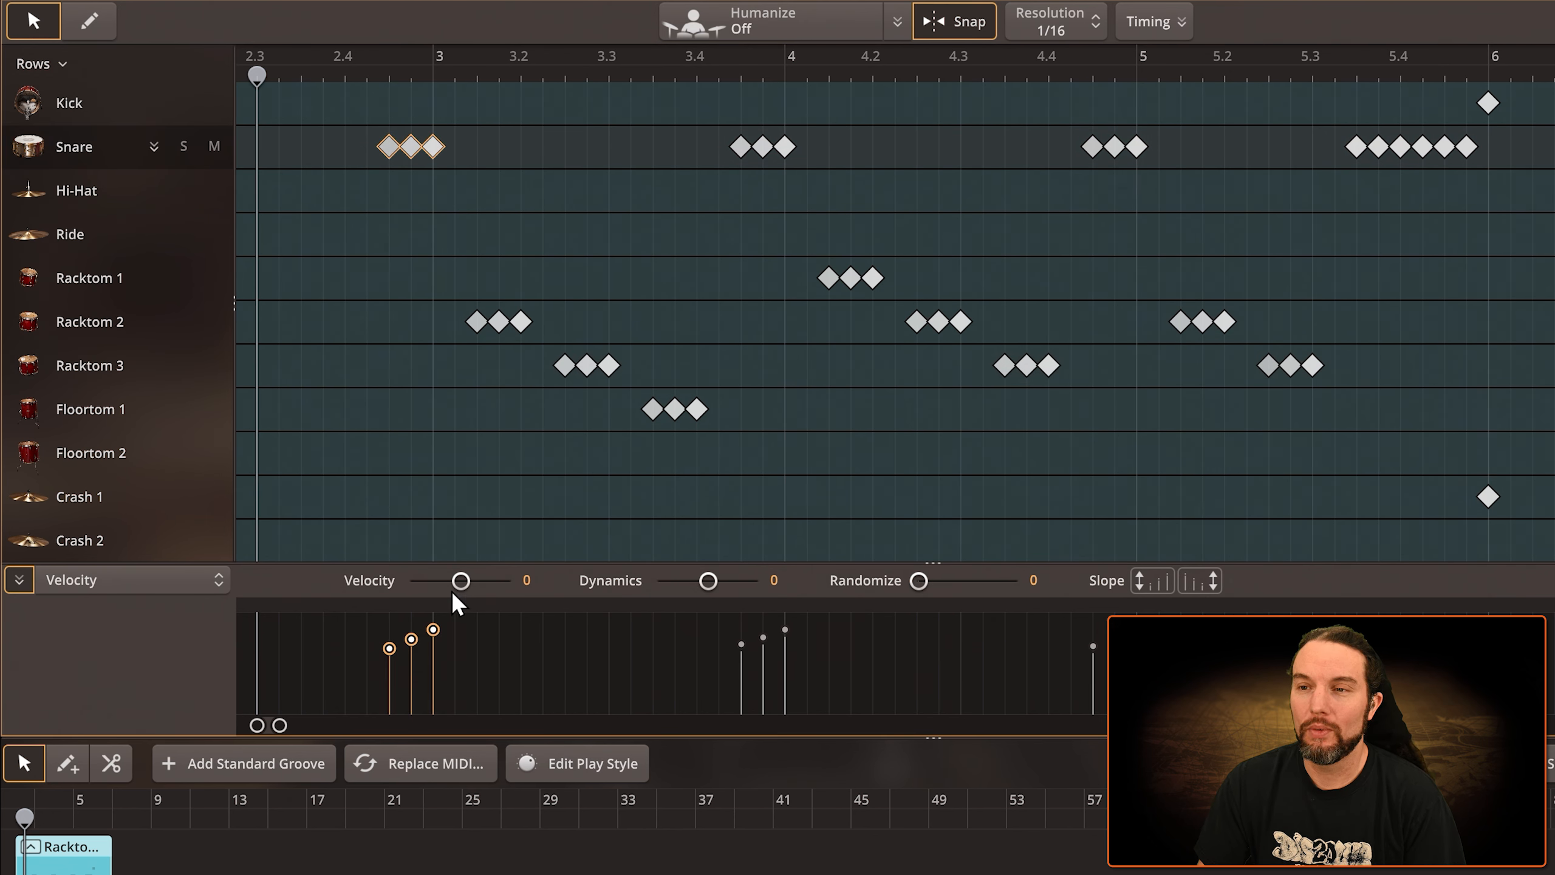
left_click(420, 541)
left_click(434, 148)
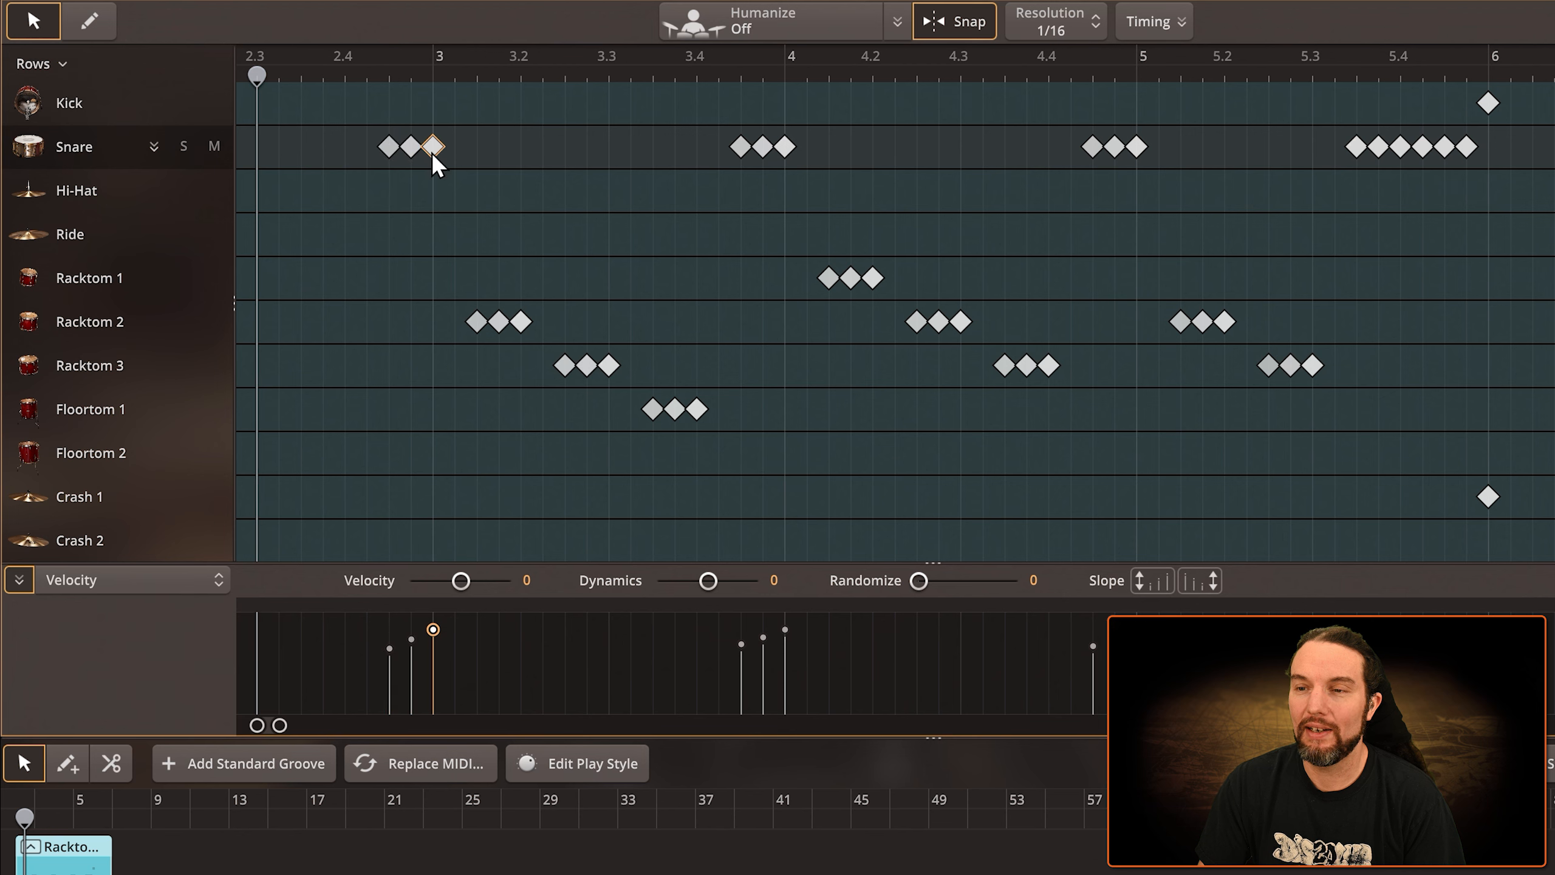
left_click_drag(369, 622, 427, 671)
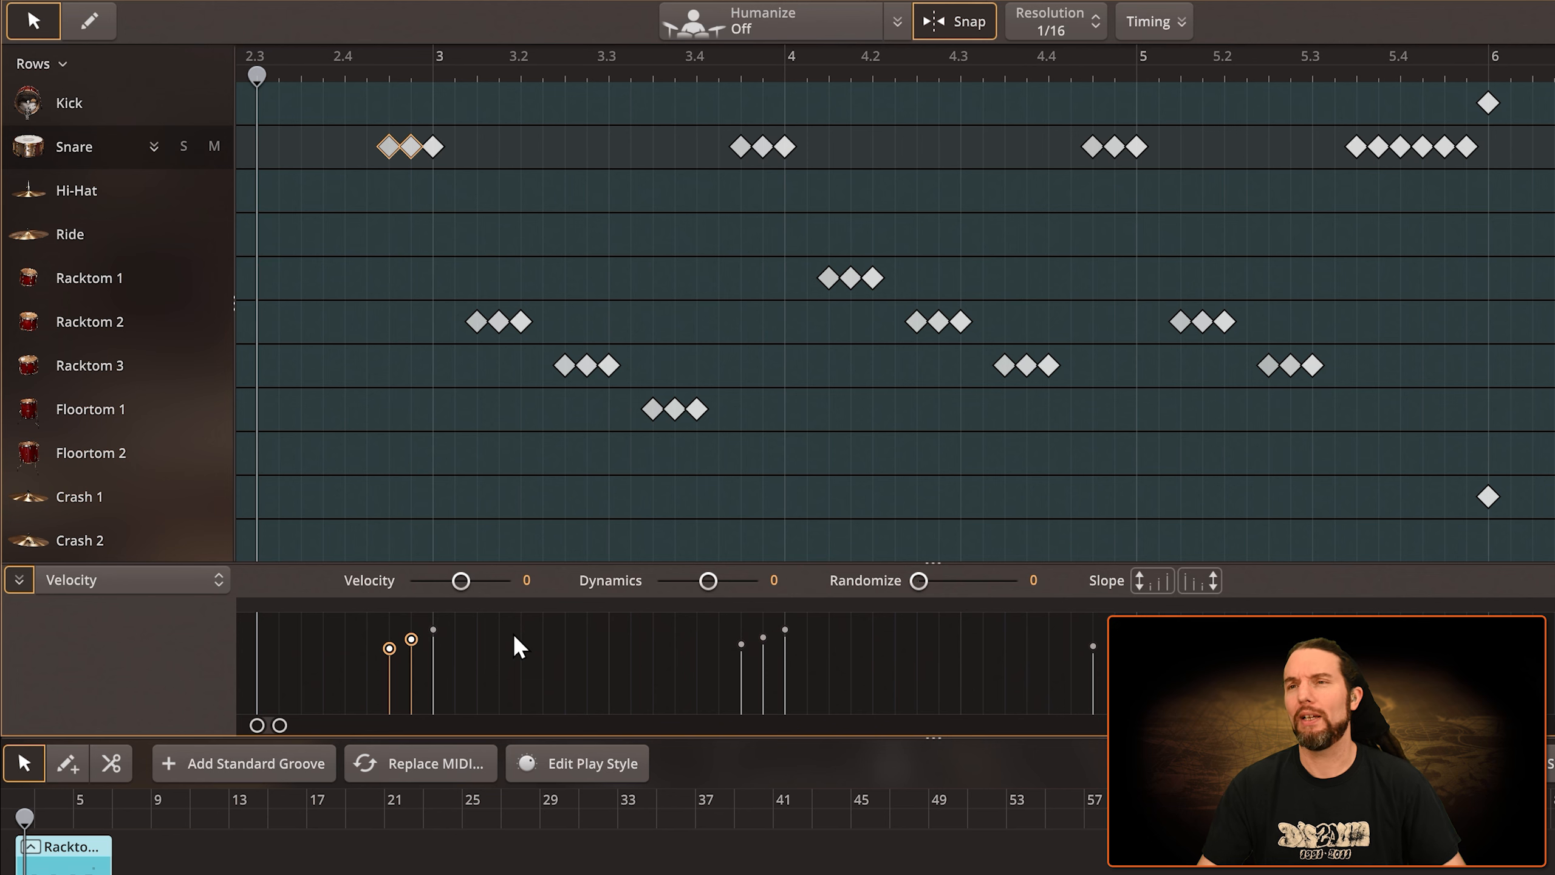
Select the first snare triplet to examine its velocities, deselect it and play the fill back from the start
left_click_drag(468, 669, 383, 617)
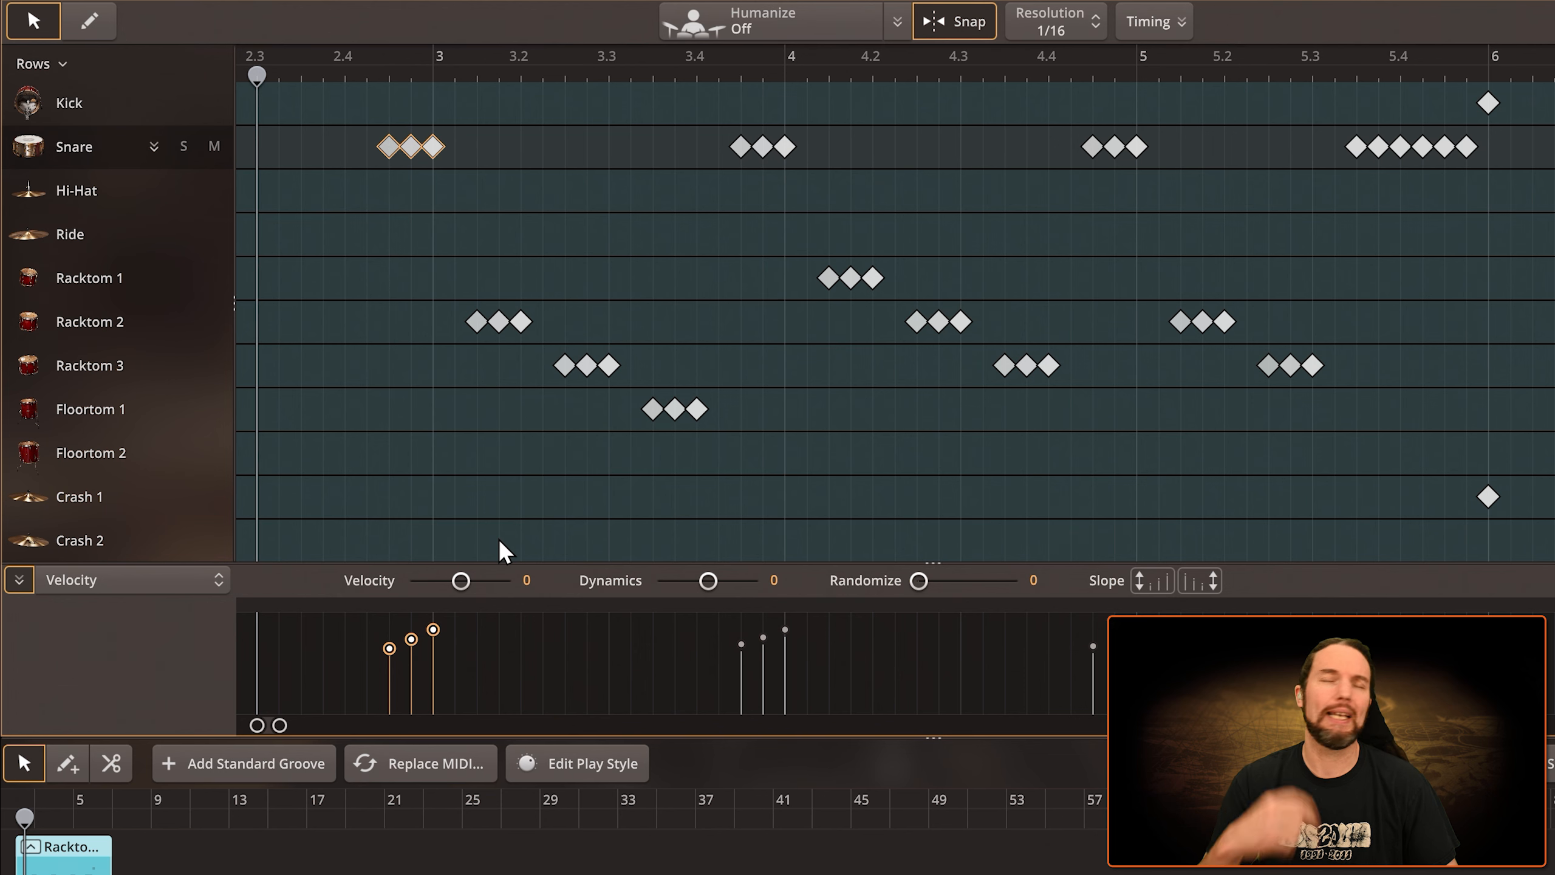
left_click(364, 214)
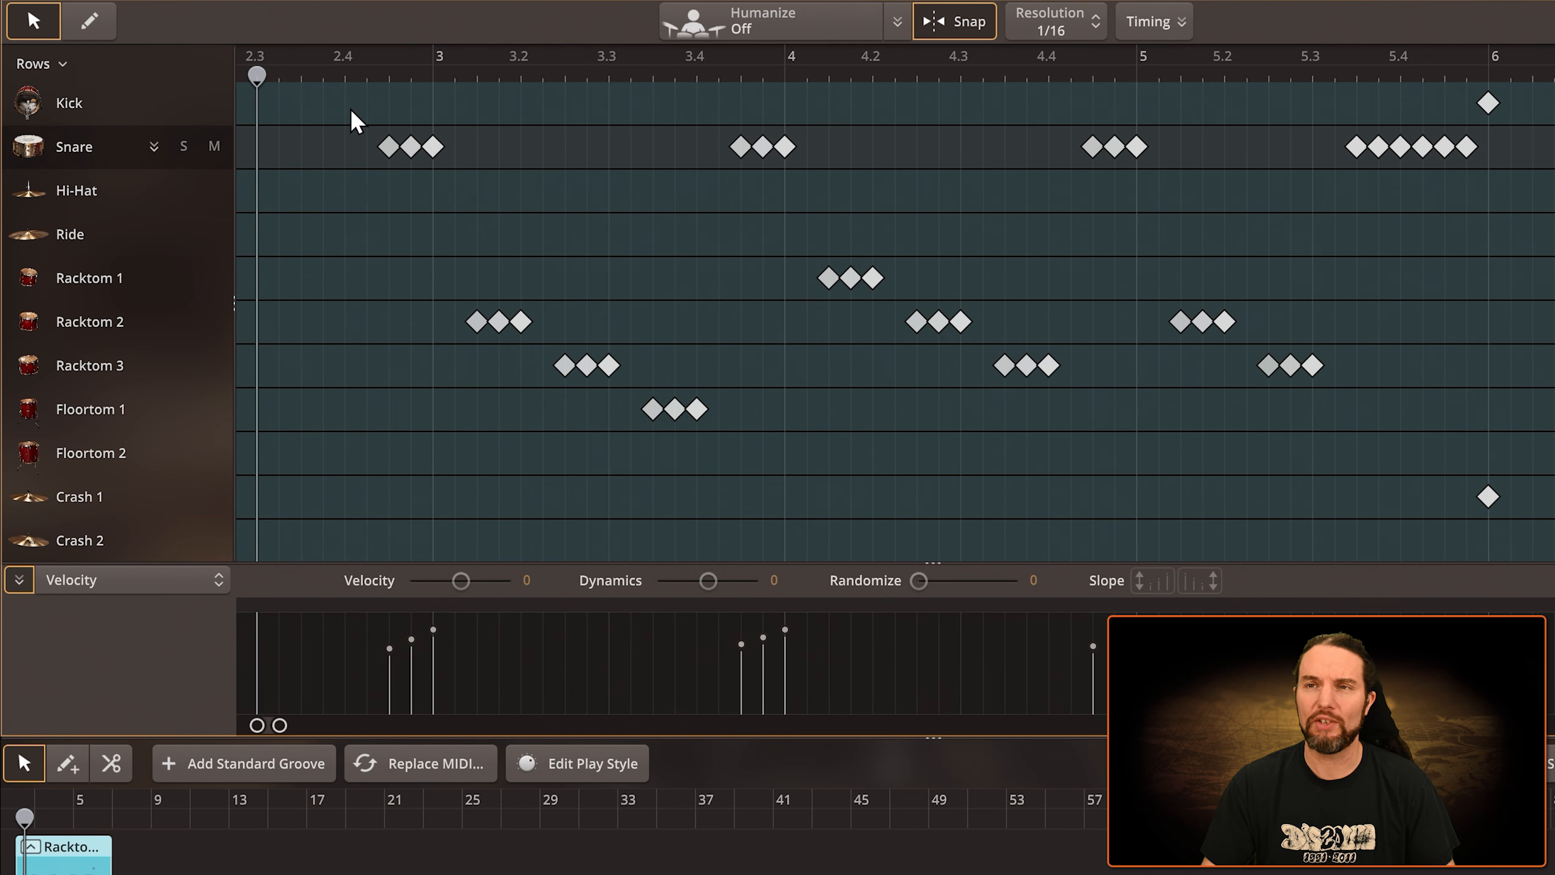
key("space")
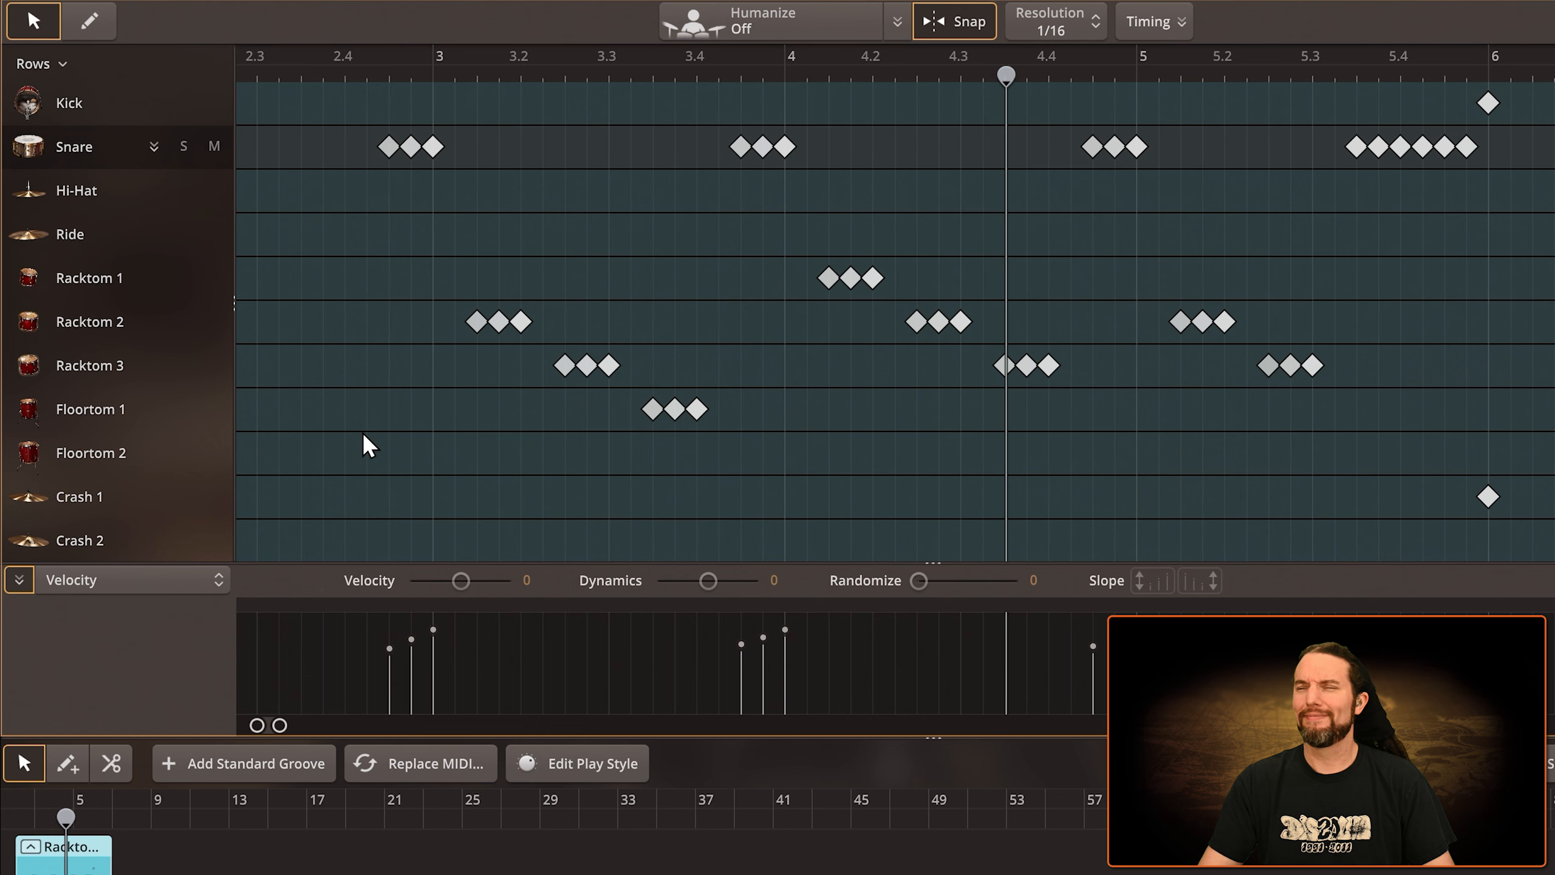
key("space")
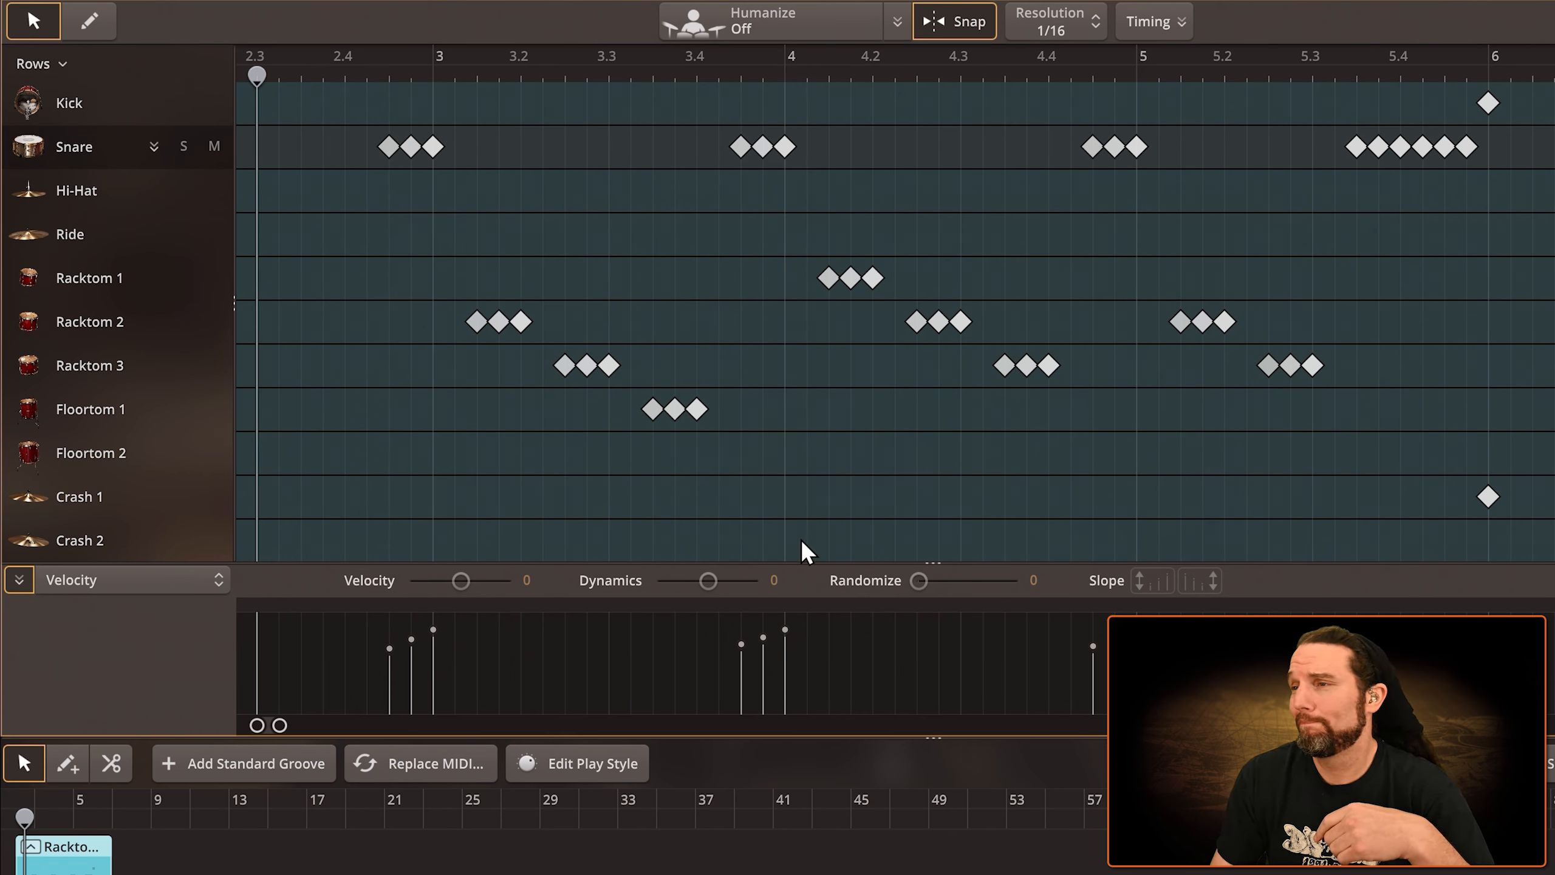
Select all notes of the fill, raise their velocities slightly together and play the fill back
left_click_drag(1533, 536, 311, 86)
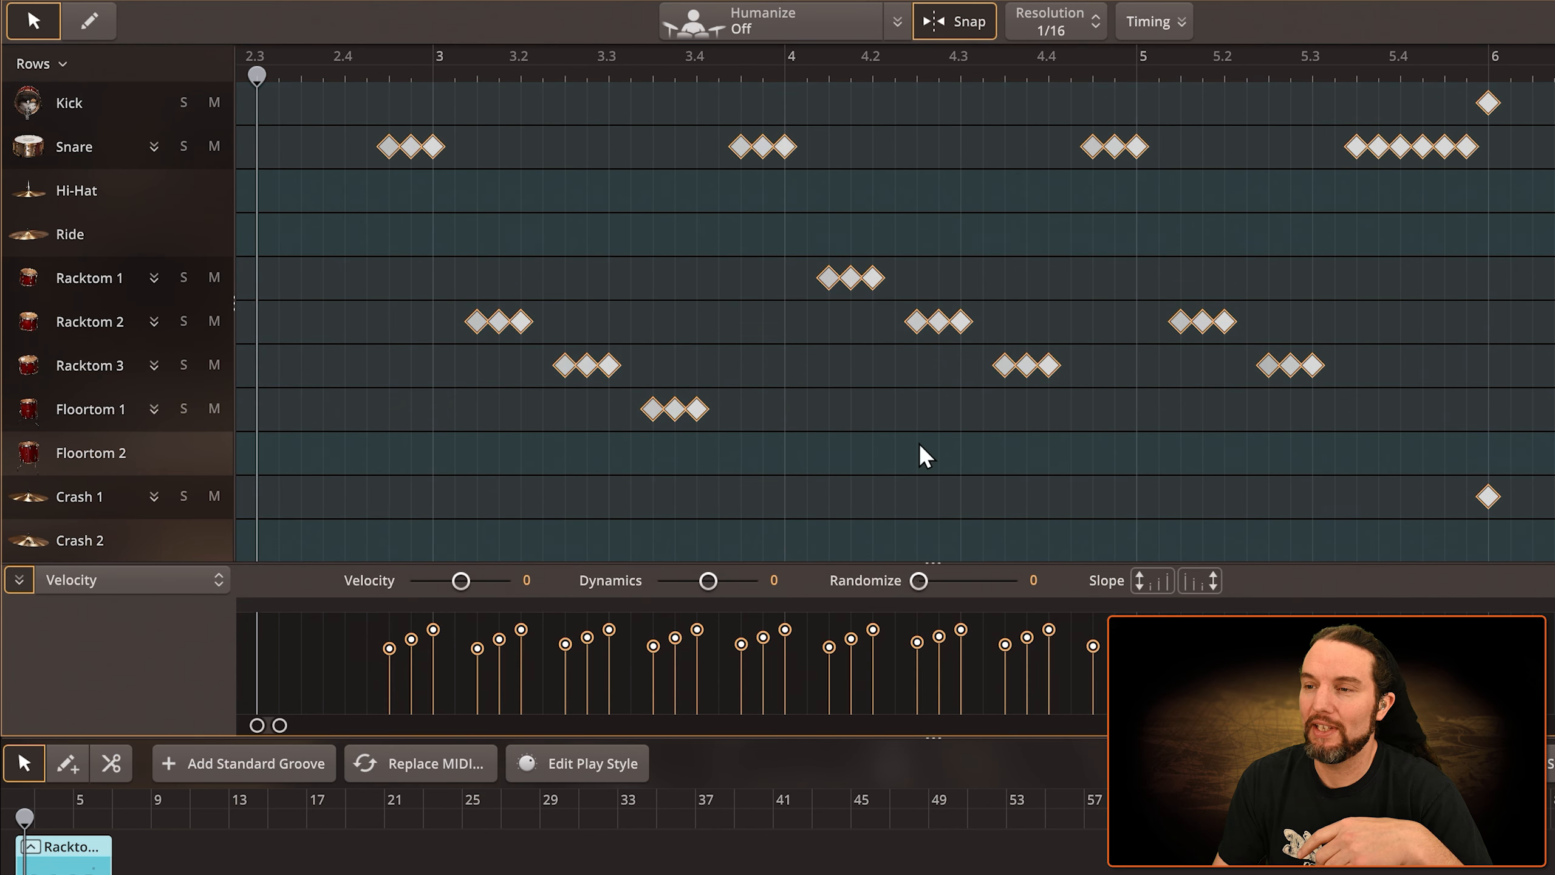
left_click_drag(786, 628, 795, 622)
key("space")
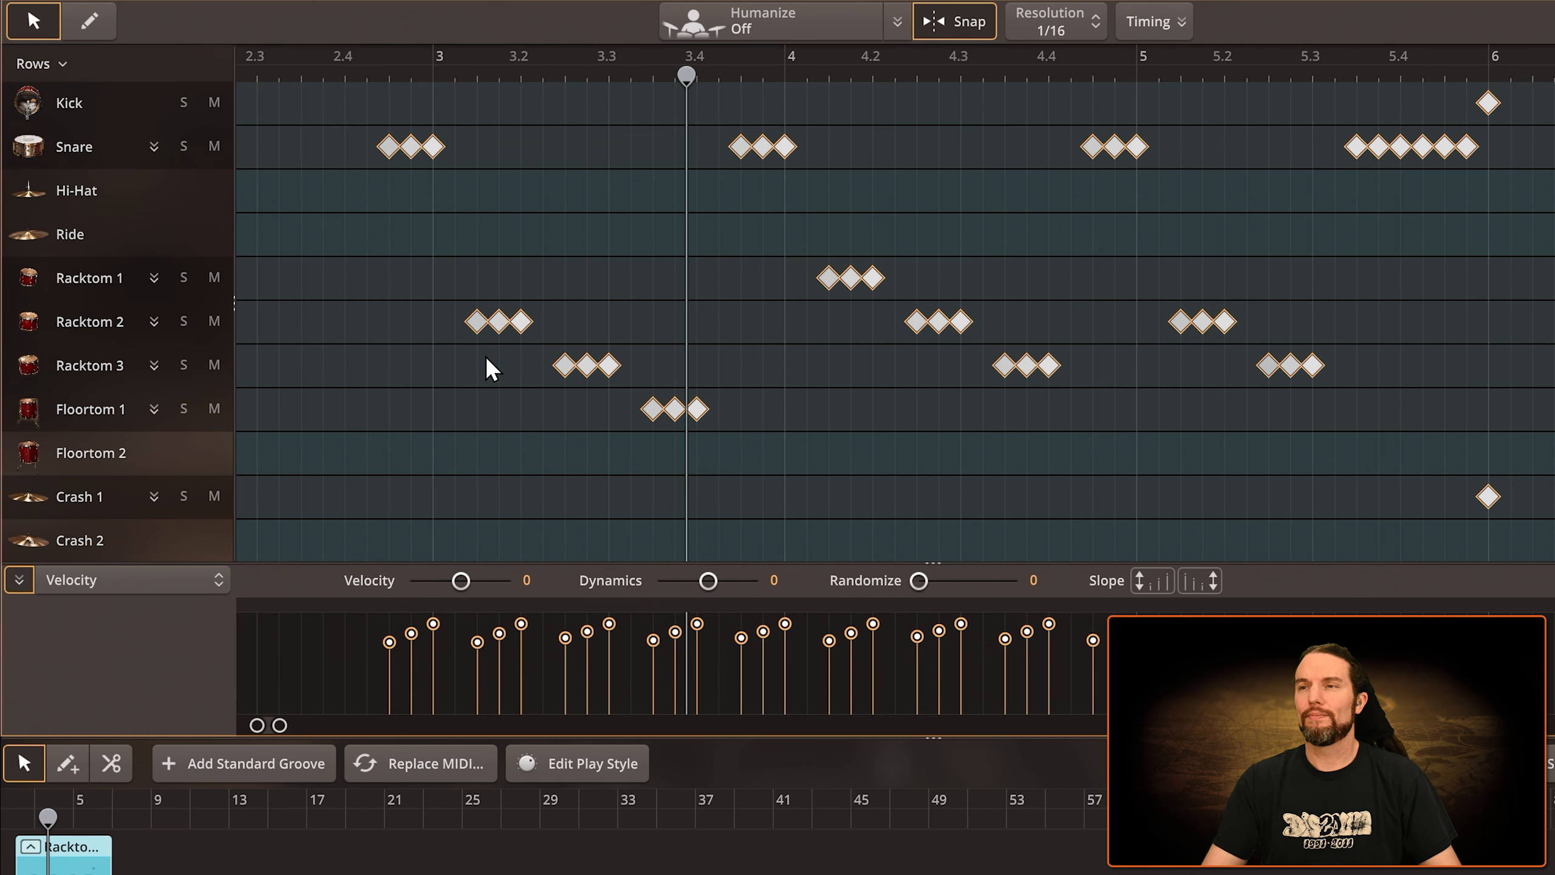
key("space")
left_click(670, 225)
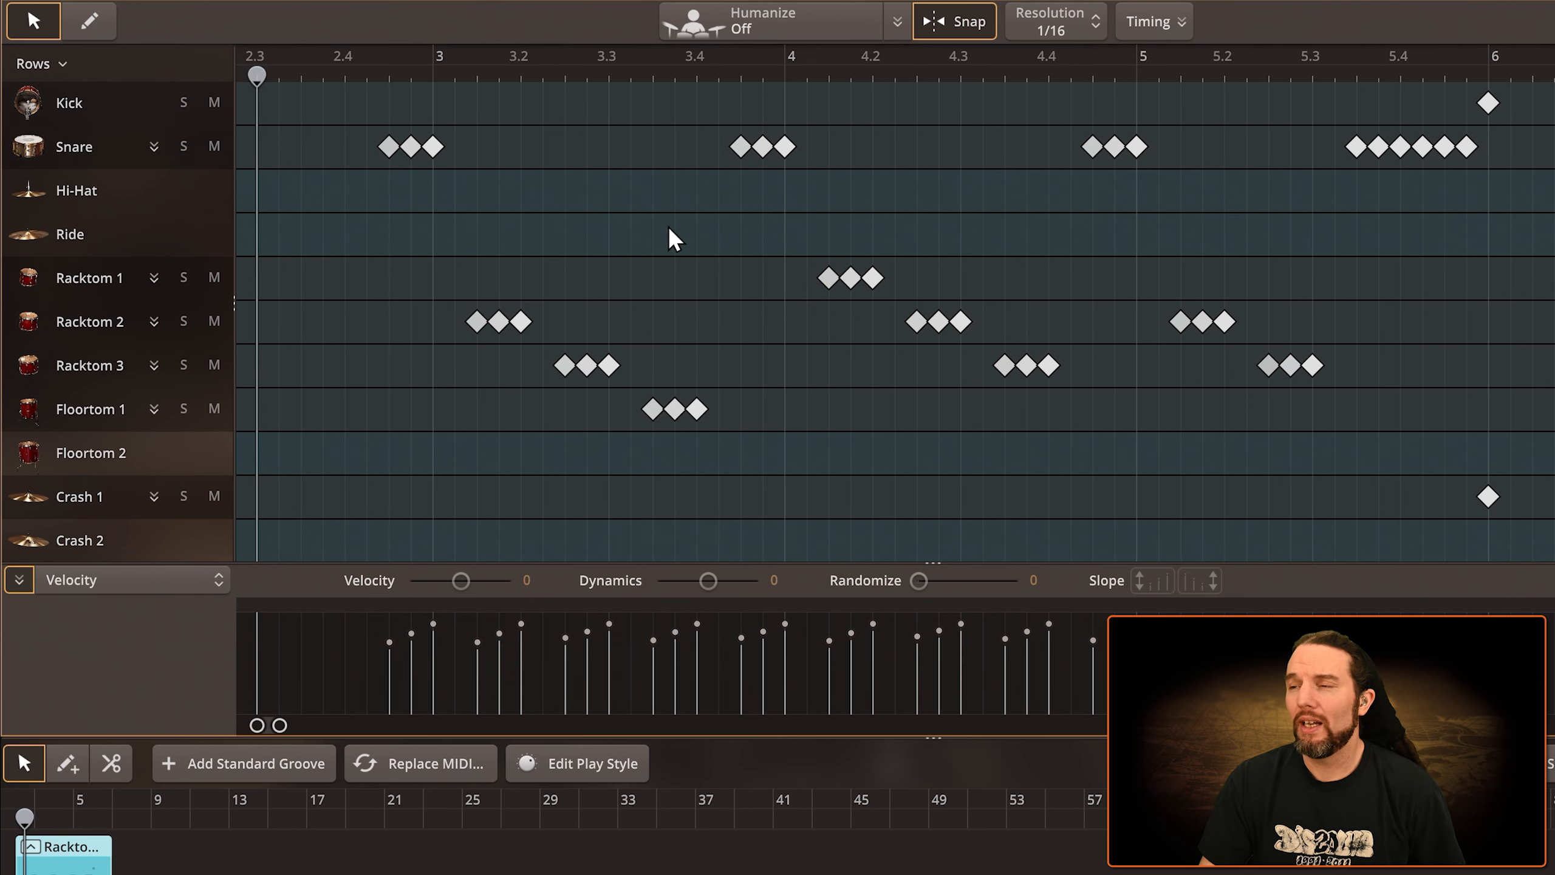
Select all notes of the fill and randomize their timing by 14, playing it back to judge the feel
right_click(615, 212)
left_click(704, 384)
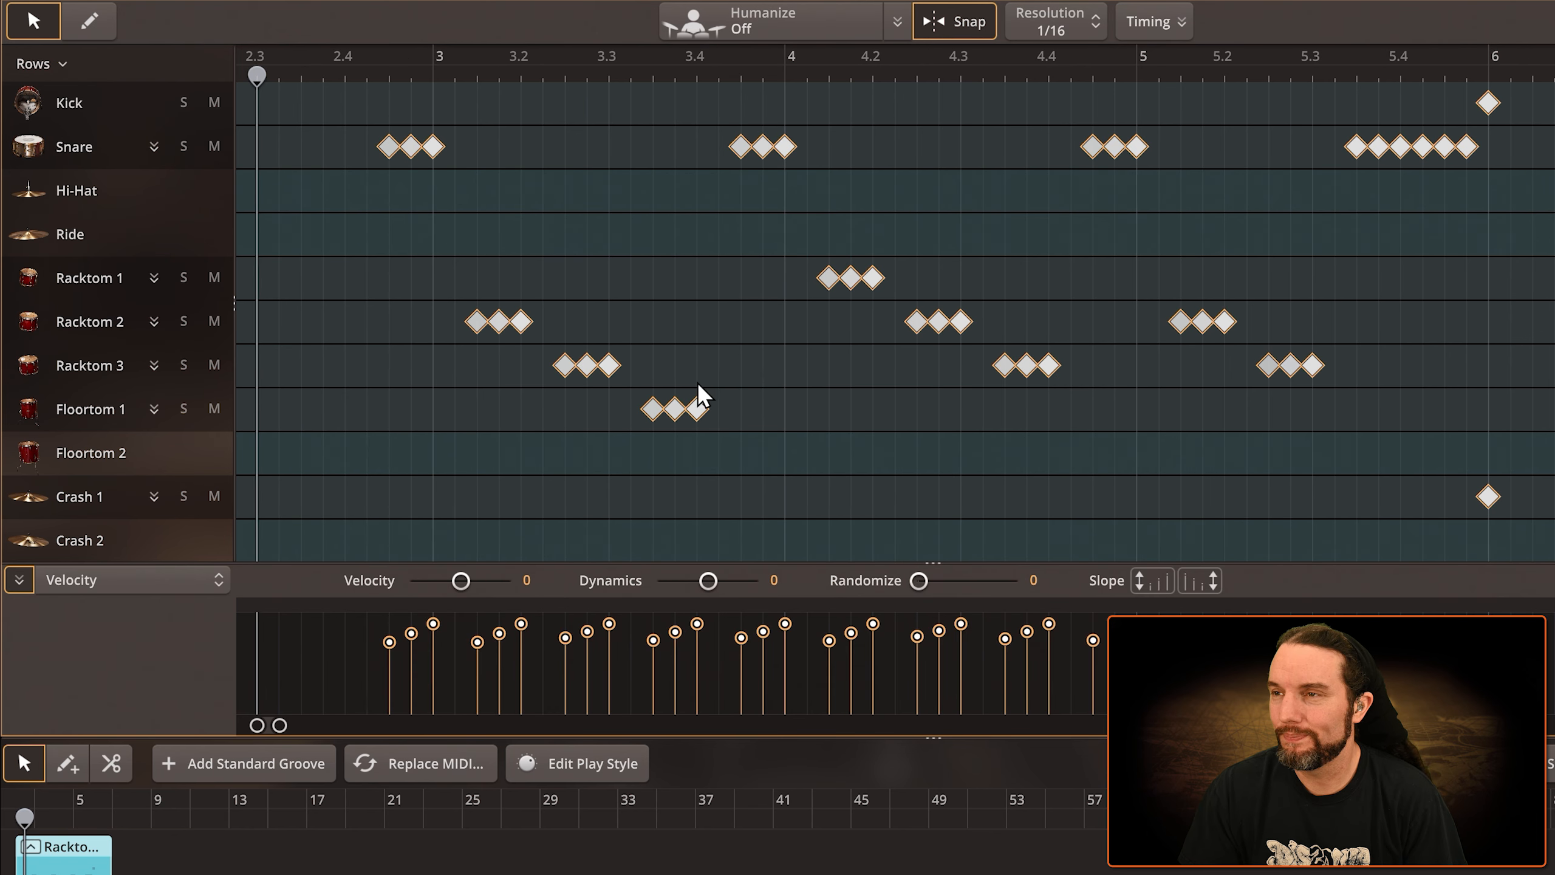
left_click(894, 23)
left_click(1154, 22)
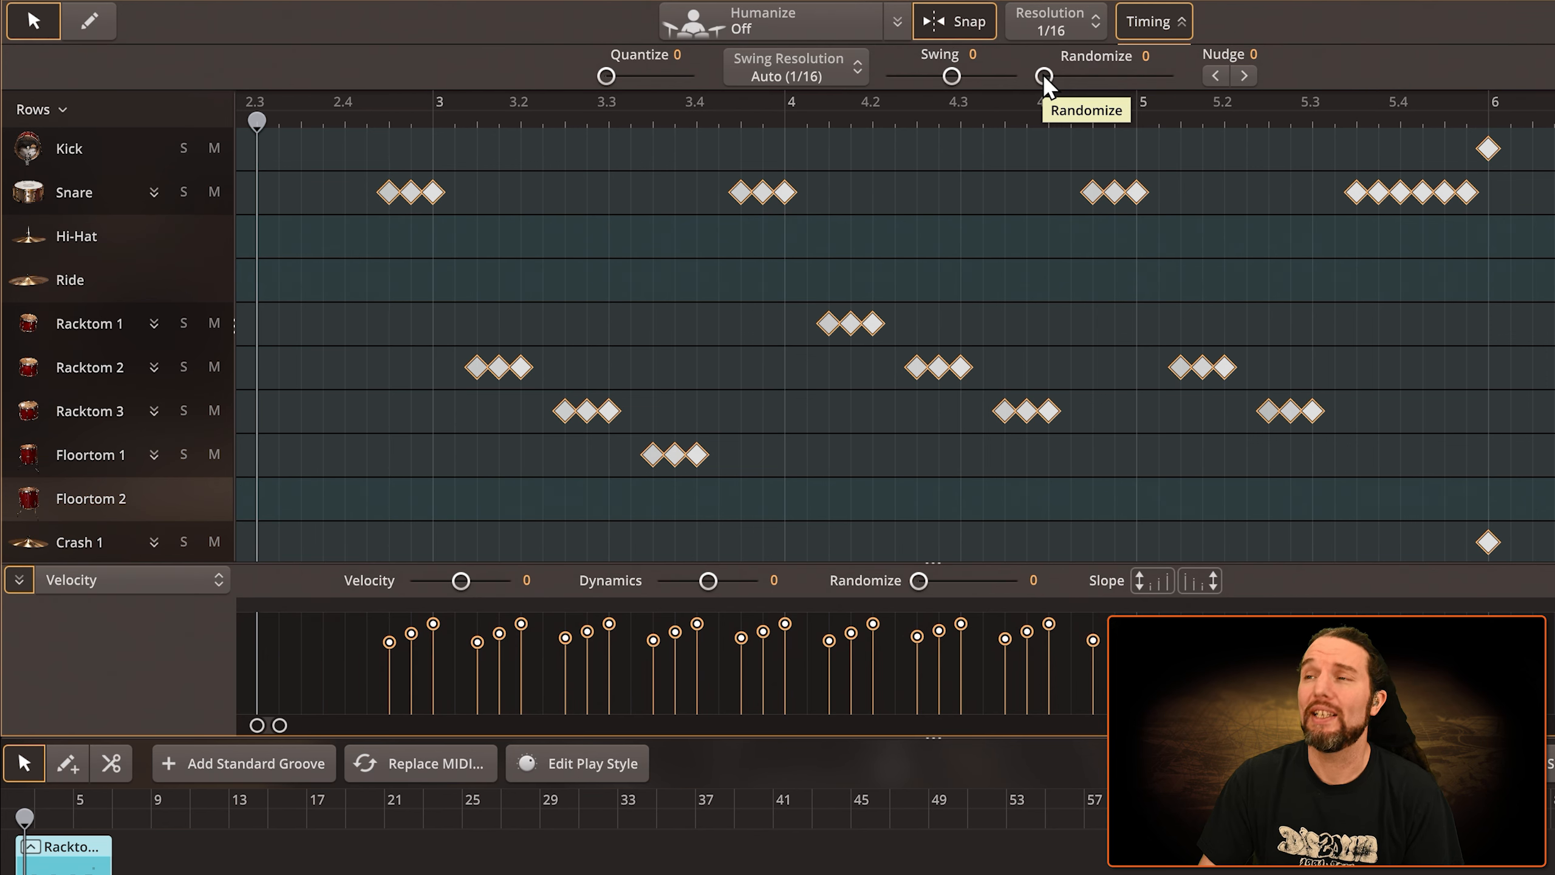
left_click_drag(1042, 73, 1057, 73)
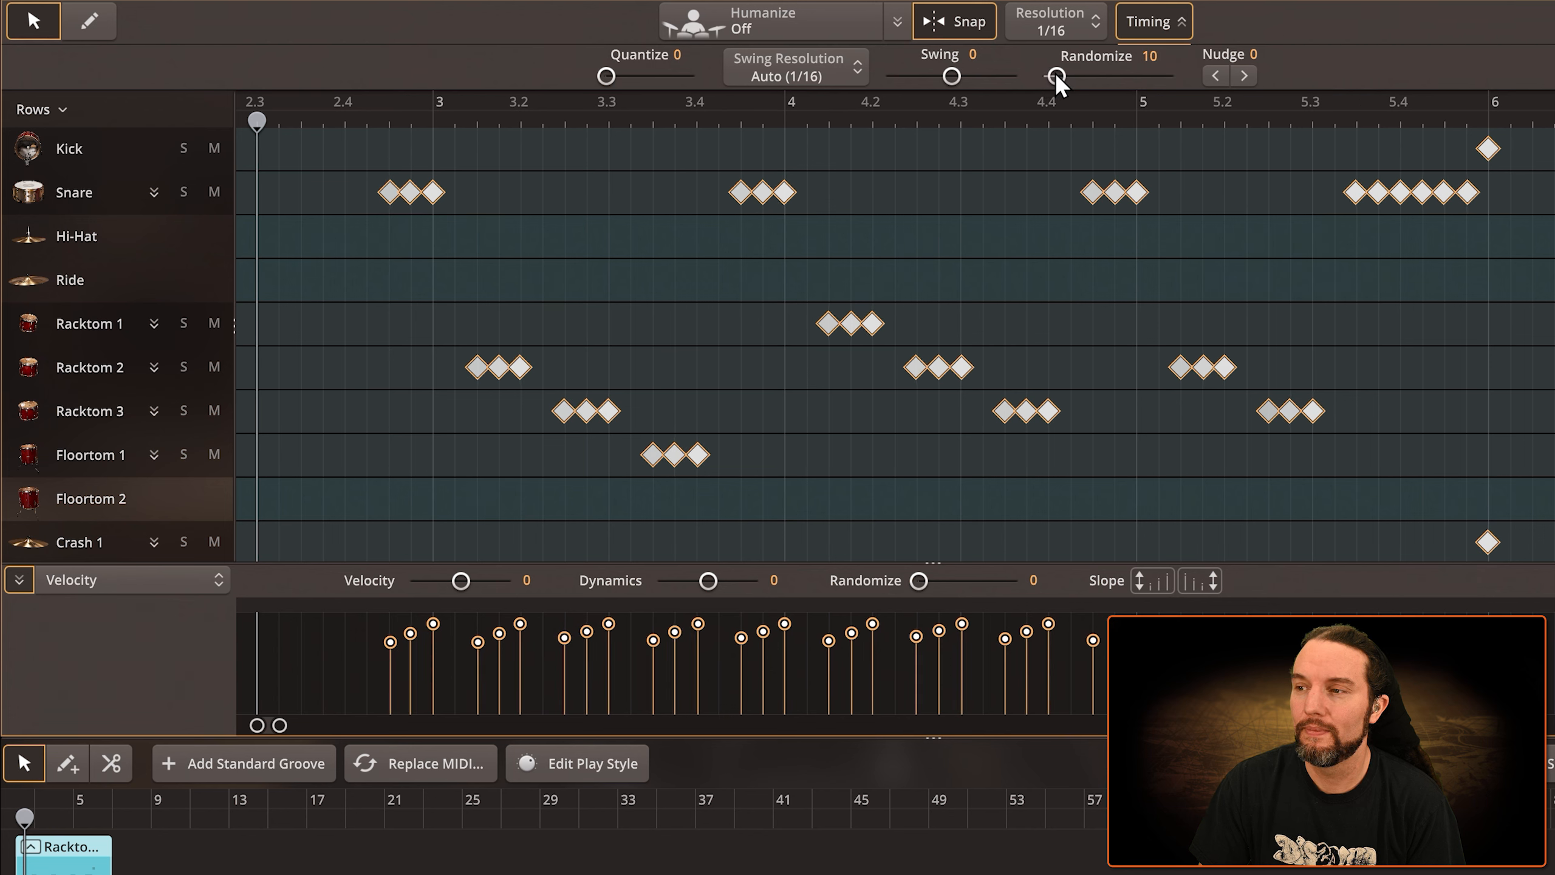
left_click_drag(1056, 76, 1058, 76)
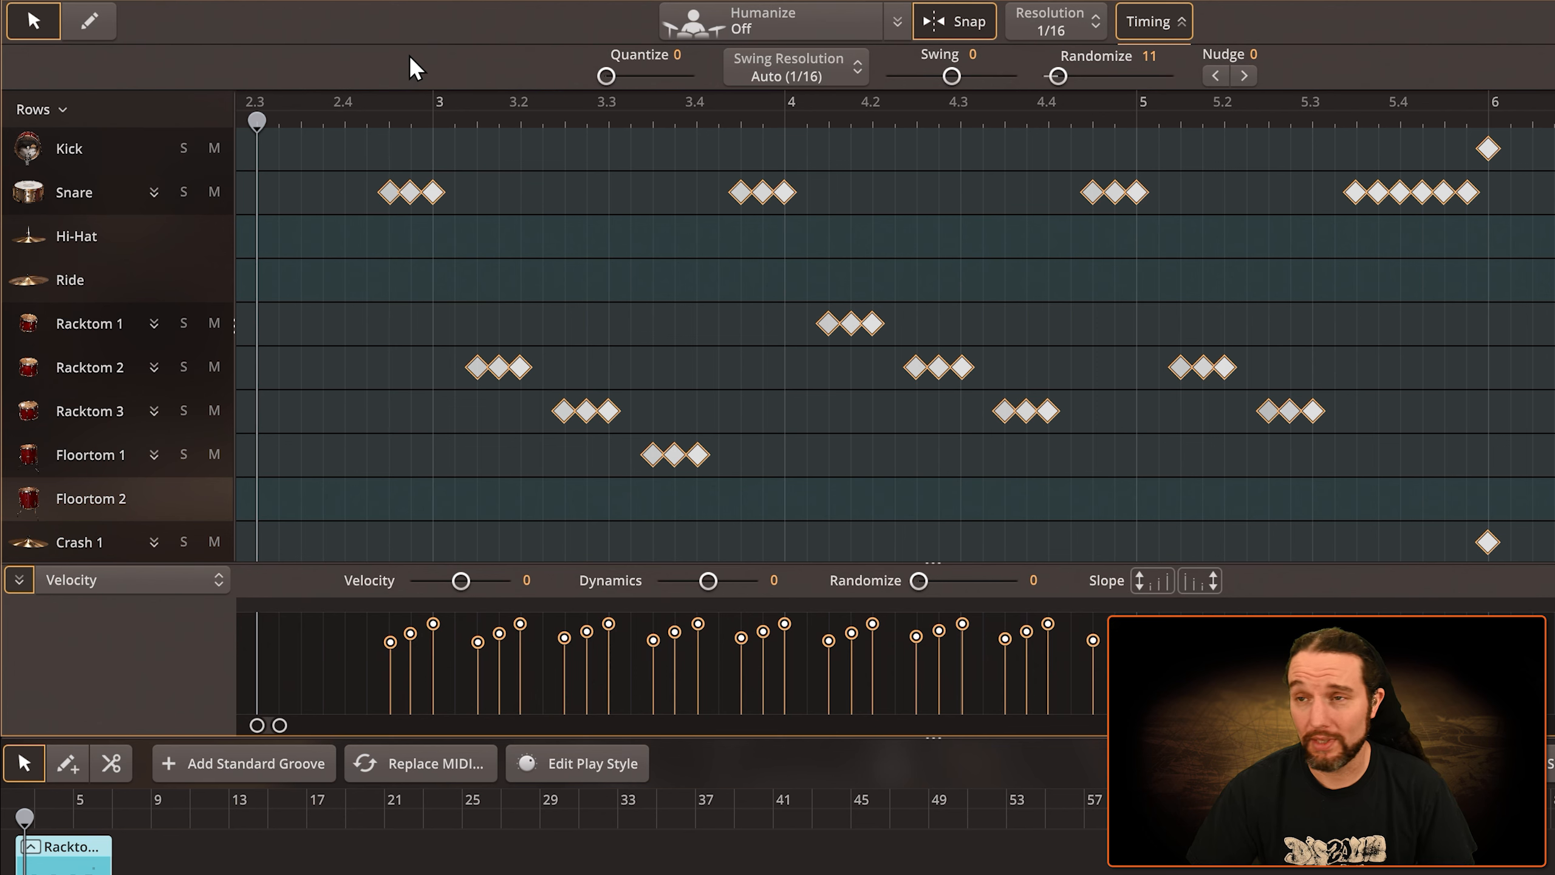
key("space")
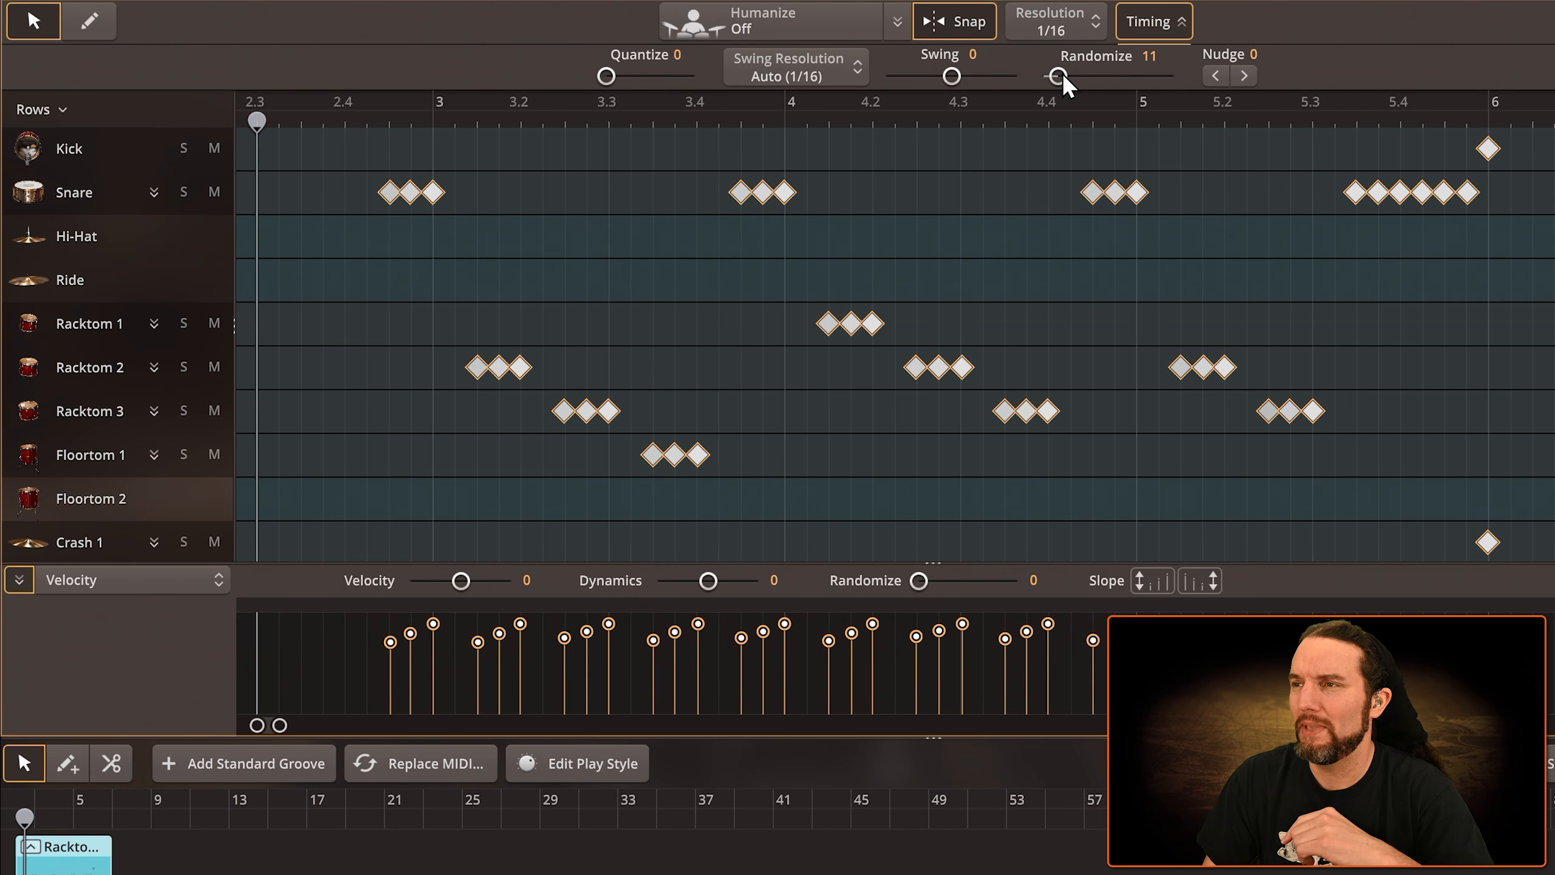
left_click_drag(1064, 79, 1068, 79)
key("space")
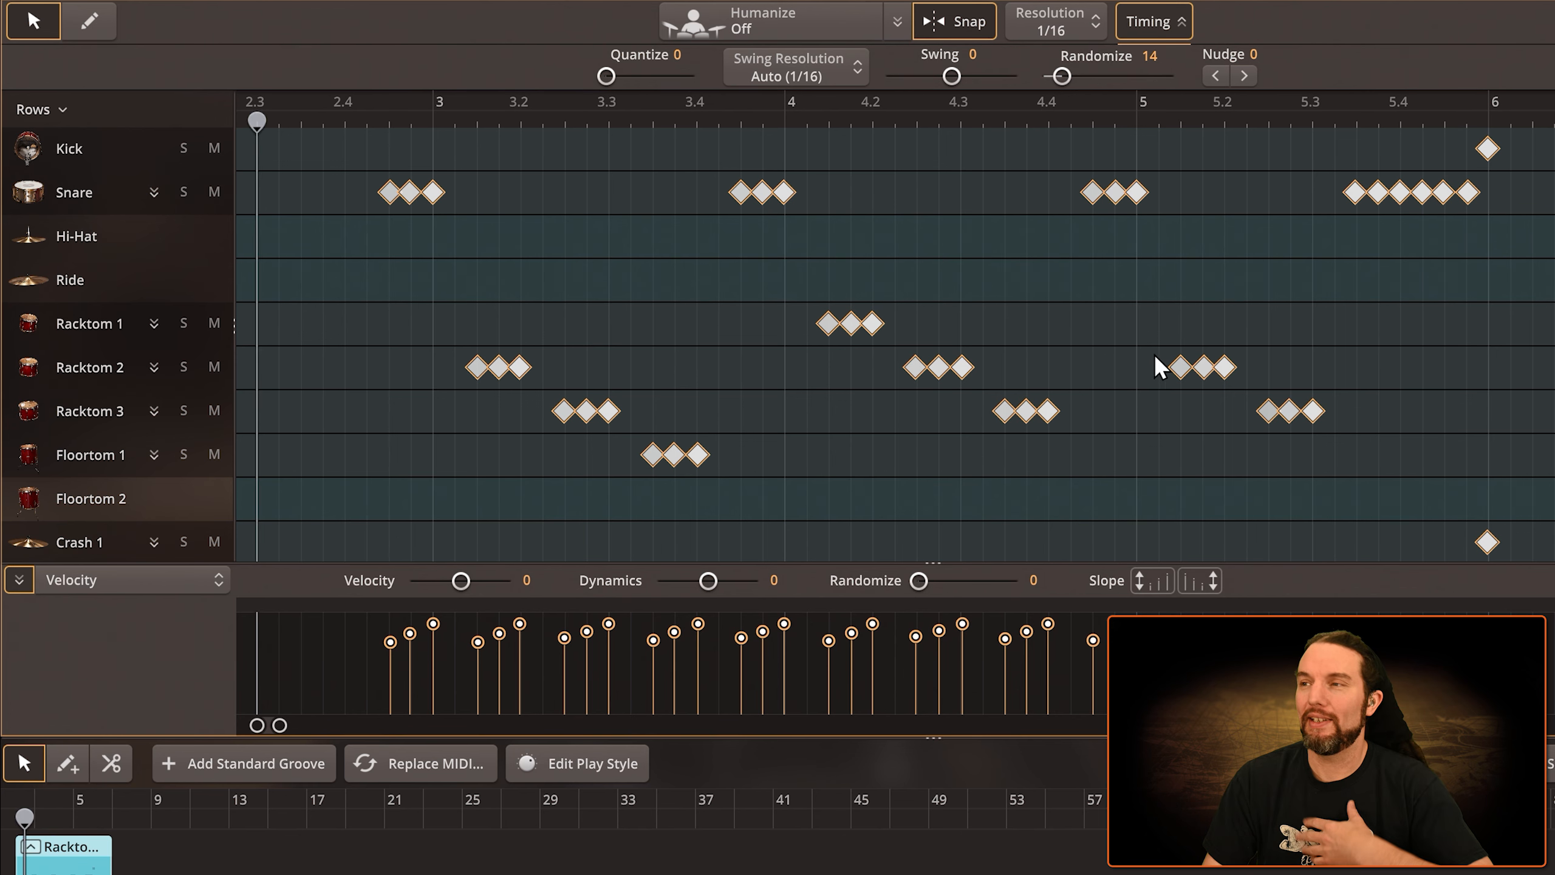
Try sloping the starting velocity down by 47 on the six snare notes leading into bar 6, and reset it
left_click_drag(1314, 174, 1509, 224)
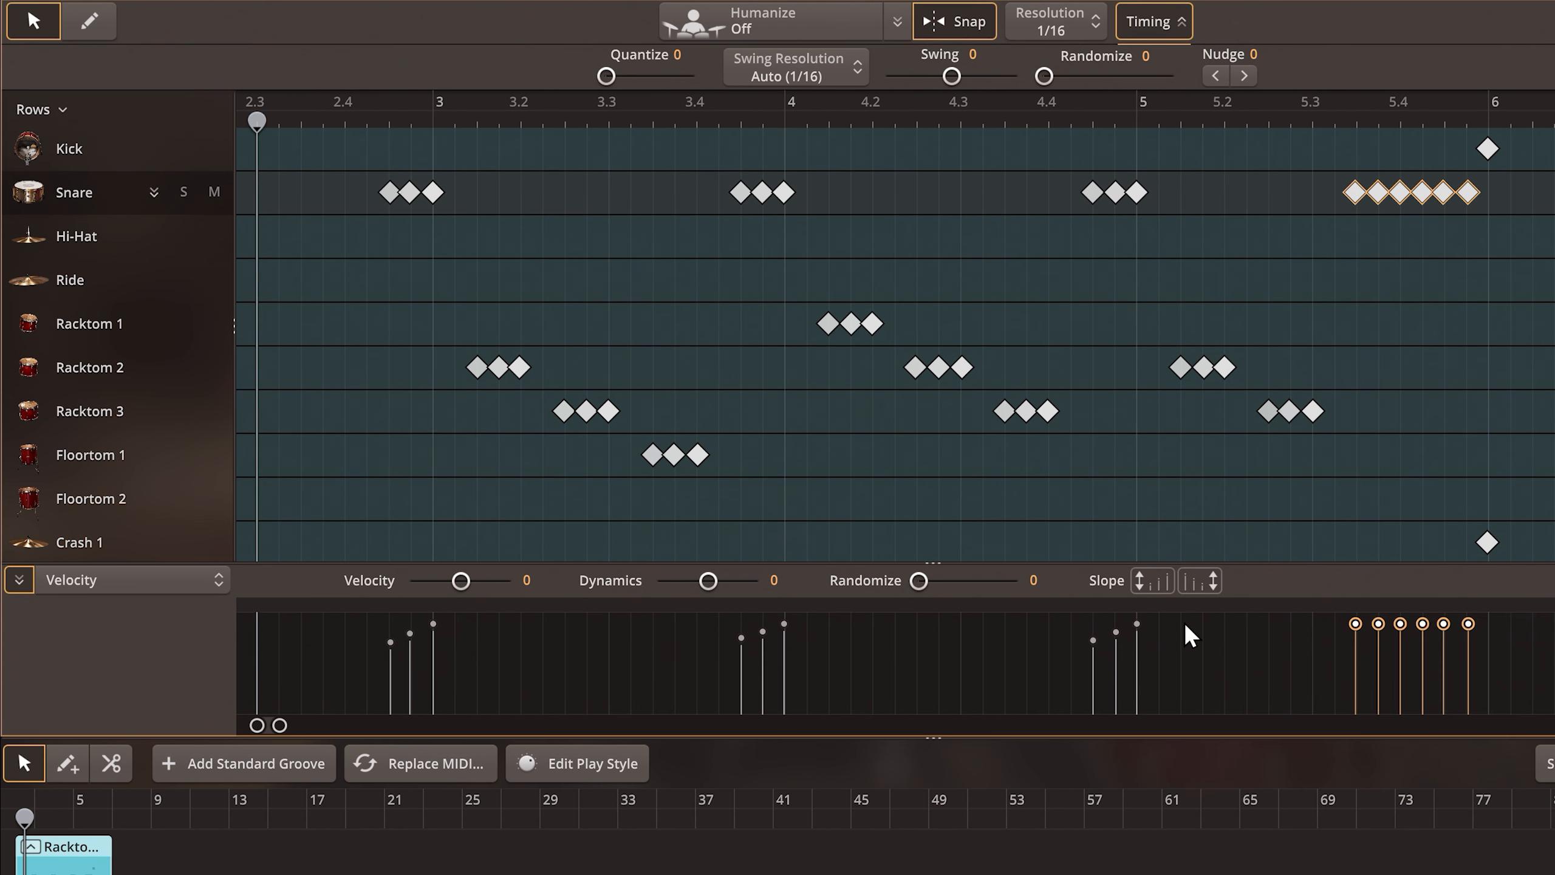
mouse_move(1142, 581)
left_mouse_down()
mouse_move(1155, 639)
mouse_move(1144, 587)
left_mouse_up()
left_click_drag(1140, 597, 1137, 626)
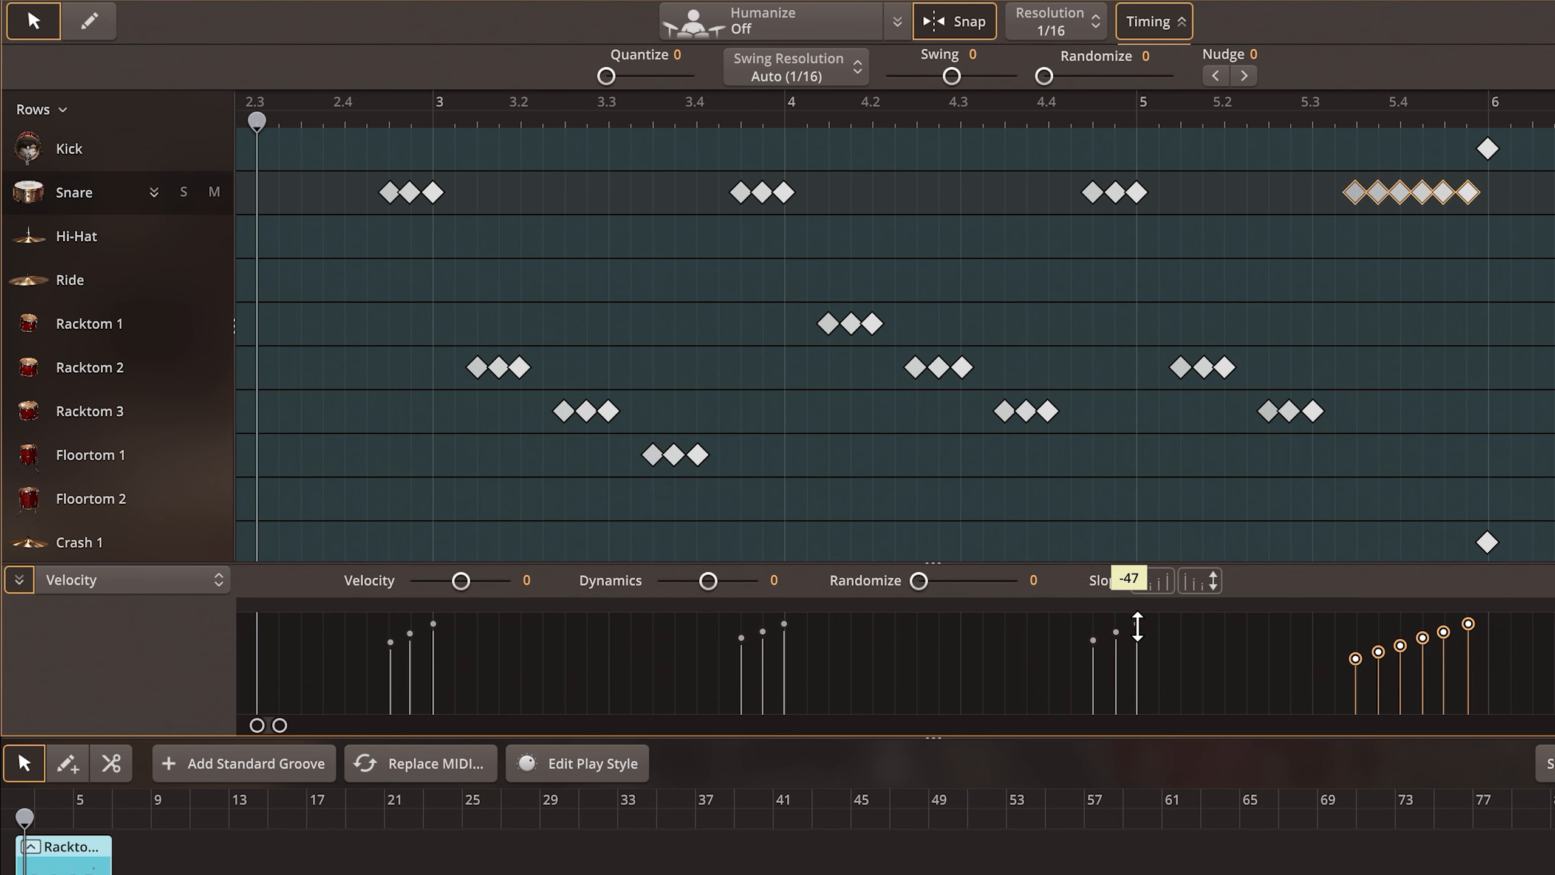
double_click(1198, 577)
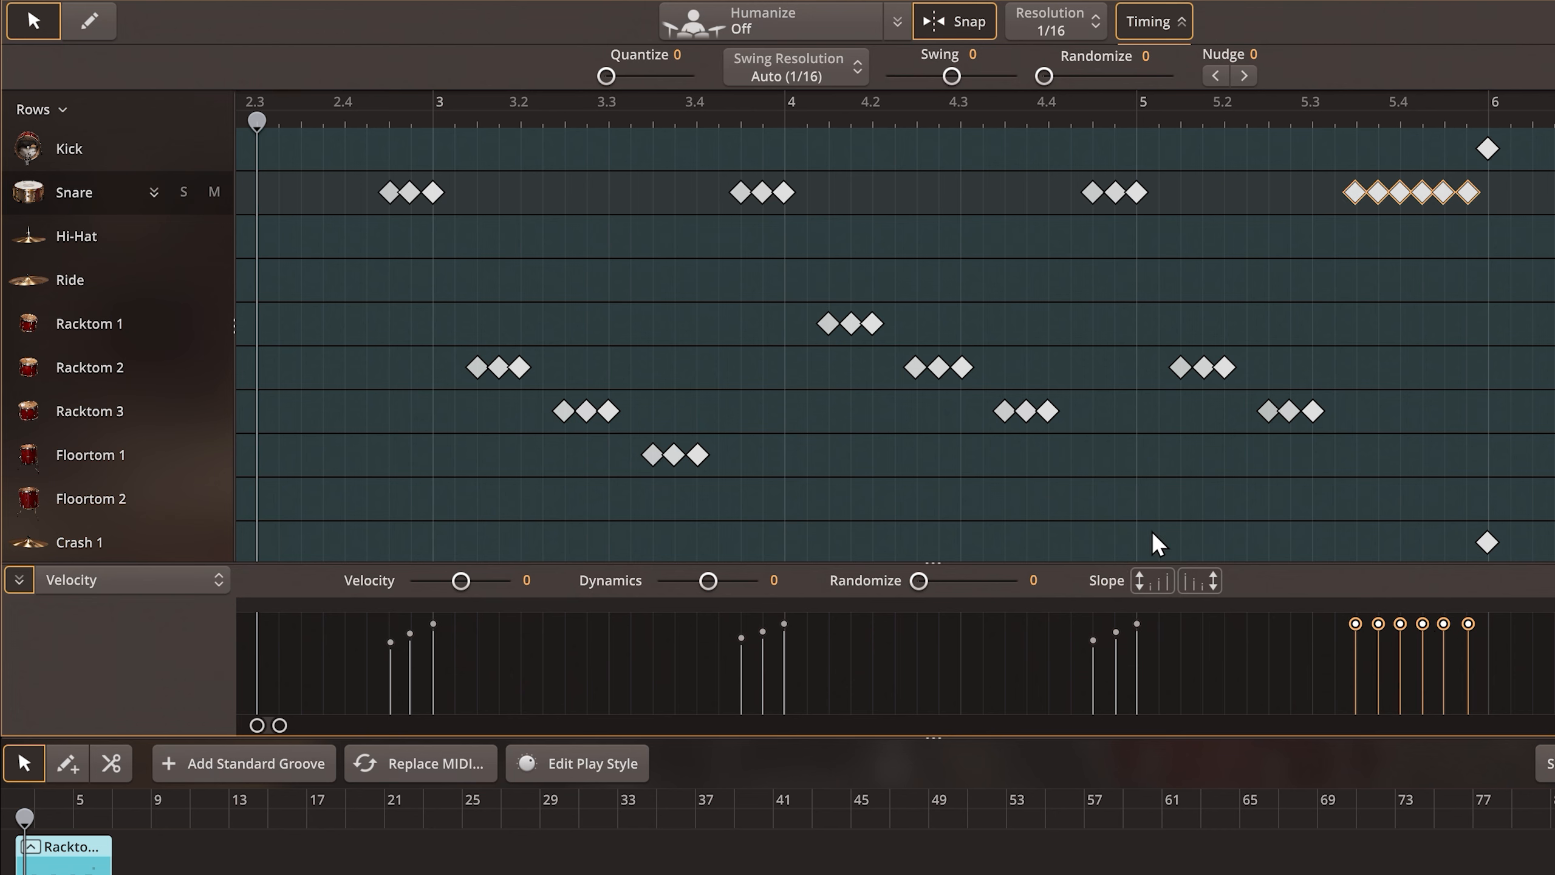
Randomize the velocities of the six snare notes leading into bar 6 by 6
left_click(18, 578)
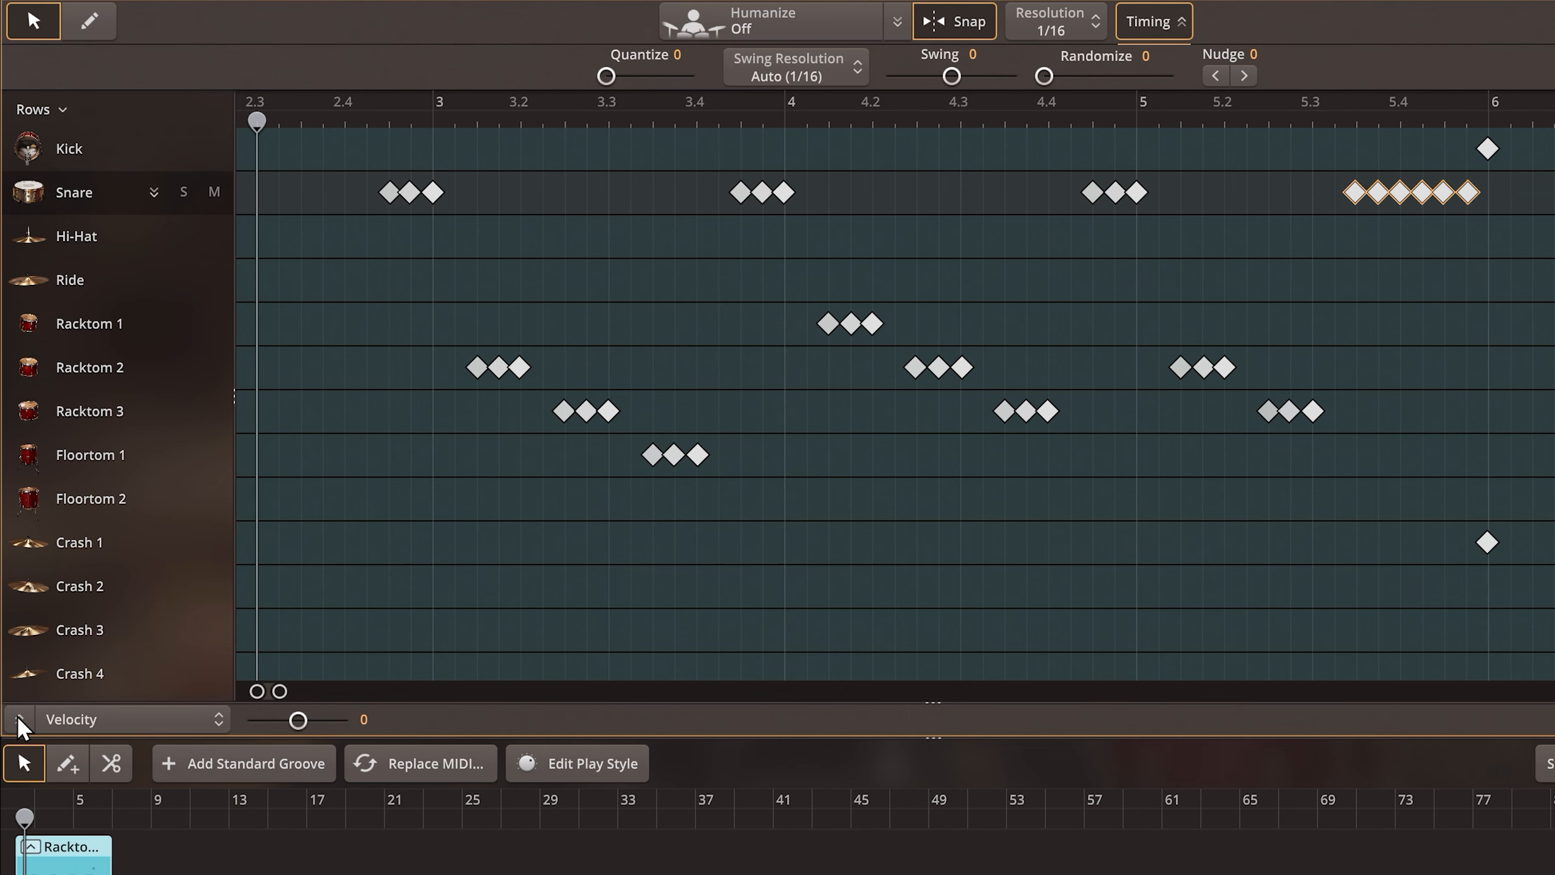
left_click(18, 711)
left_click_drag(915, 584, 927, 583)
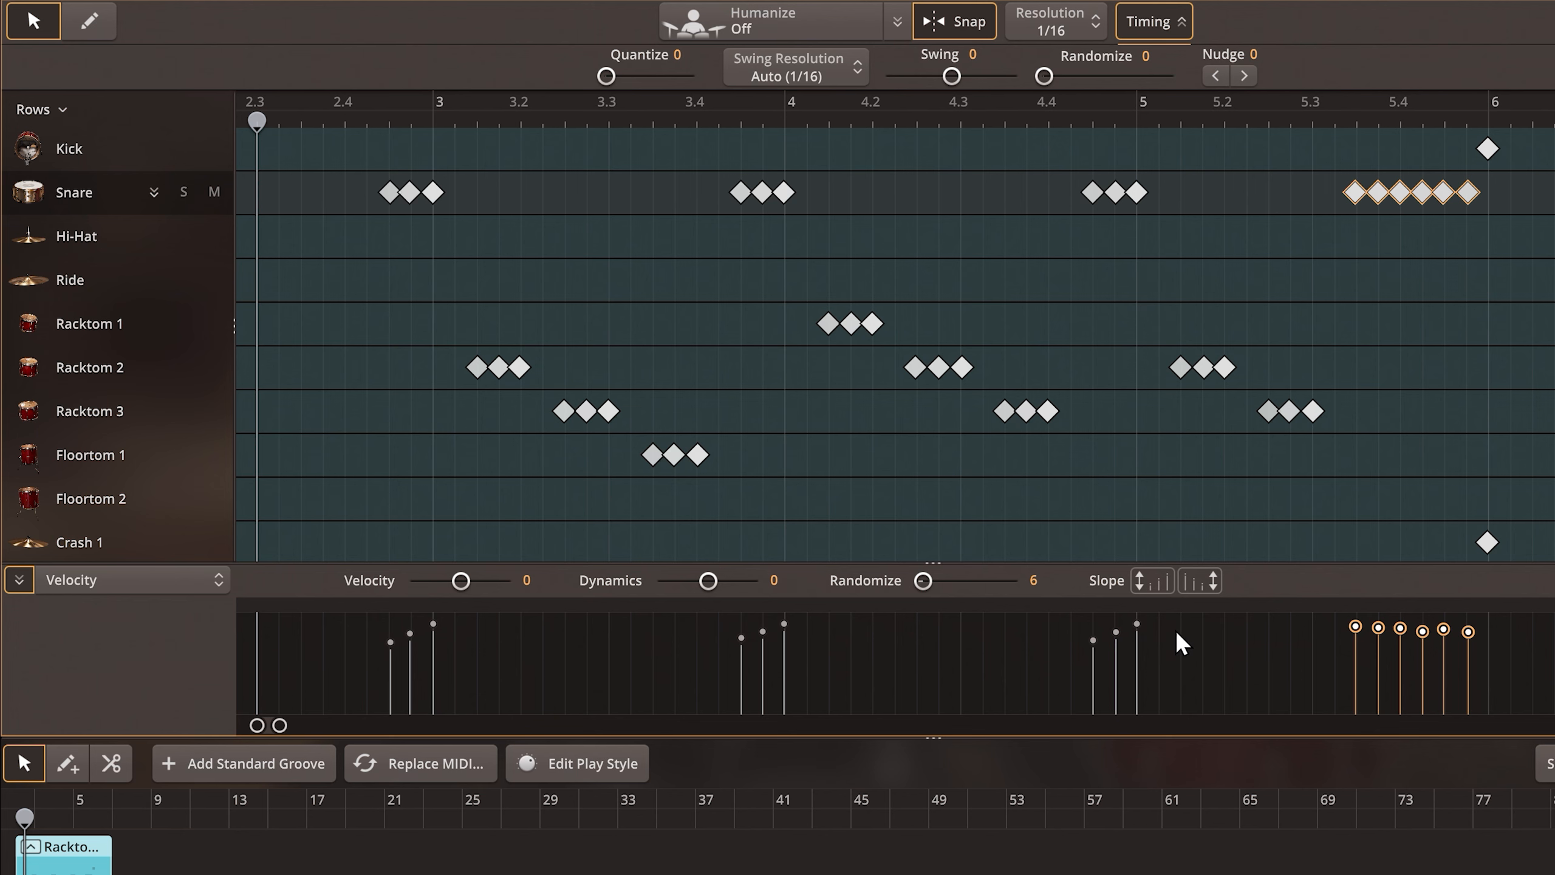
Slope the starting velocities down slightly on the six closing snare notes and raise the whole group a little
left_click_drag(1162, 586, 1164, 599)
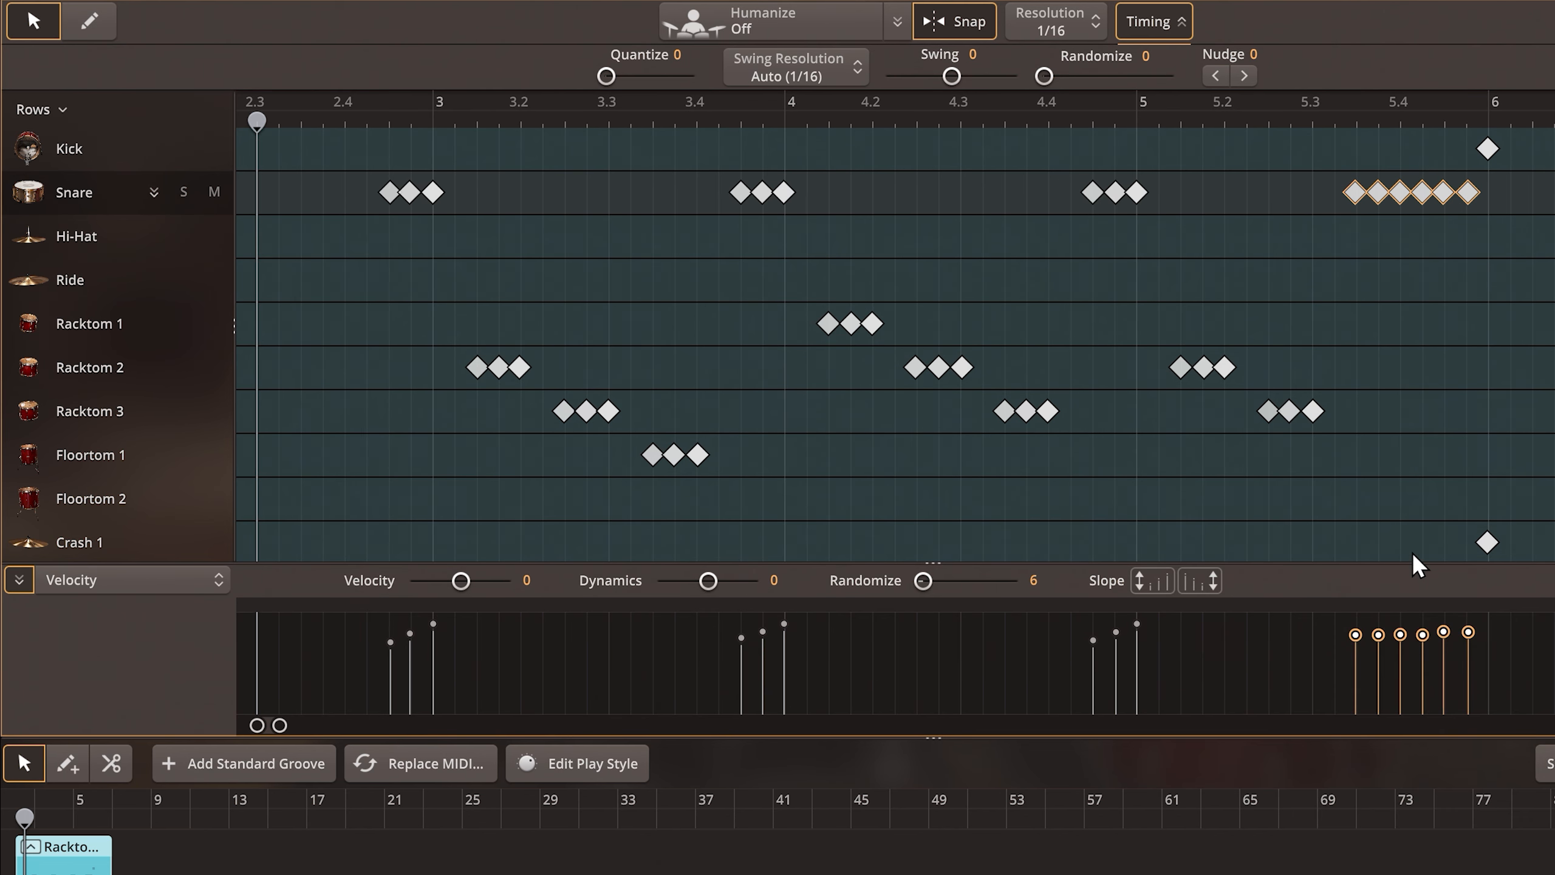
left_click_drag(1470, 633, 1468, 629)
left_click(1280, 671)
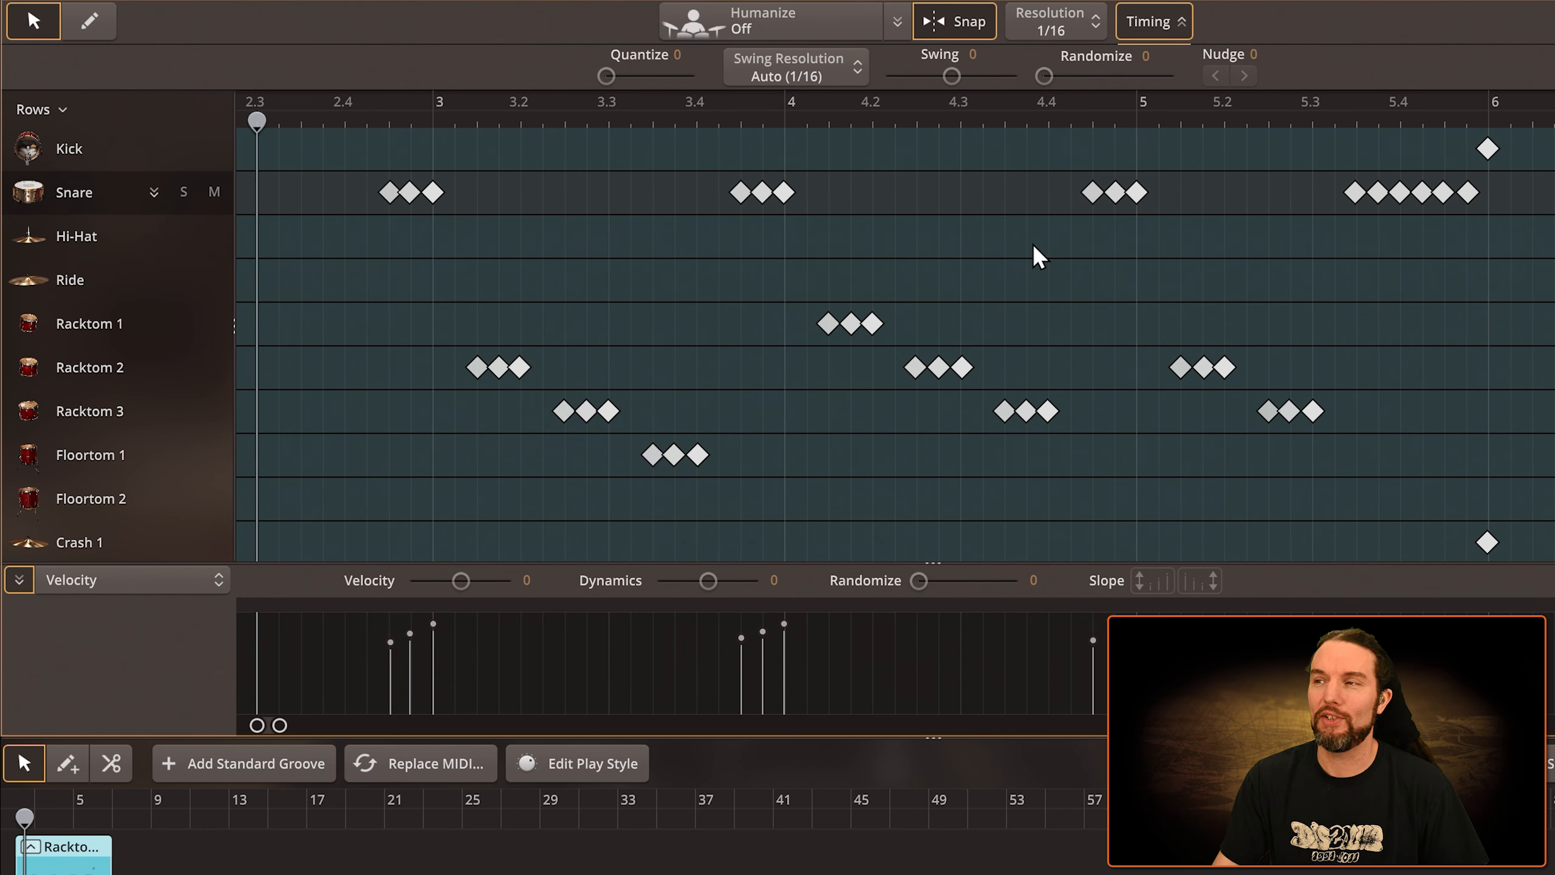
Play the programmed fill, switch to REAPER to compare it with the Holy Wars reference clip, and return to EZdrummer 3
key("space")
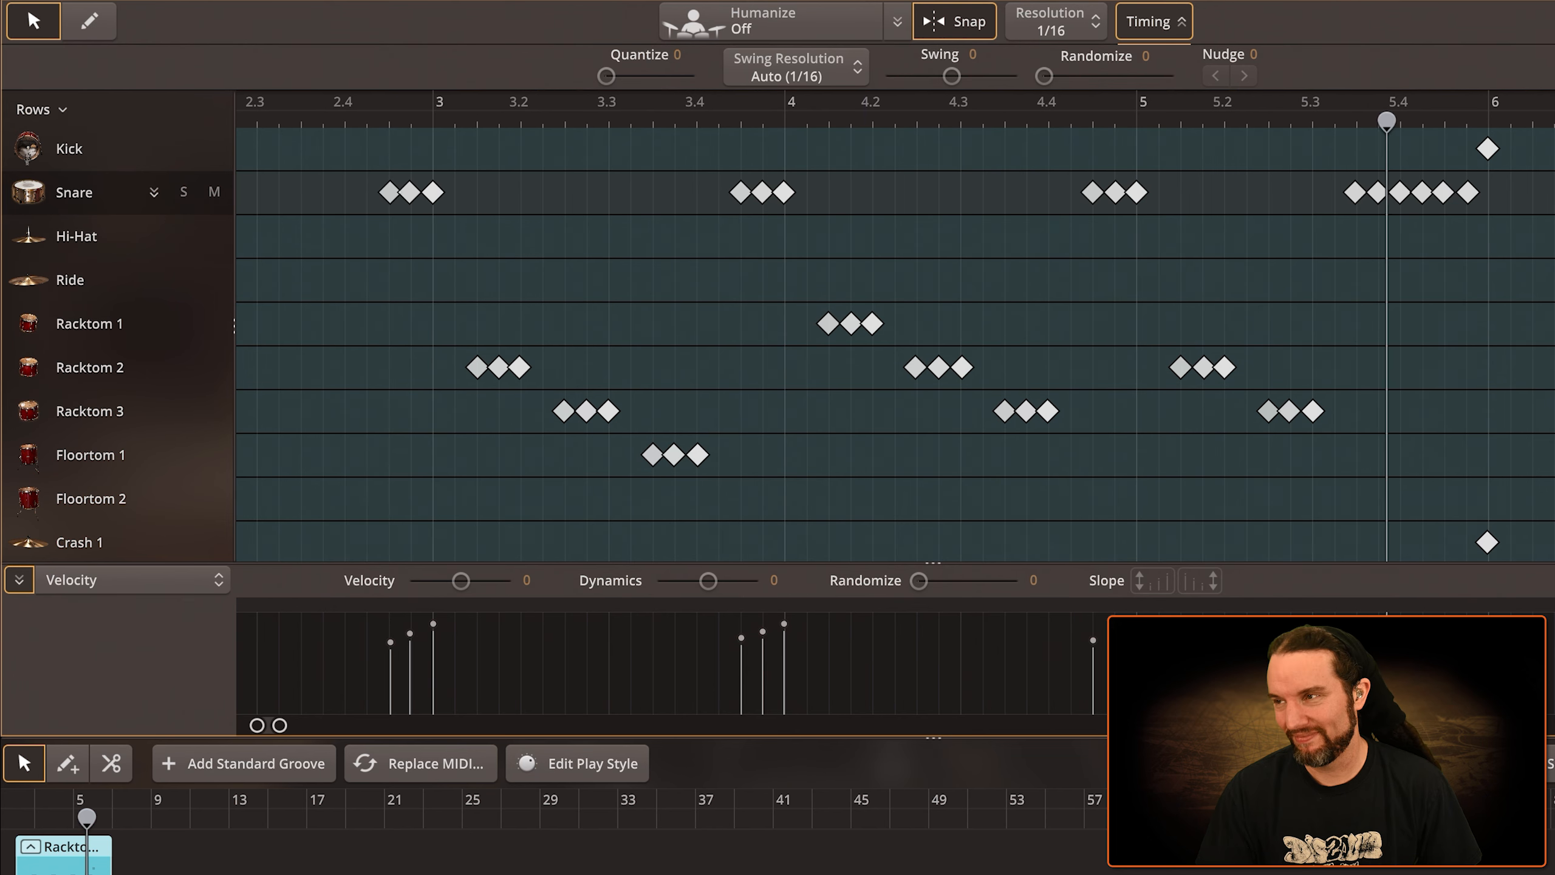
key("alt+Tab")
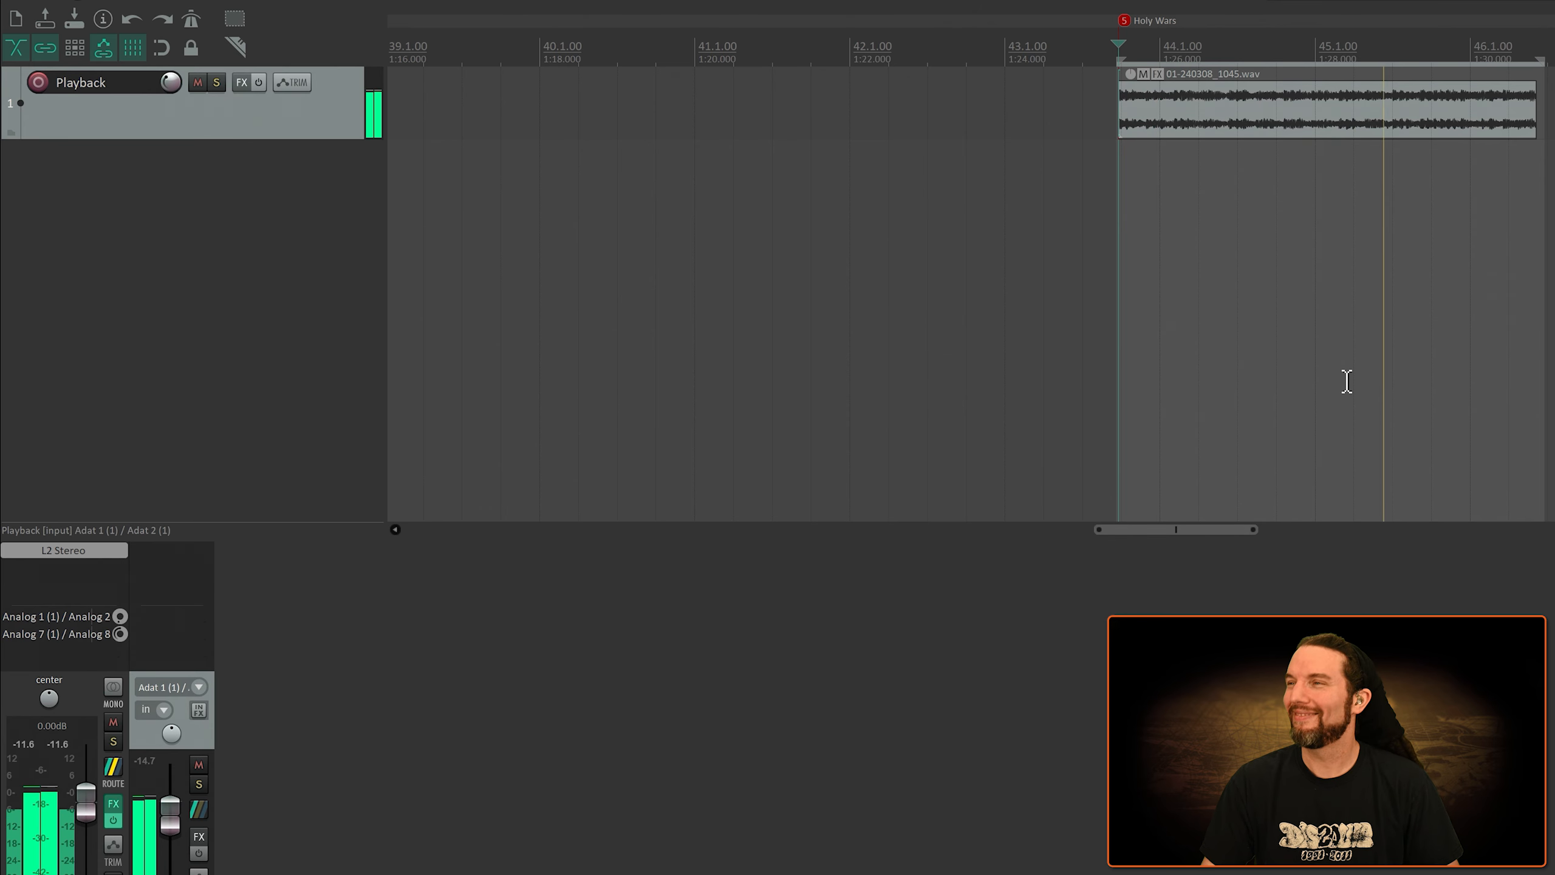
key("alt+Tab")
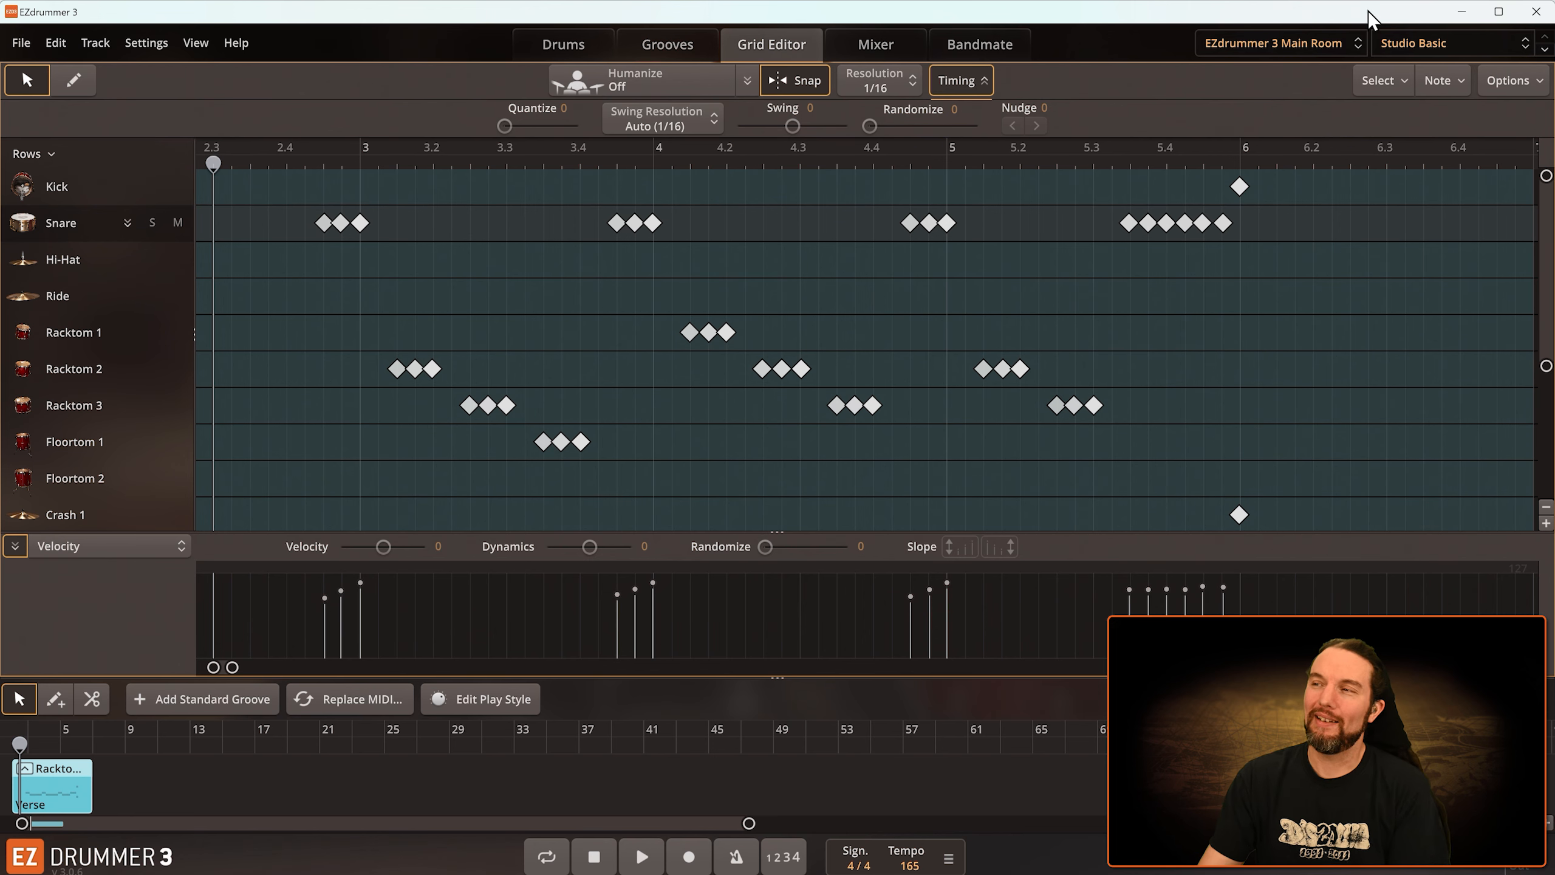
Look through the list of available drum sound libraries and close it without changing the kit
left_click(1290, 39)
left_click(1057, 13)
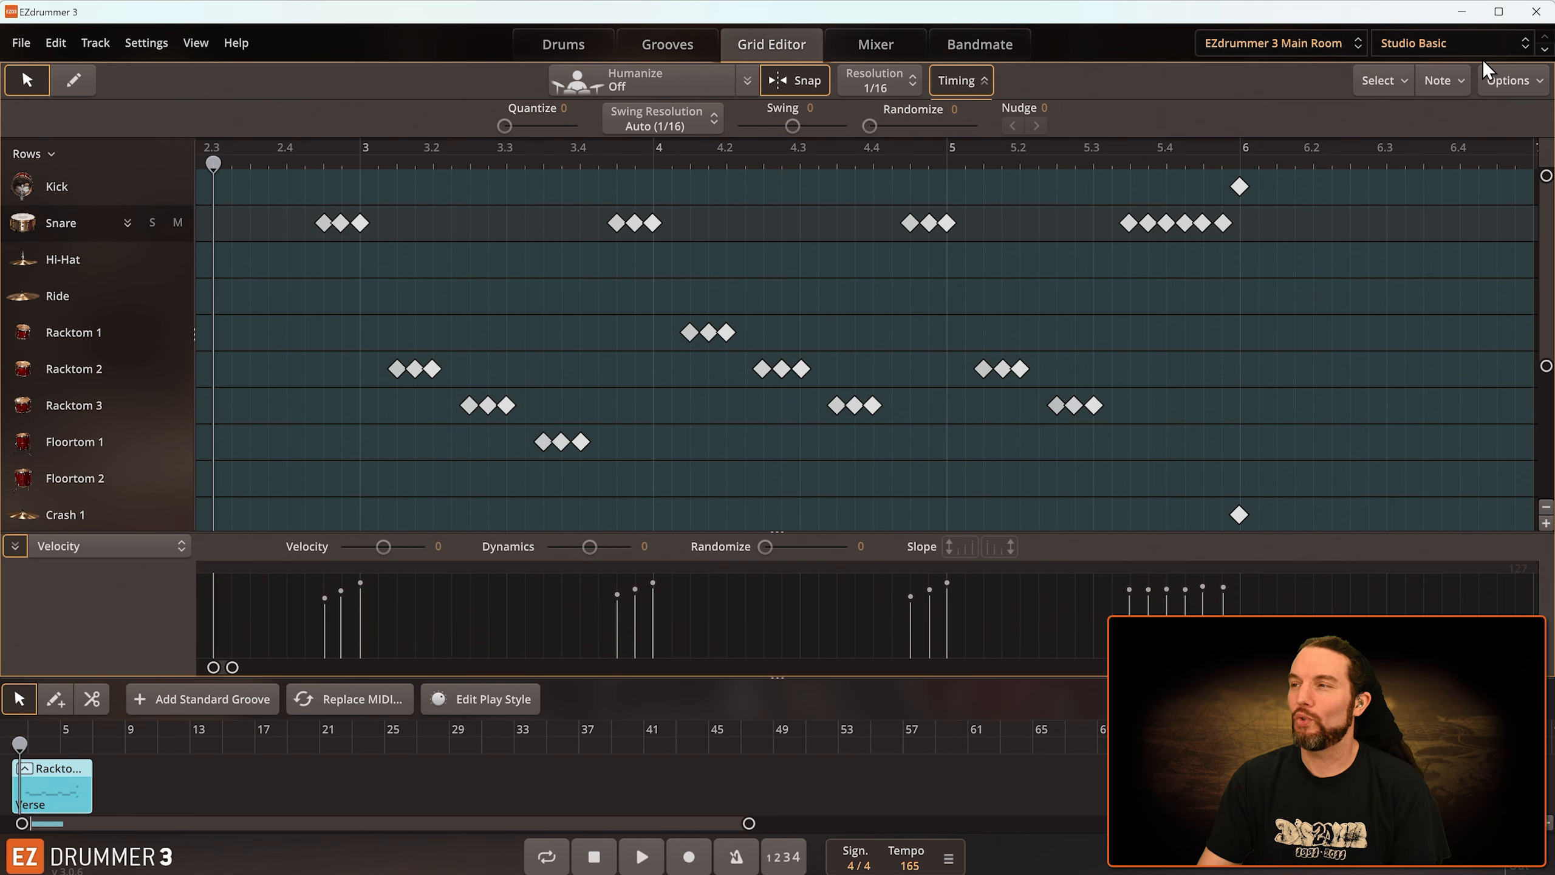
left_click(1479, 47)
left_click(1131, 42)
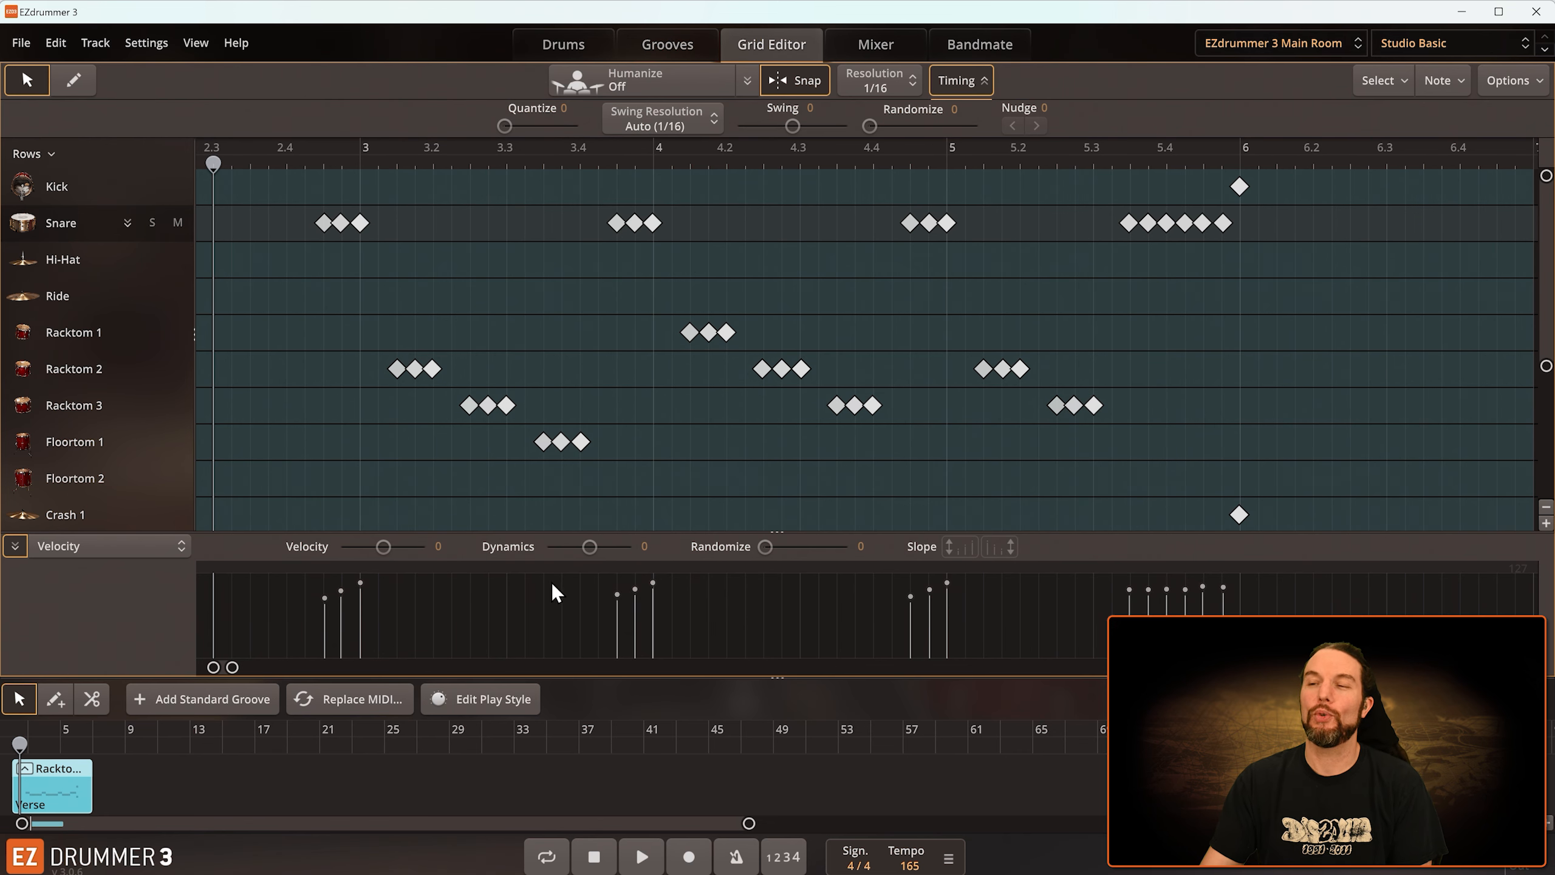
left_click(1297, 41)
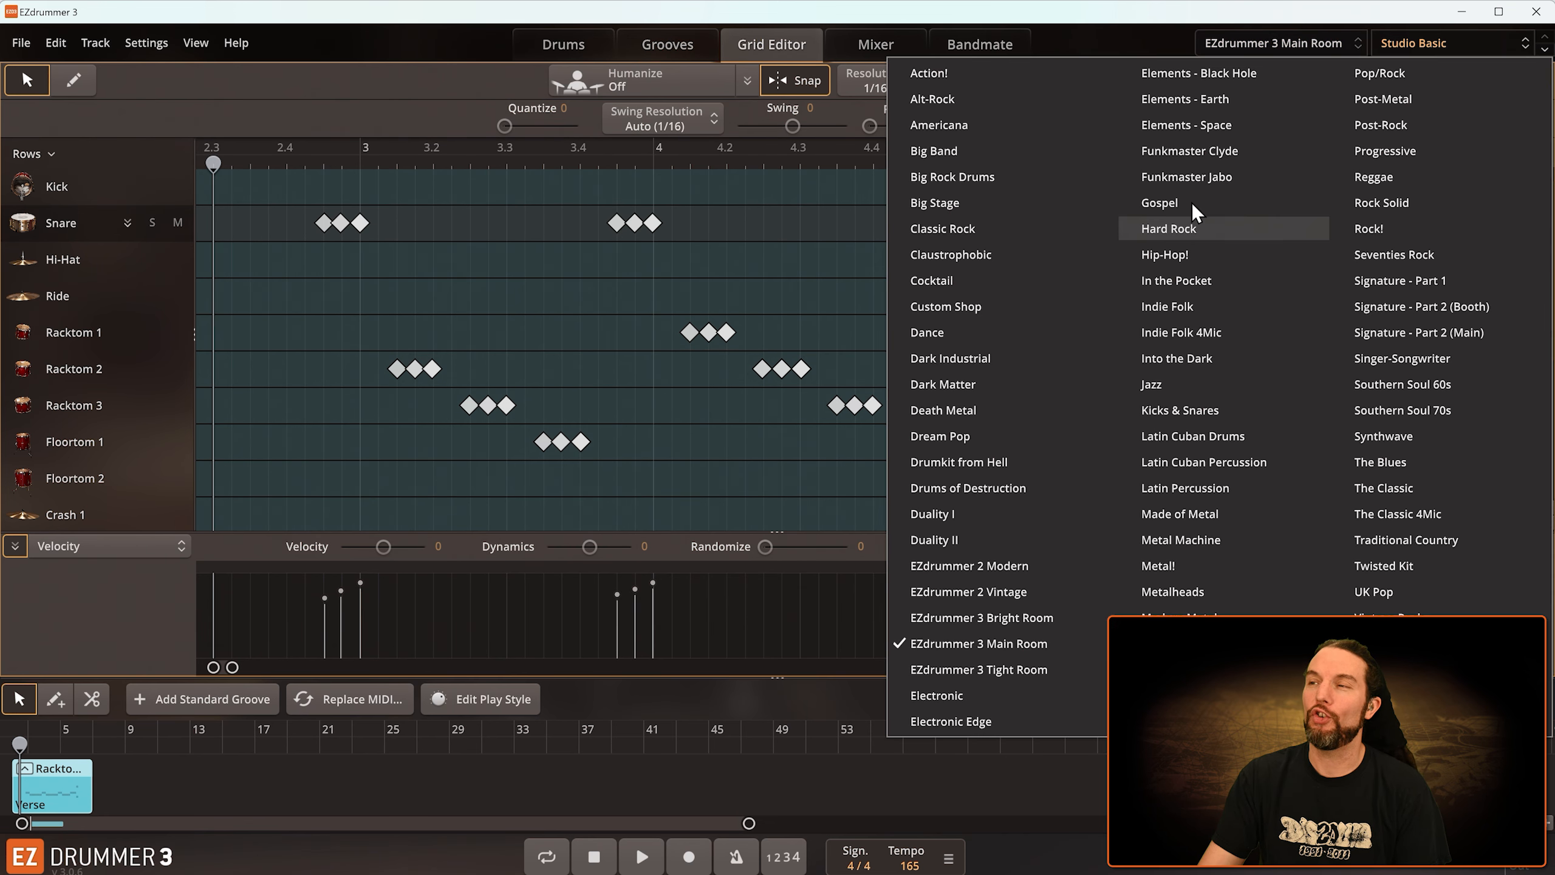
left_click(1139, 26)
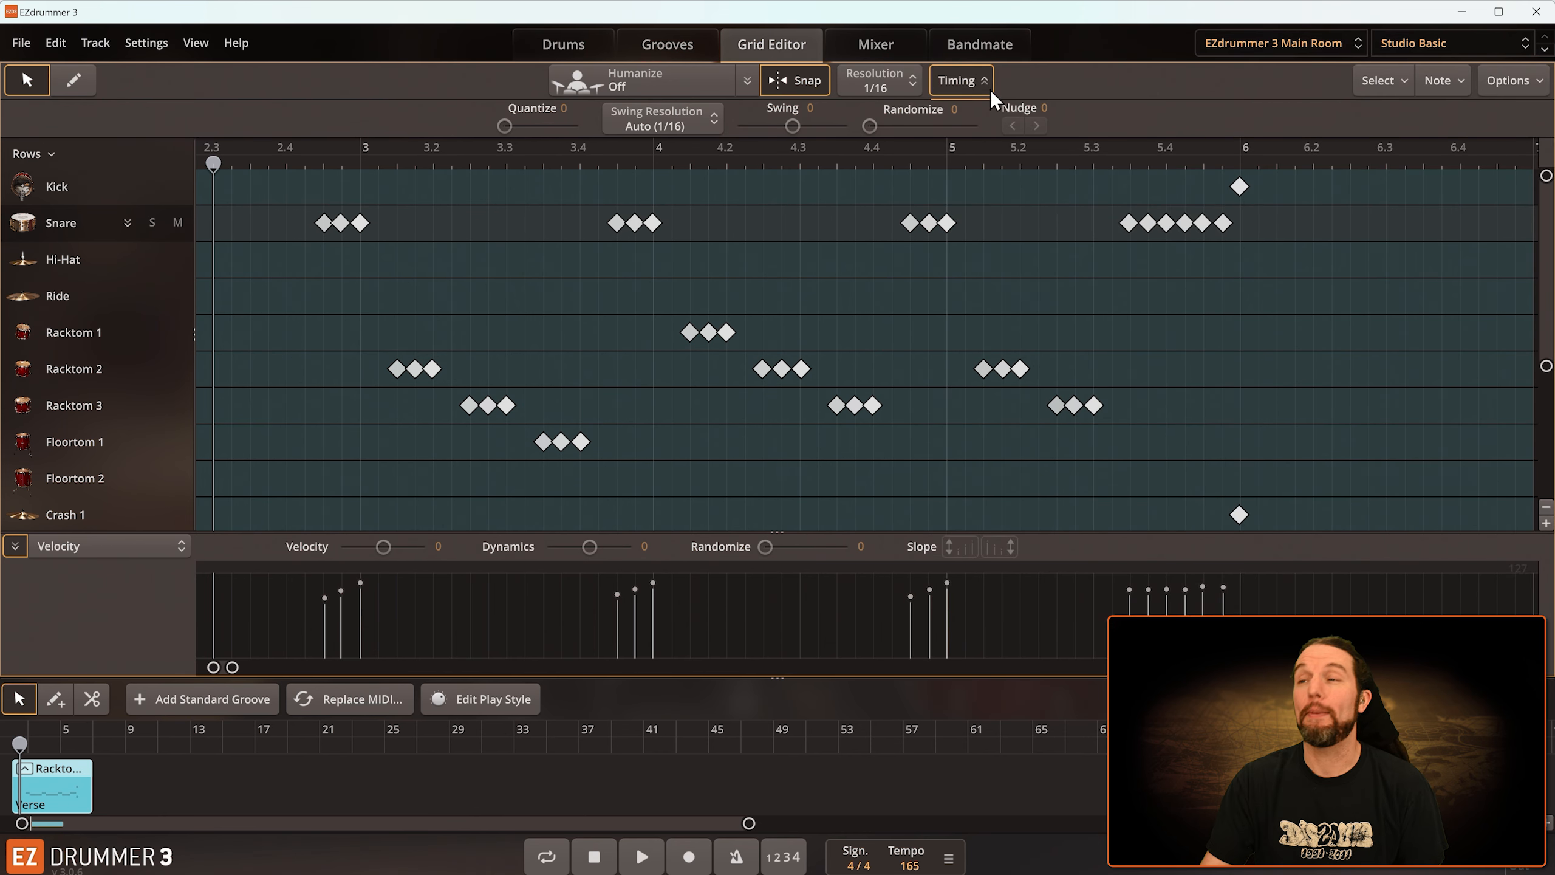
Select all notes of the fill again and raise their velocities slightly together
right_click(561, 263)
left_click(639, 402)
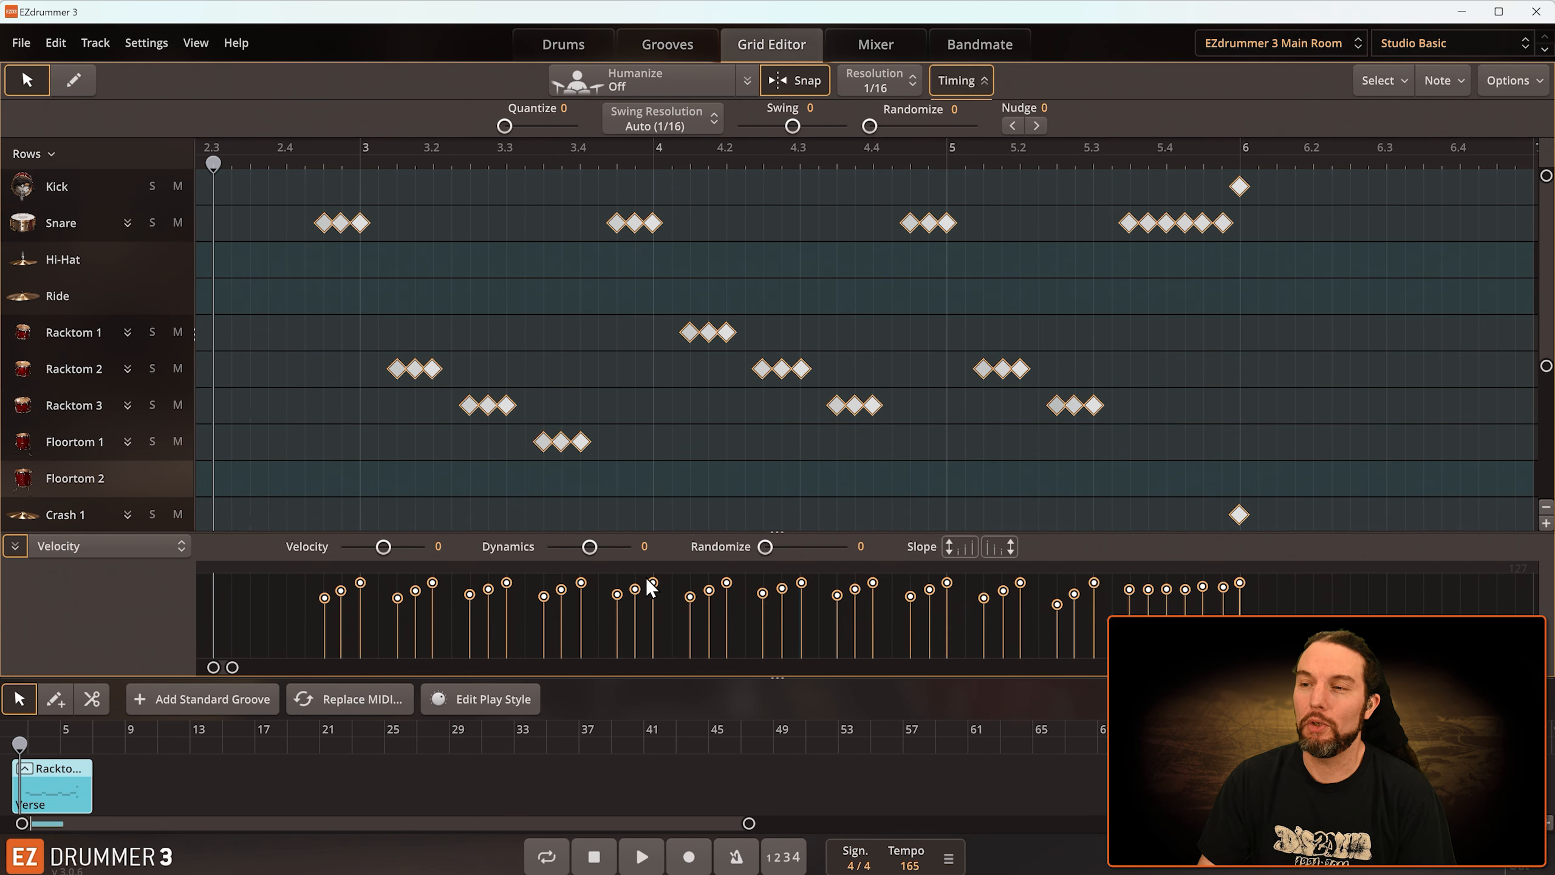
left_click_drag(653, 582, 652, 578)
Reopen the list of drum sound libraries, close it and maximize the window
left_click(1270, 43)
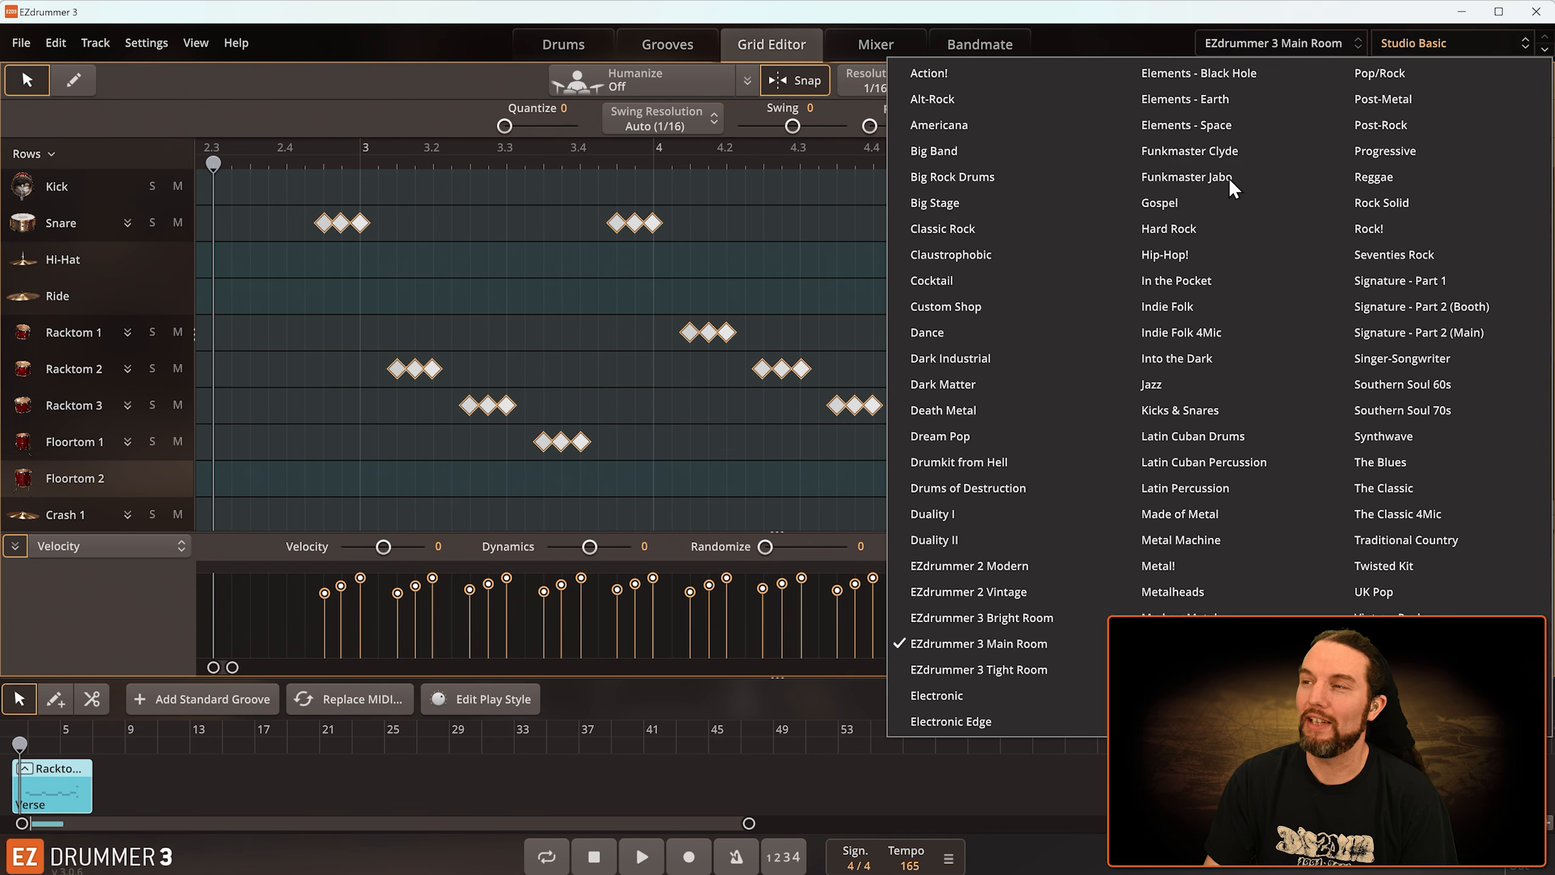
left_click_drag(1145, 17, 1160, 22)
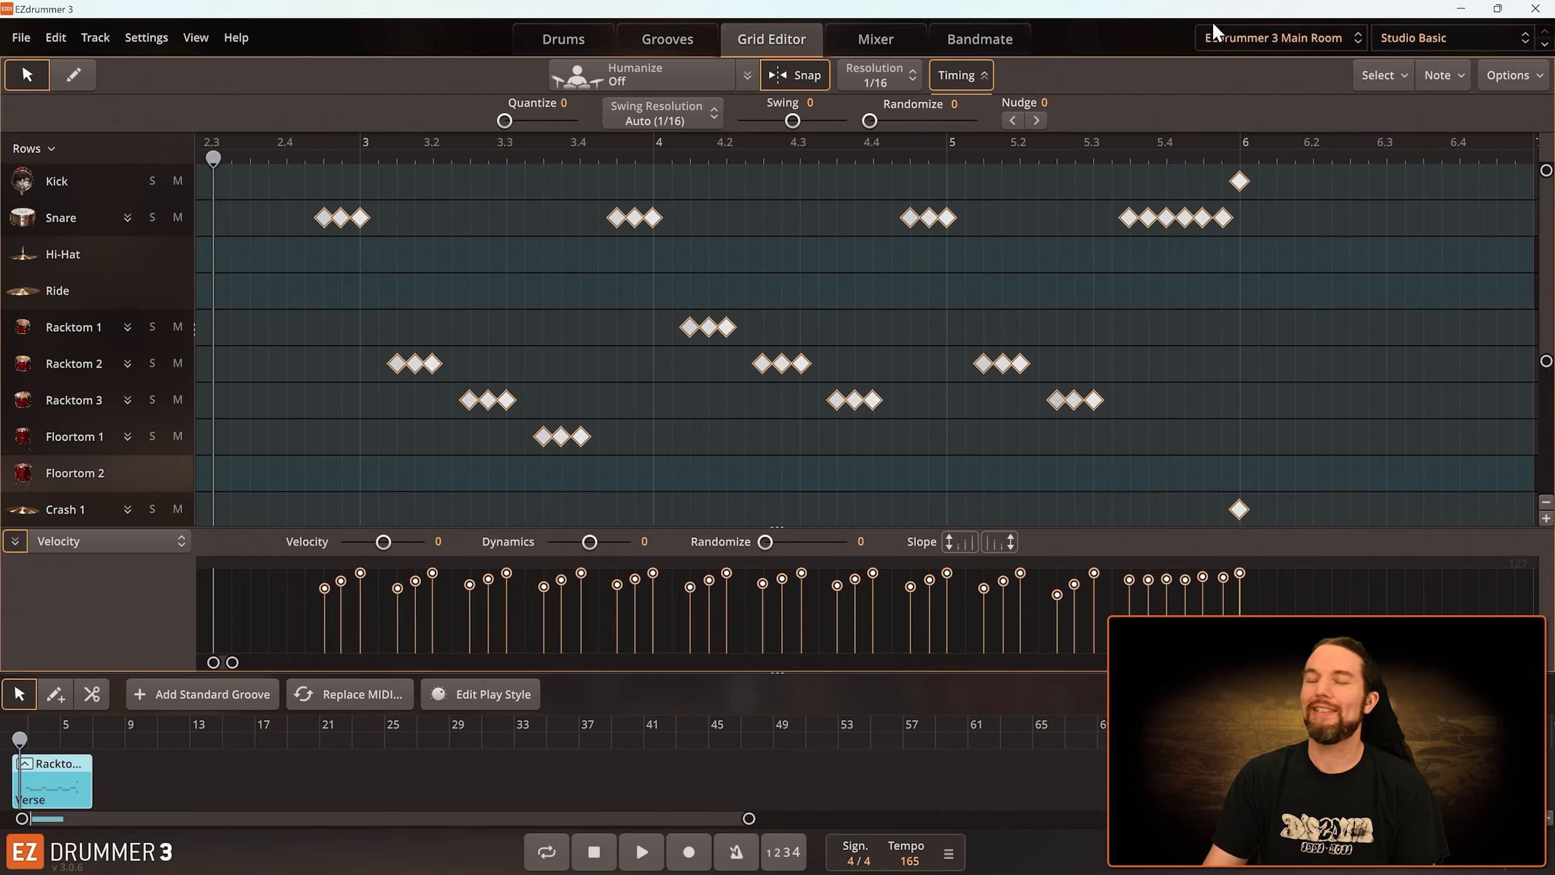